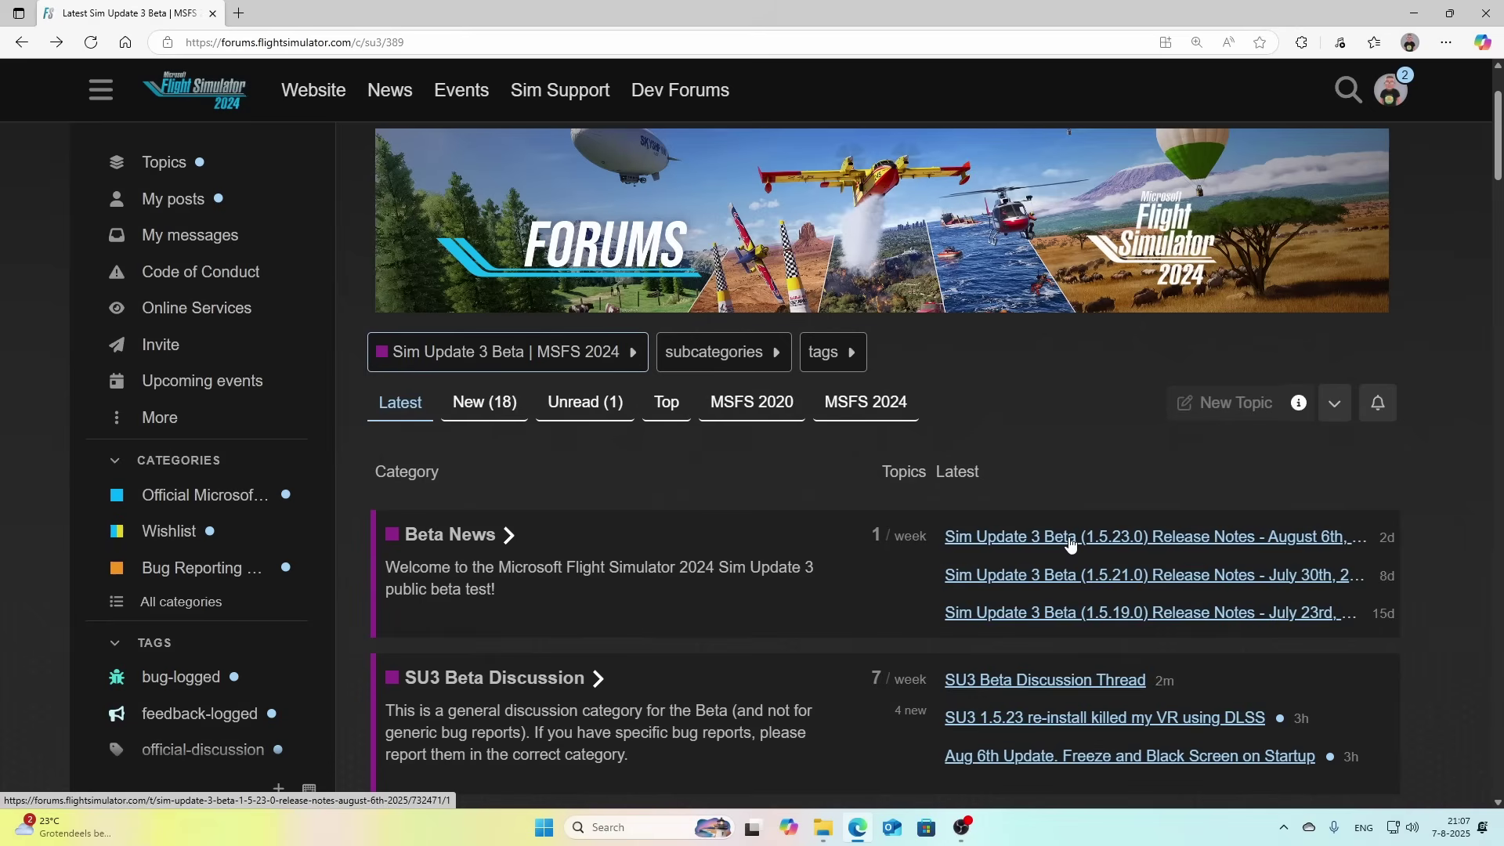
Step: Open the Sim Update 3 Beta (1.5.23.0) release notes of August 6th, 2025 and read the Stability & Performance section
left_click(1072, 541)
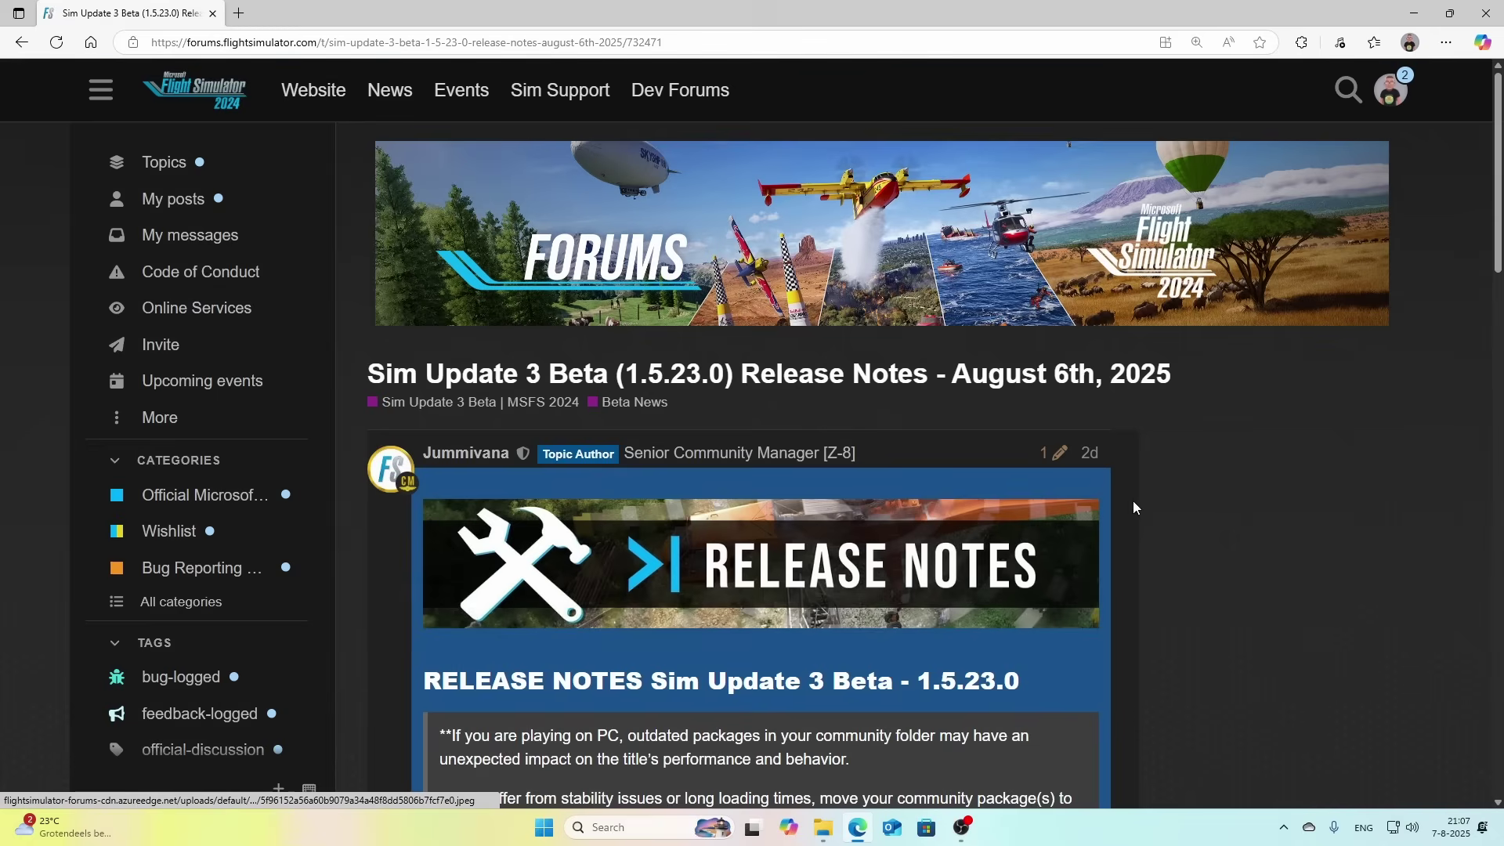
scroll(1133, 501, "down", 3)
scroll(985, 536, "down", 1)
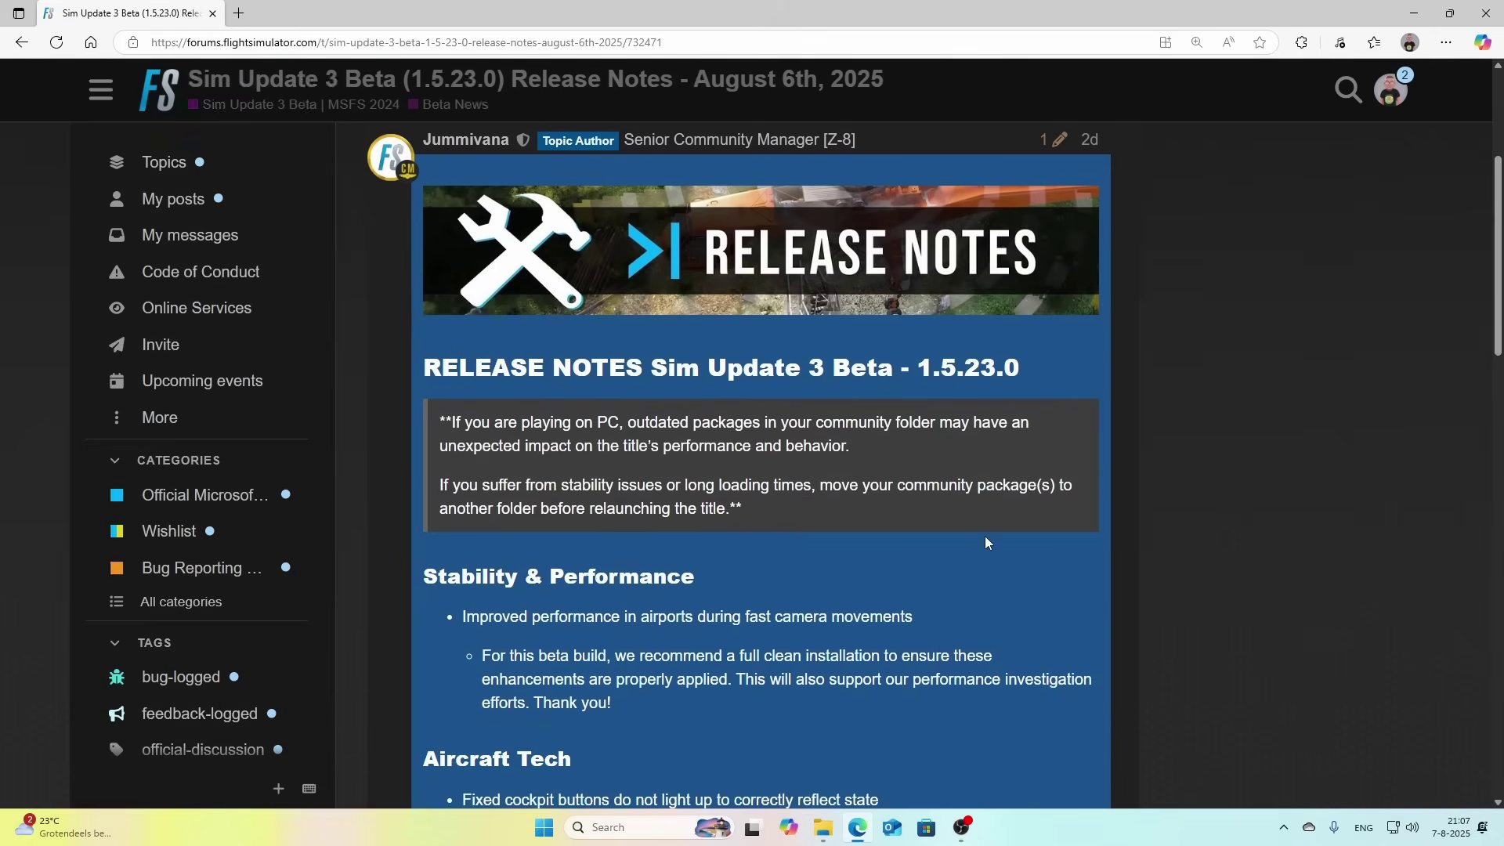
scroll(984, 536, "down", 1)
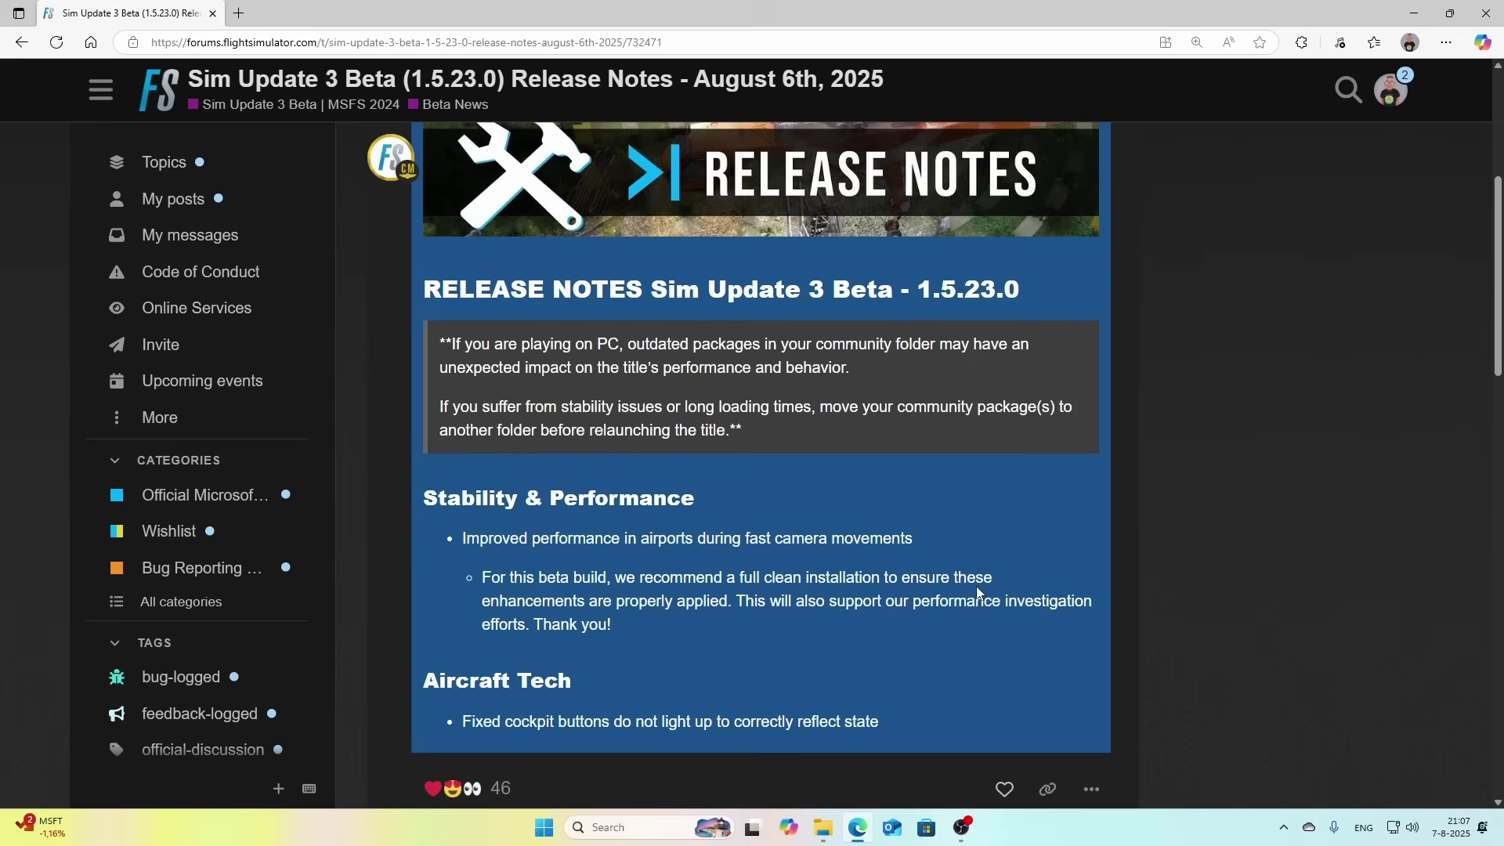
Step: Find Microsoft Flight Simulator 2024 among the installed apps and uninstall it
key("super")
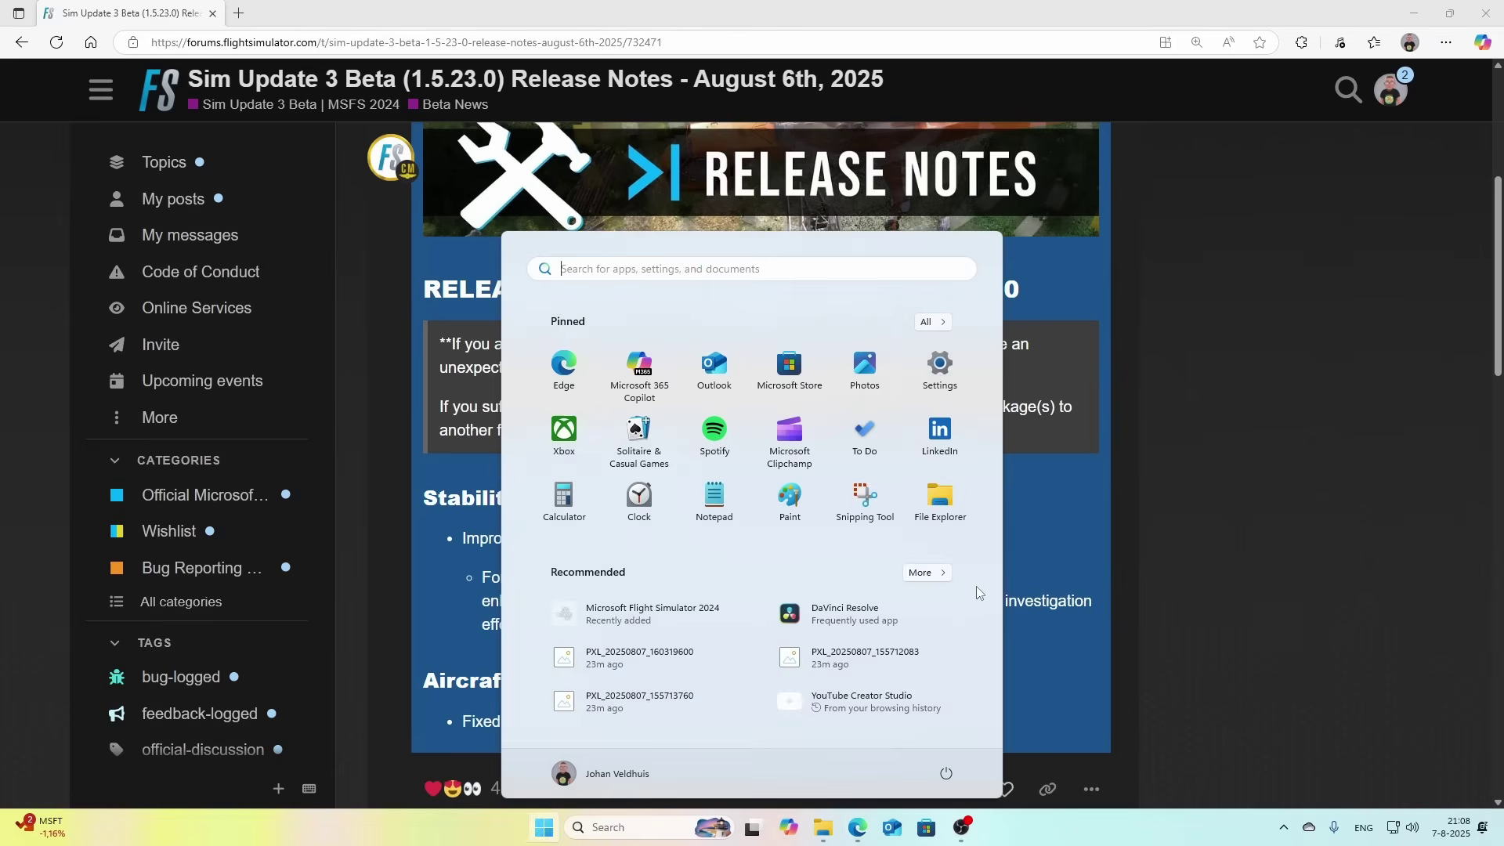
type("flig")
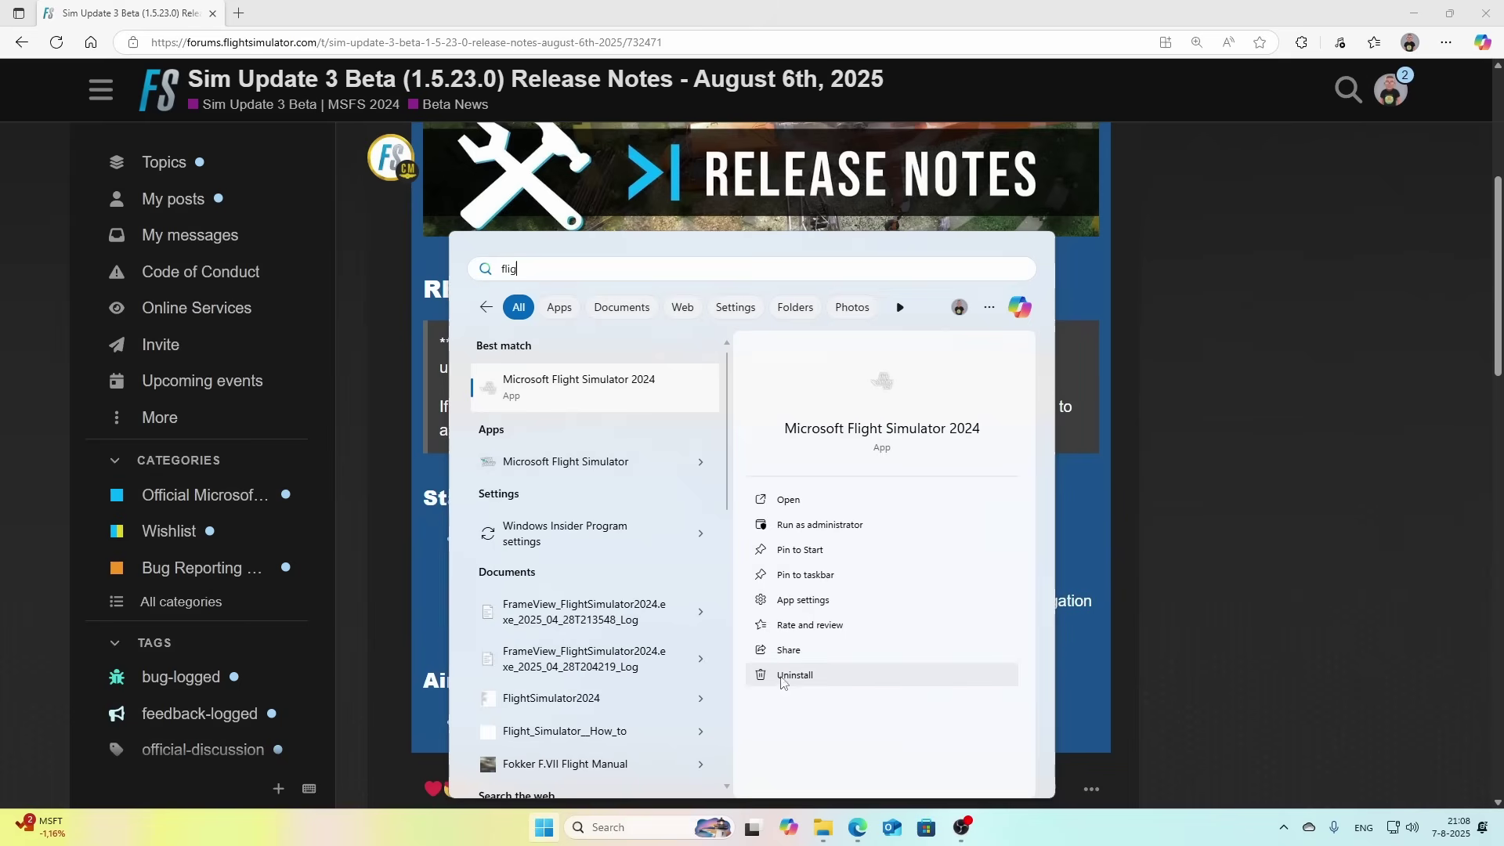
left_click(804, 675)
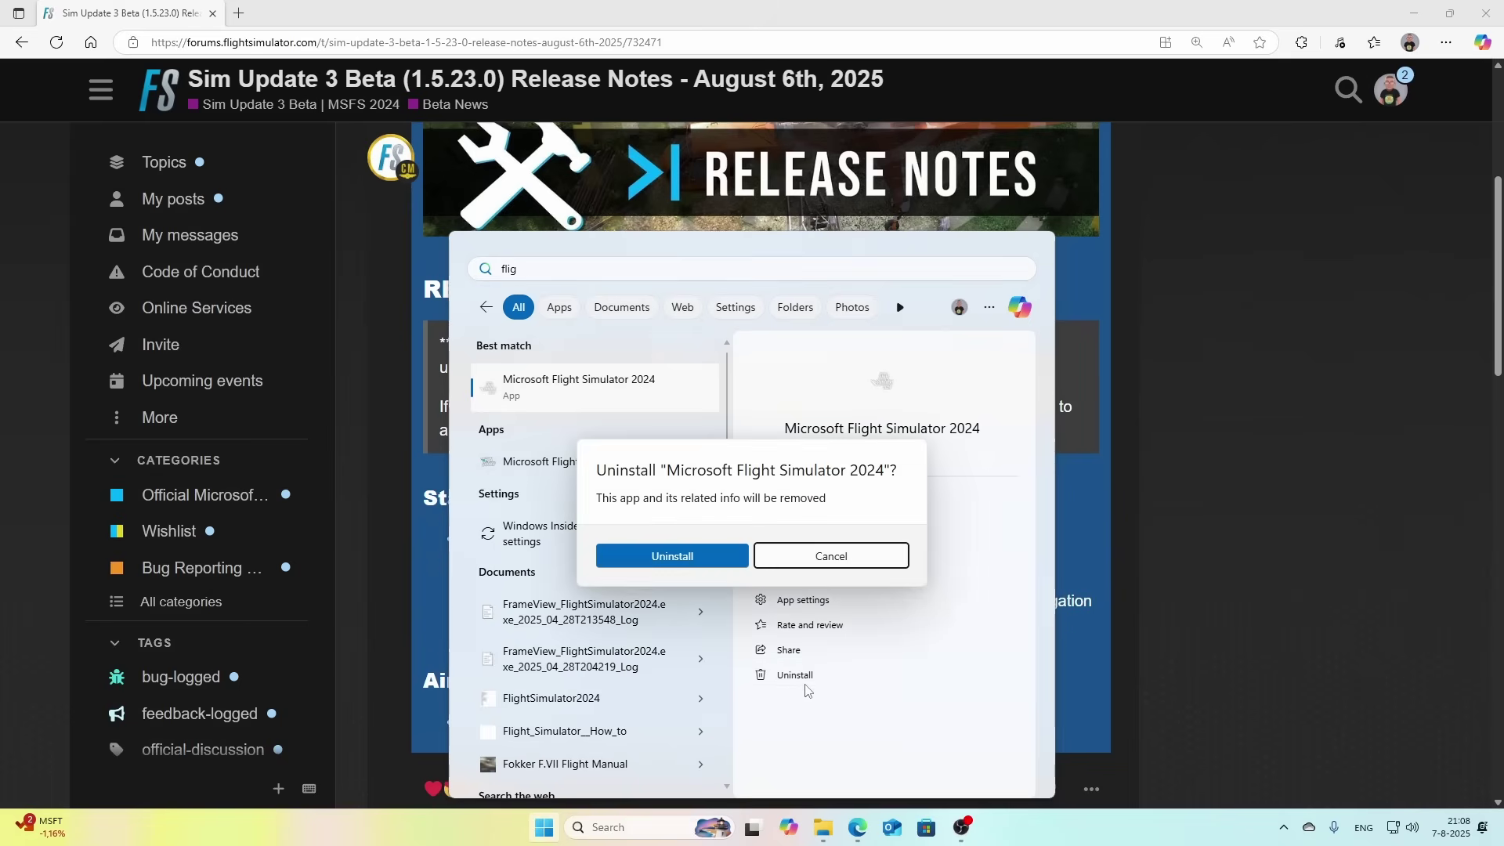
left_click(674, 554)
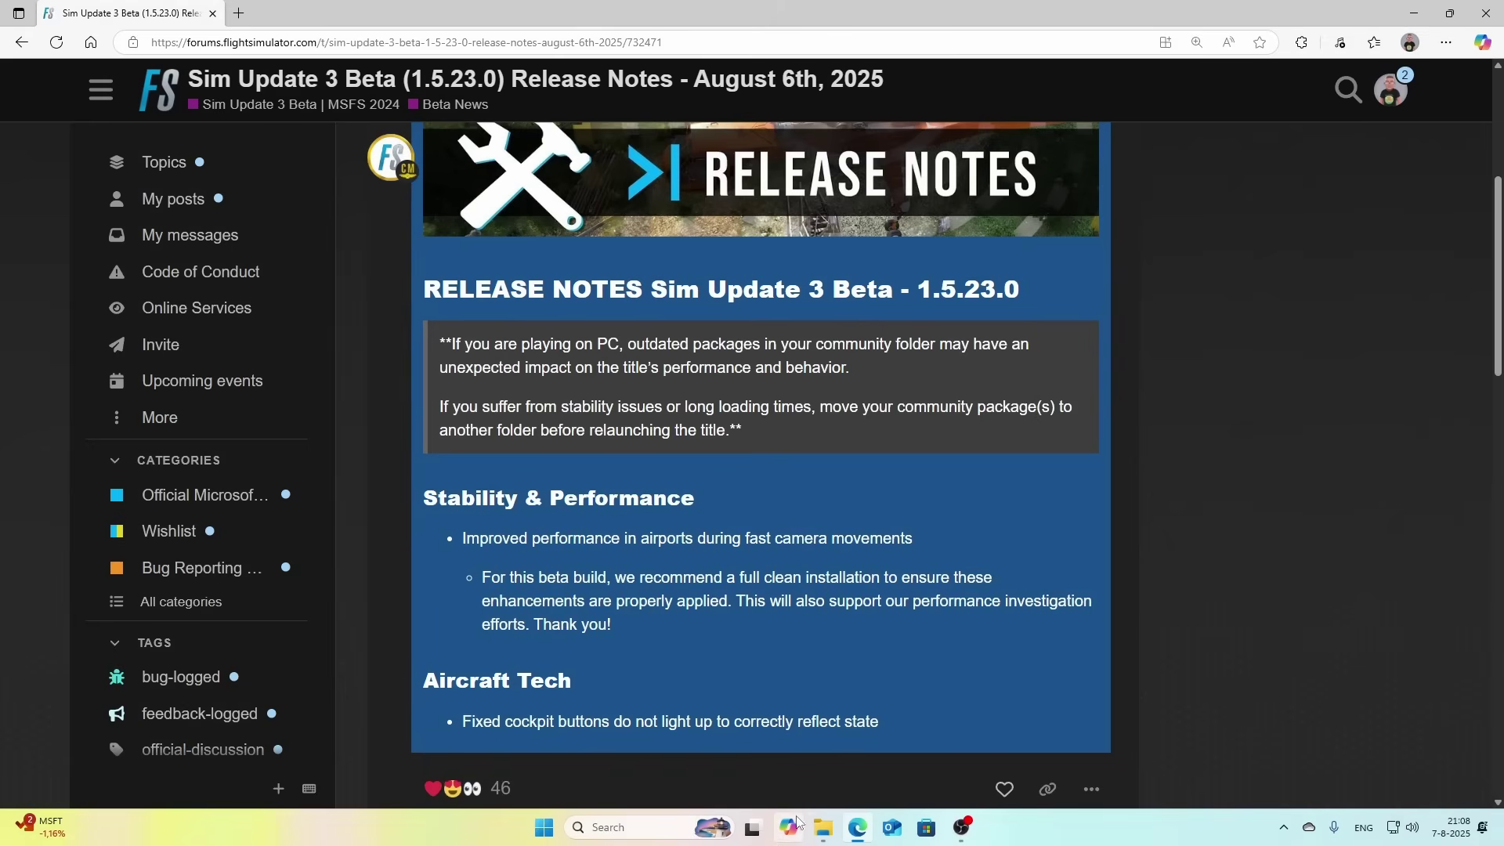
Step: Switch to the File Explorer window showing Downloads and go to the %localappdata% folder
mouse_move(817, 829)
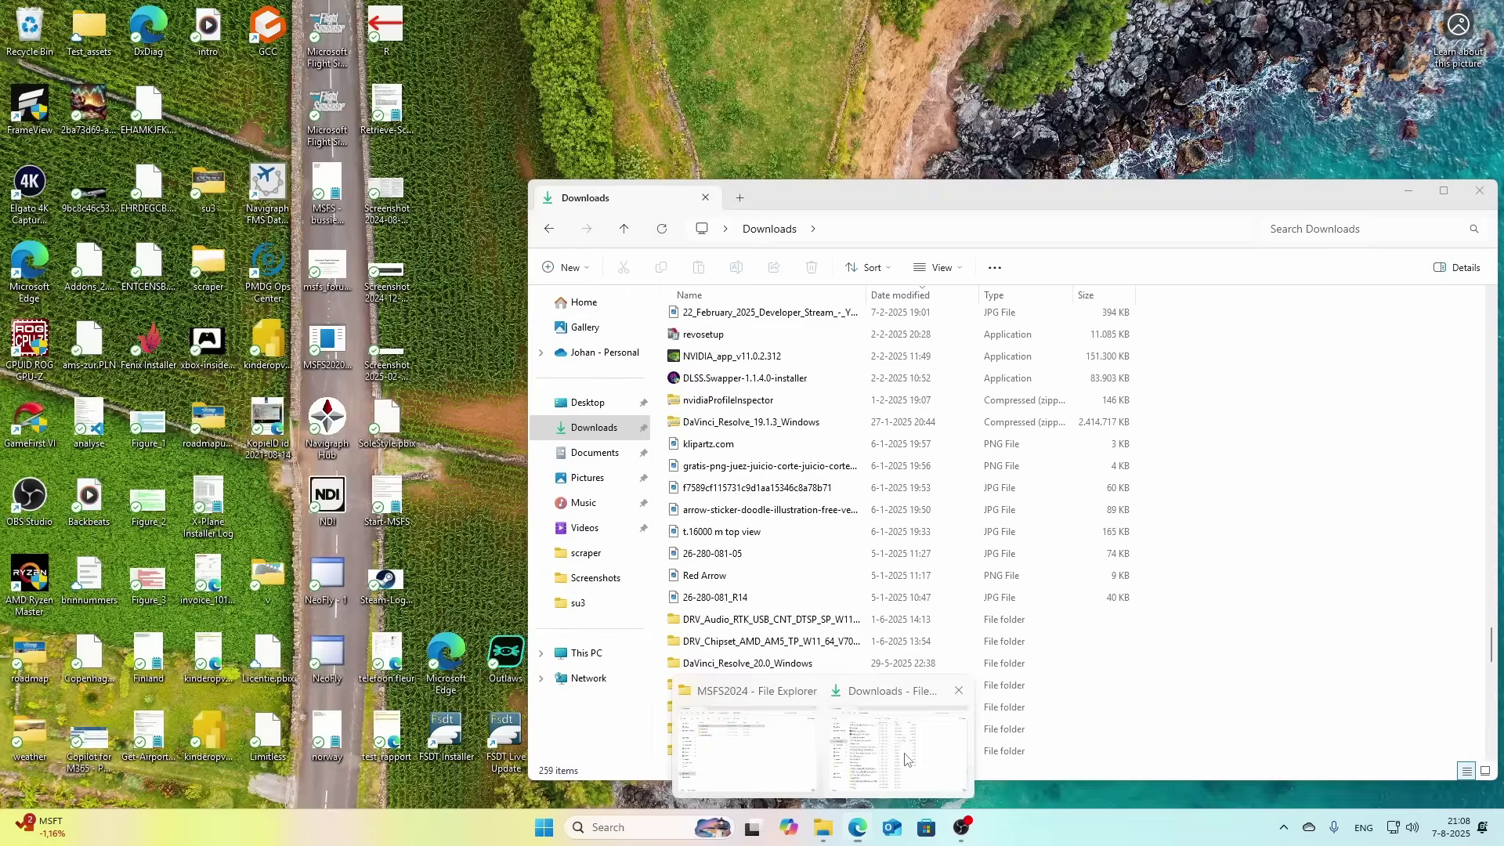
left_click(898, 752)
left_click(866, 227)
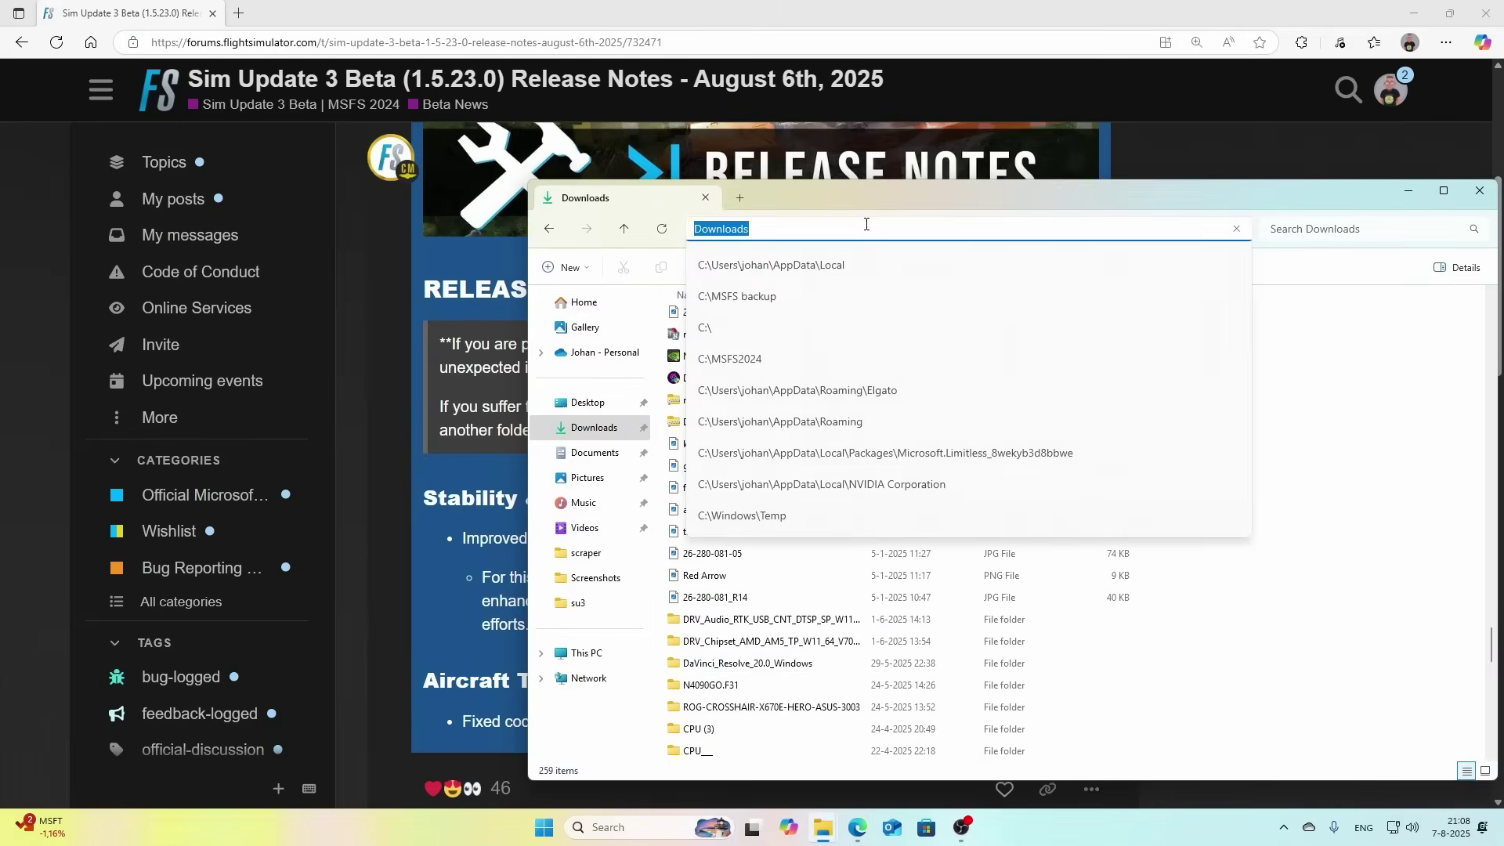
type("%lo")
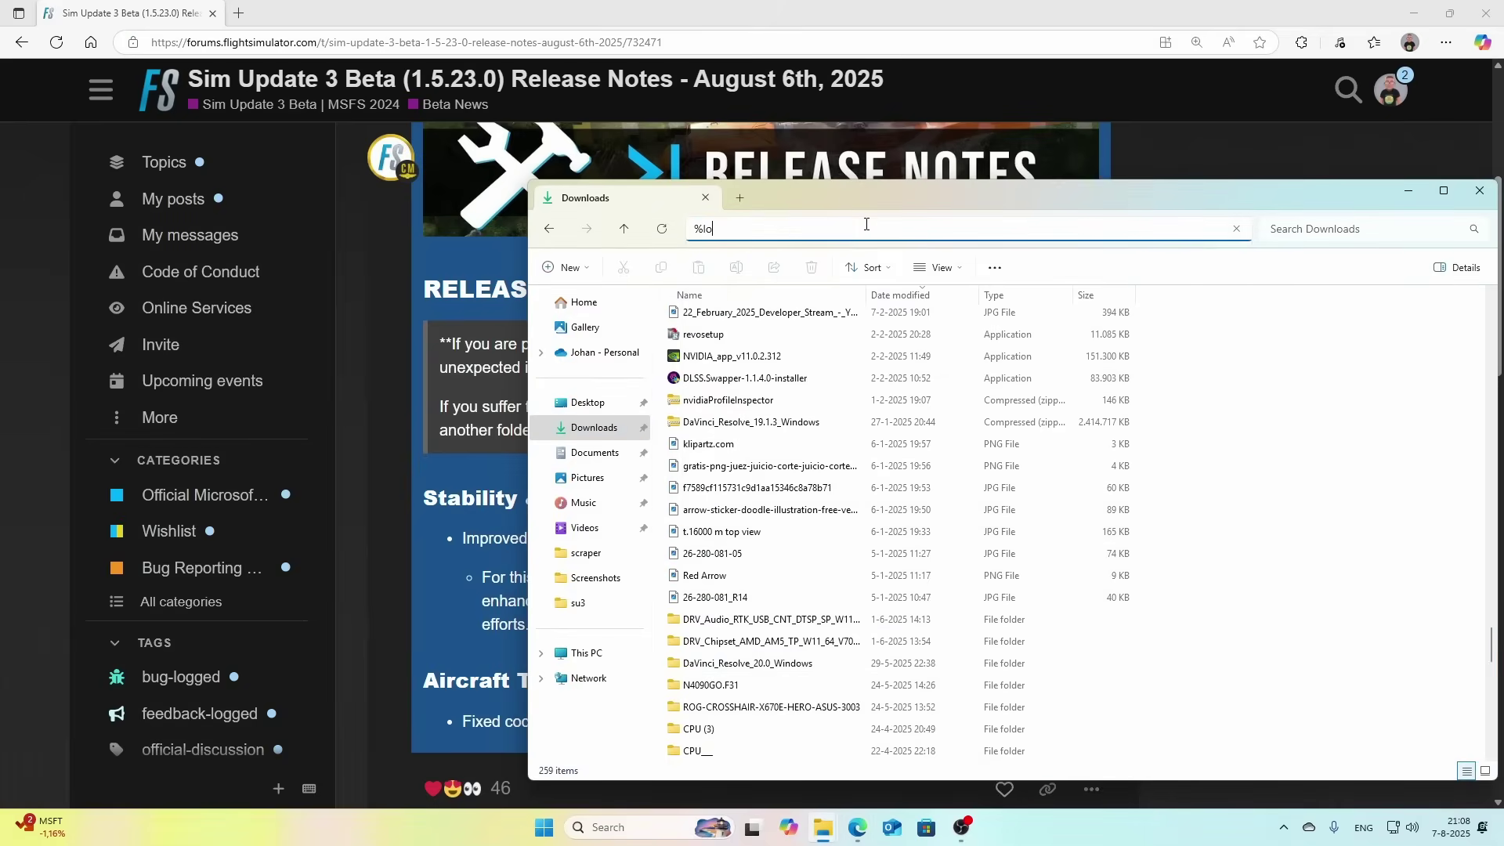
type("cald")
type("ppdata%")
key("Return")
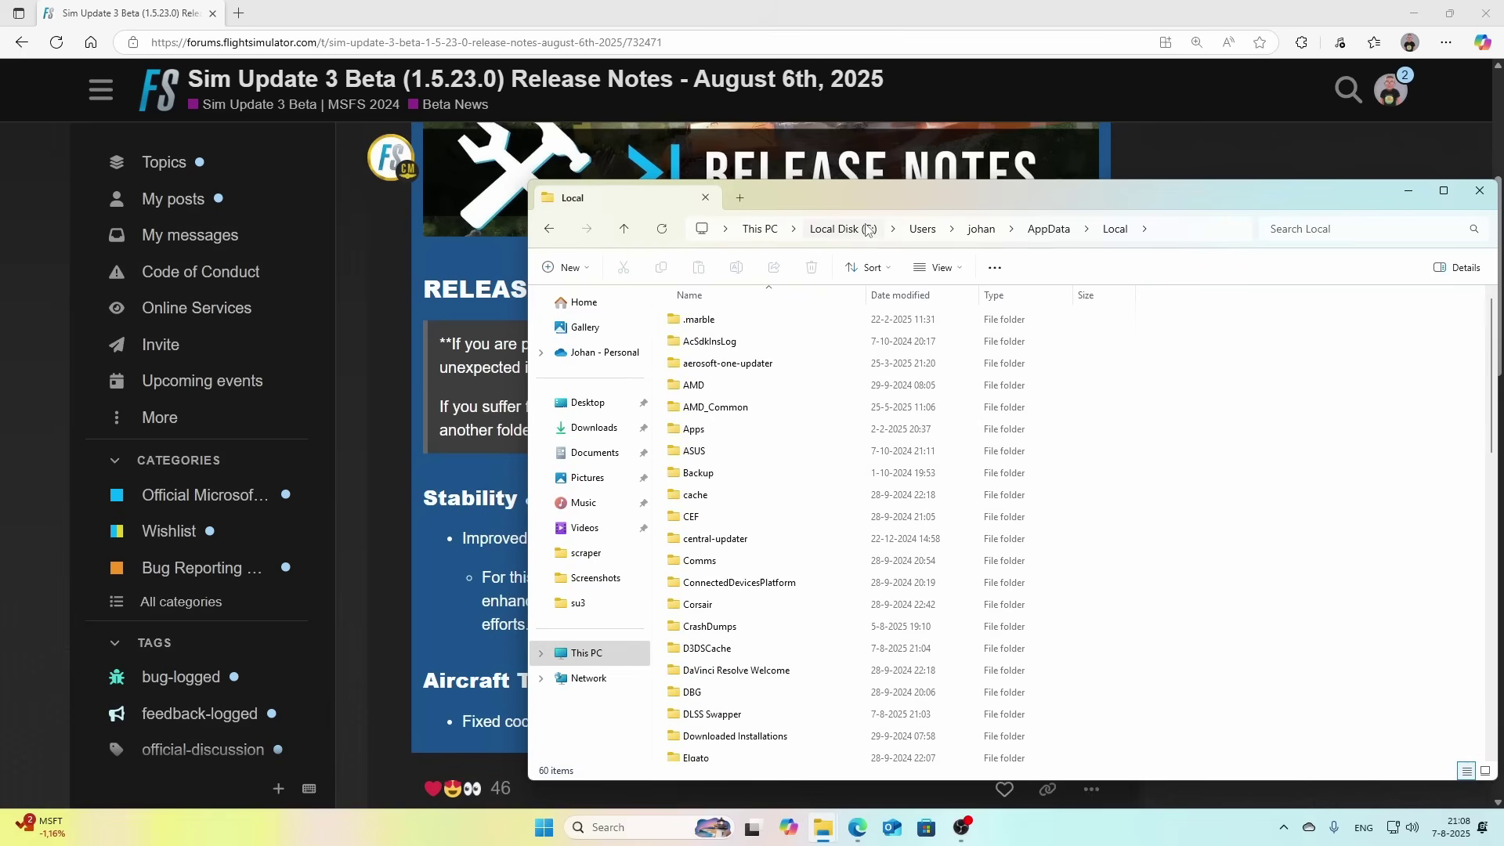
Step: Open the Packages folder and look through the Microsoft entries for leftover Flight Simulator package folders
scroll(713, 615, "down", 5)
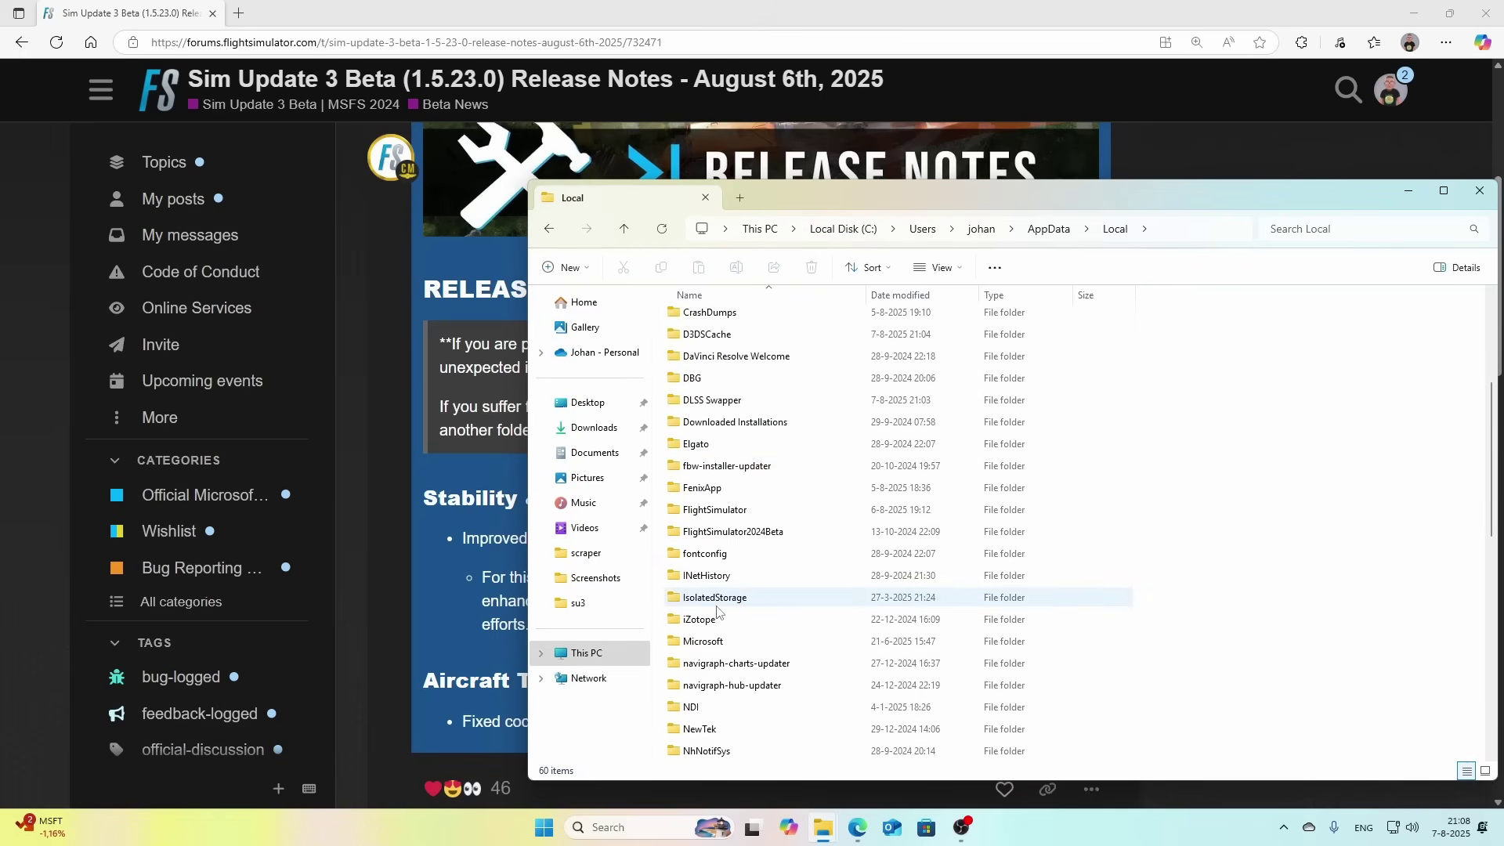
scroll(717, 612, "down", 3)
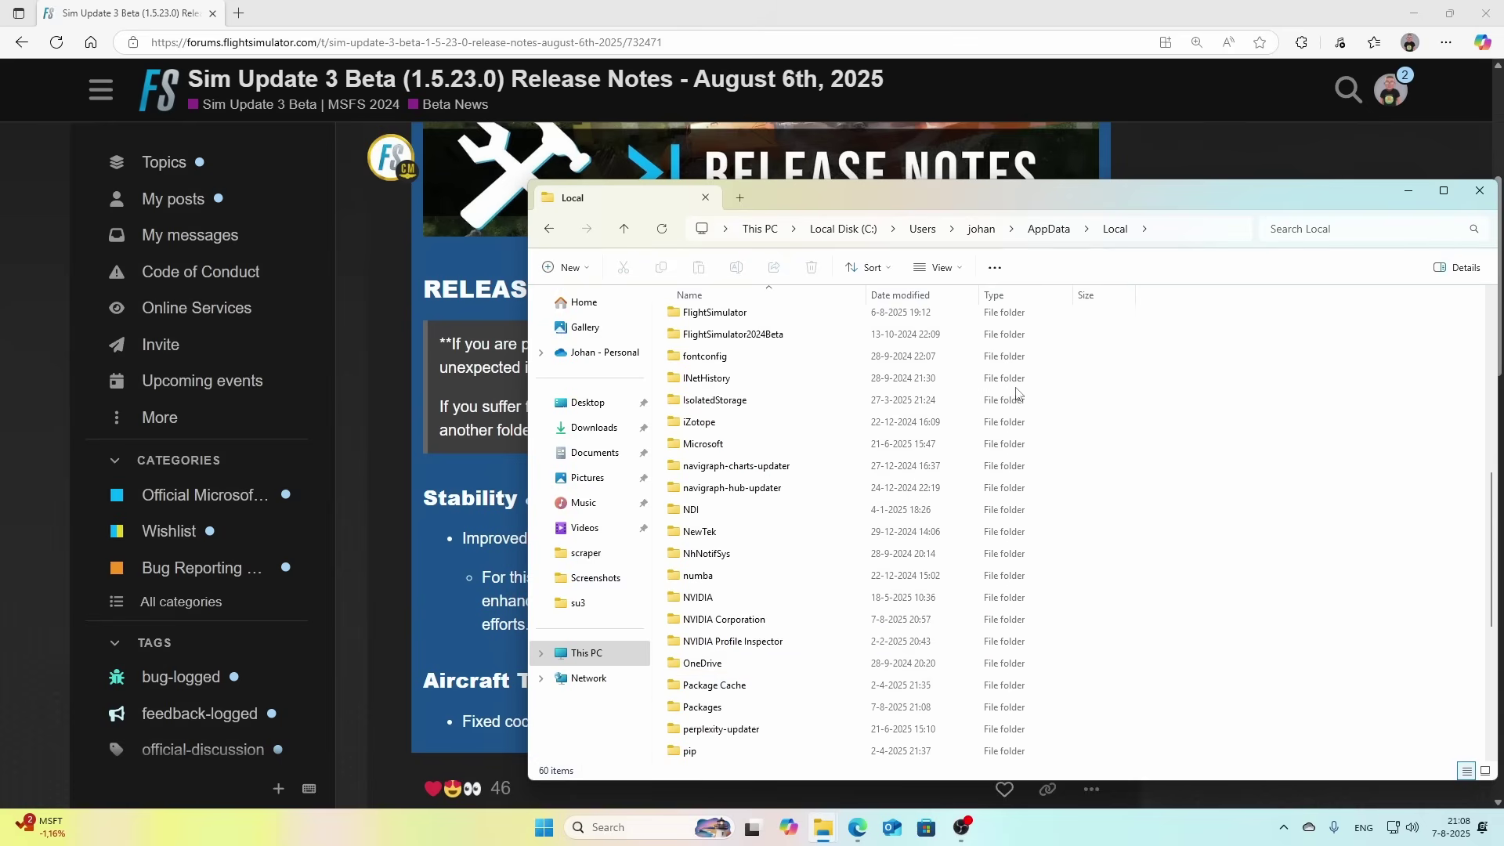
double_click(767, 715)
scroll(771, 627, "down", 6)
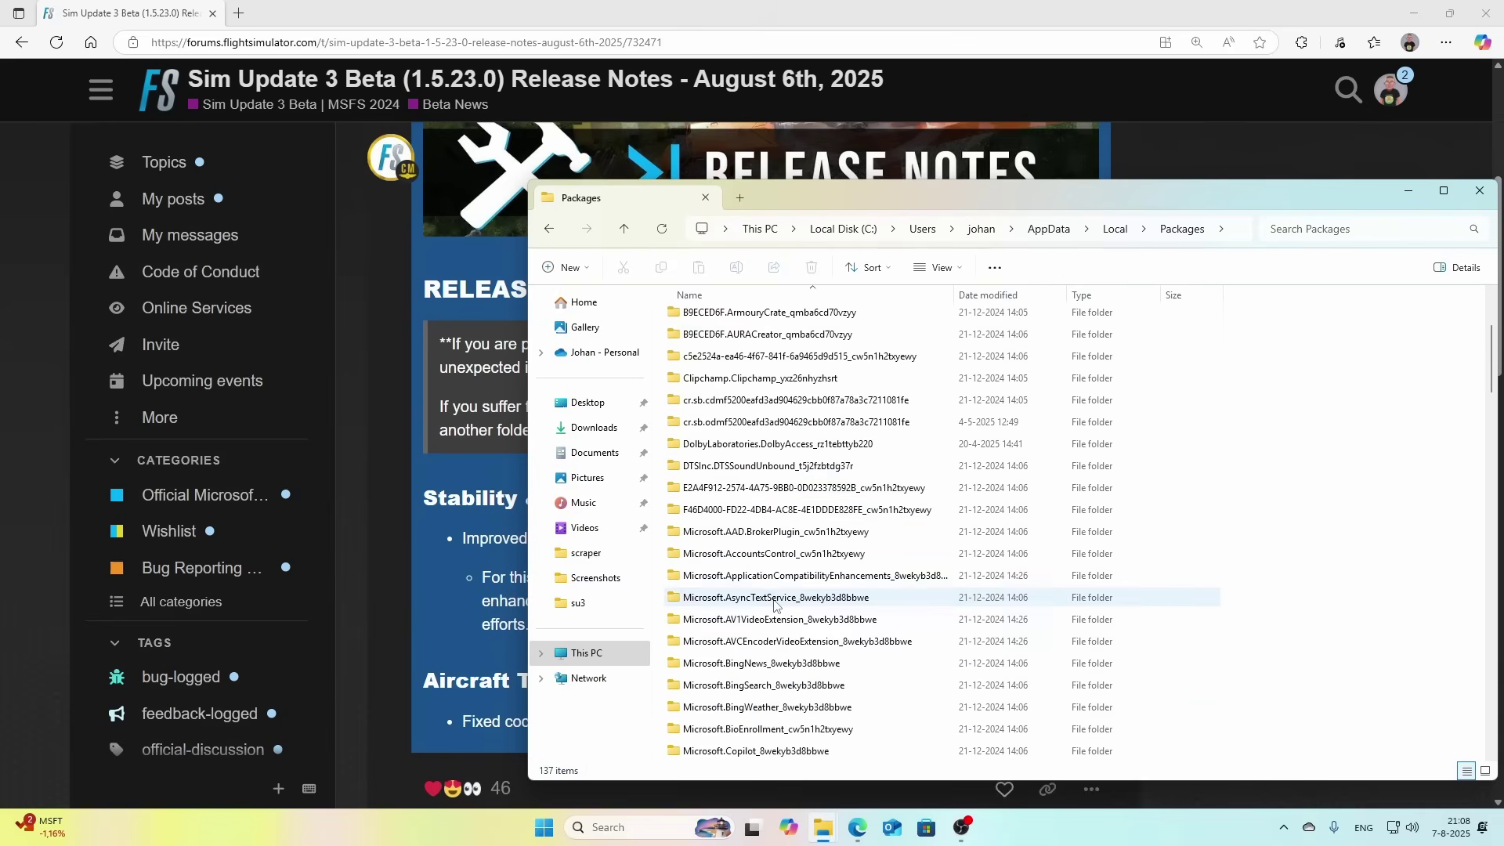
scroll(775, 604, "down", 2)
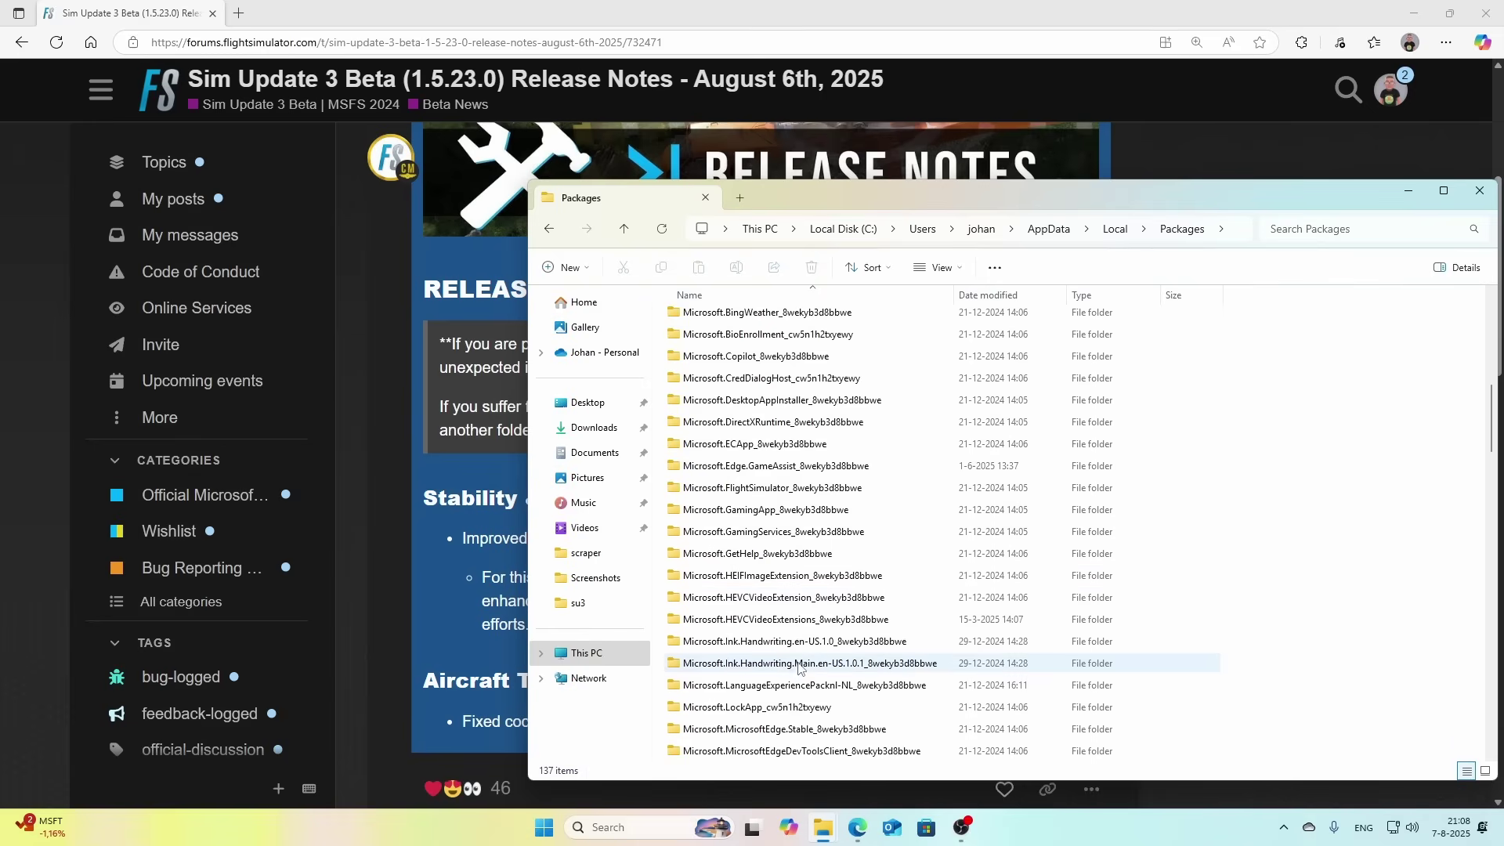
scroll(801, 666, "down", 1)
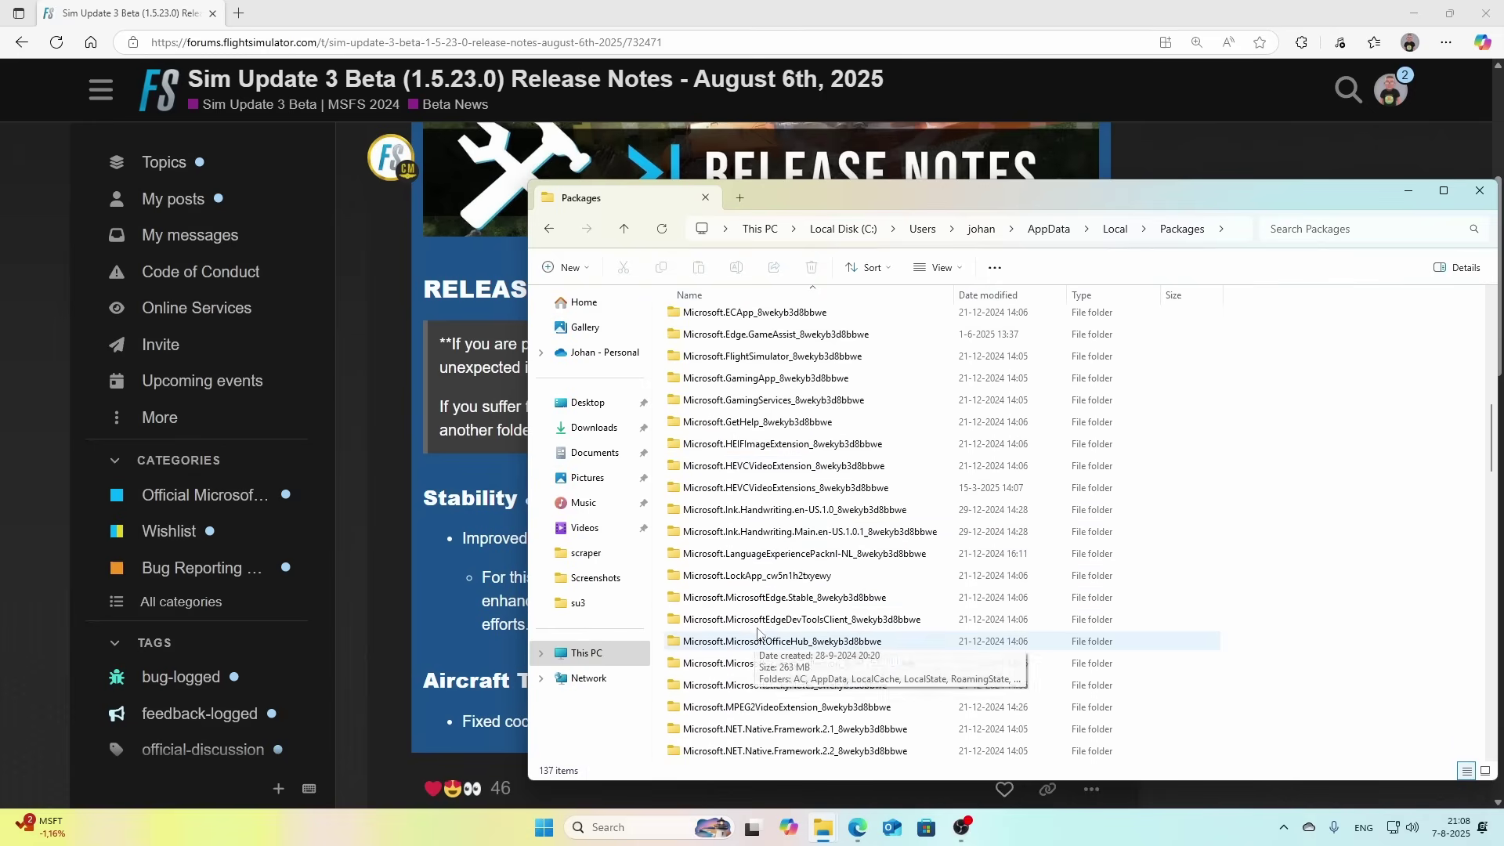
scroll(801, 633, "down", 1)
scroll(801, 633, "up", 2)
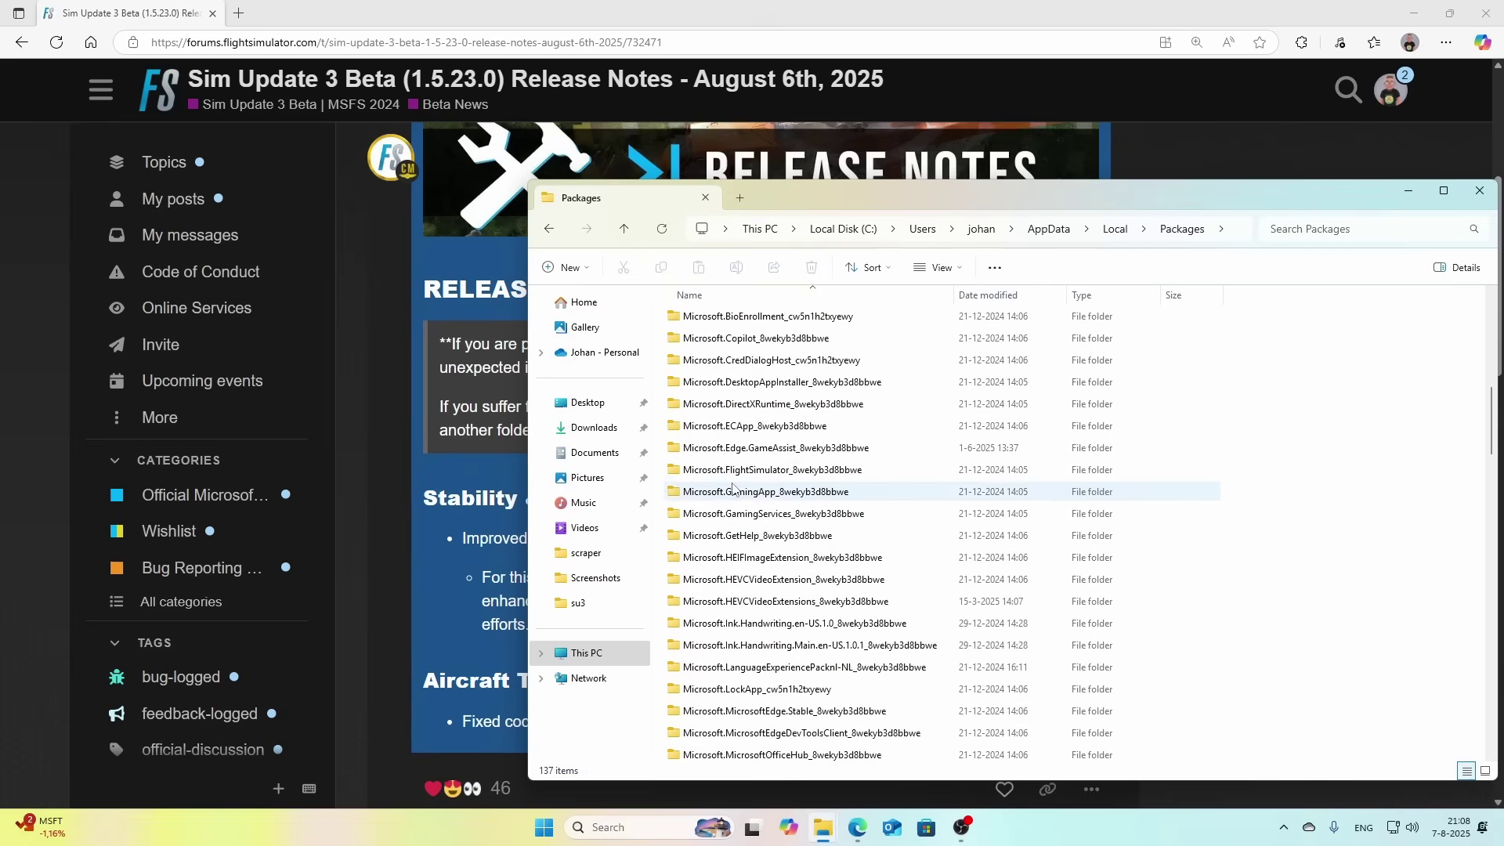
mouse_move(805, 471)
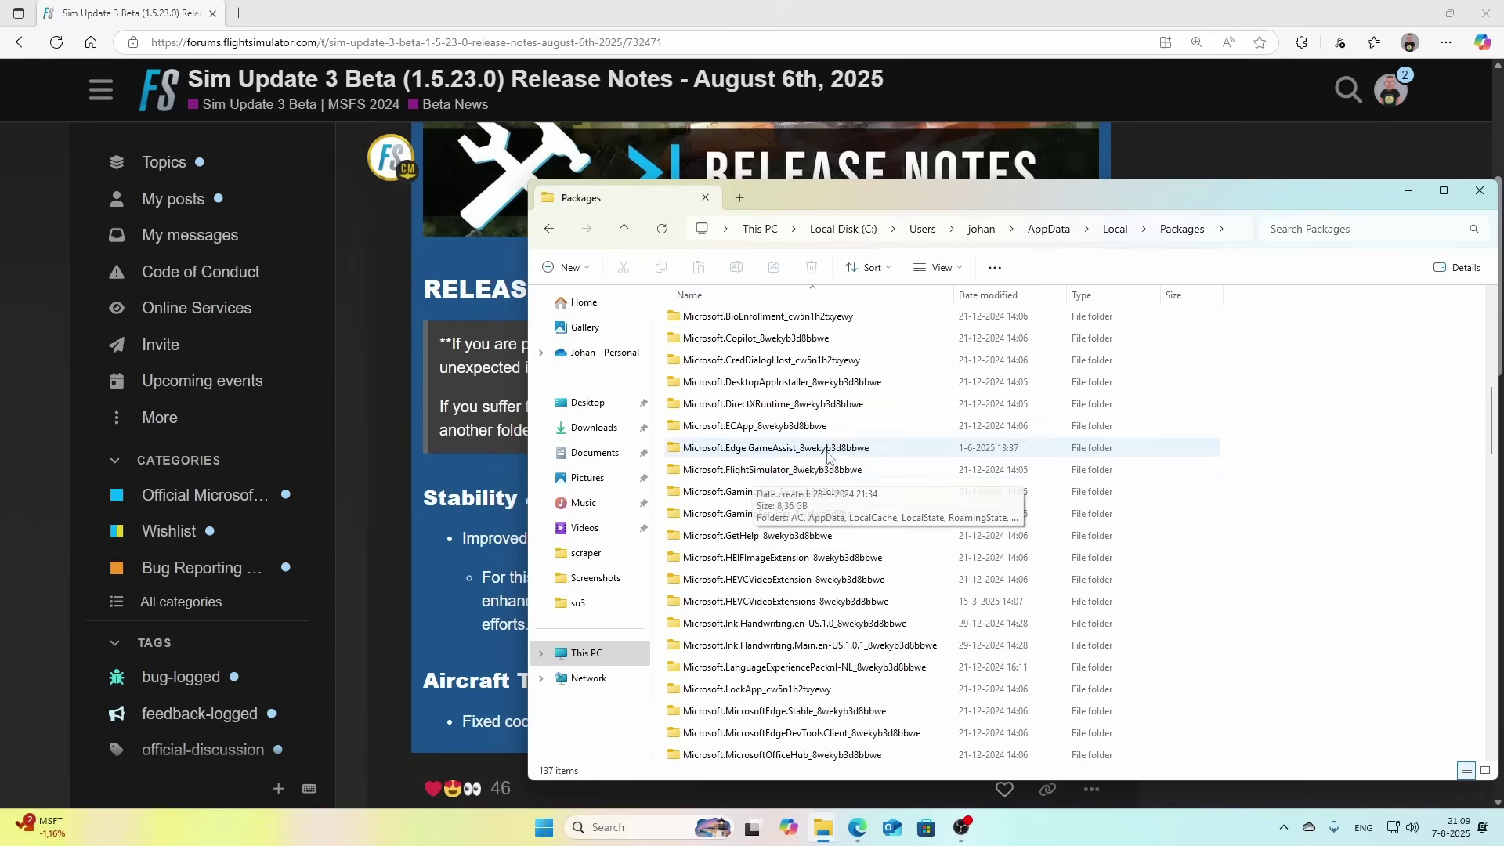
Step: Switch to the File Explorer window showing C:\MSFS2024 and rename the Community folder to _Community
mouse_move(827, 837)
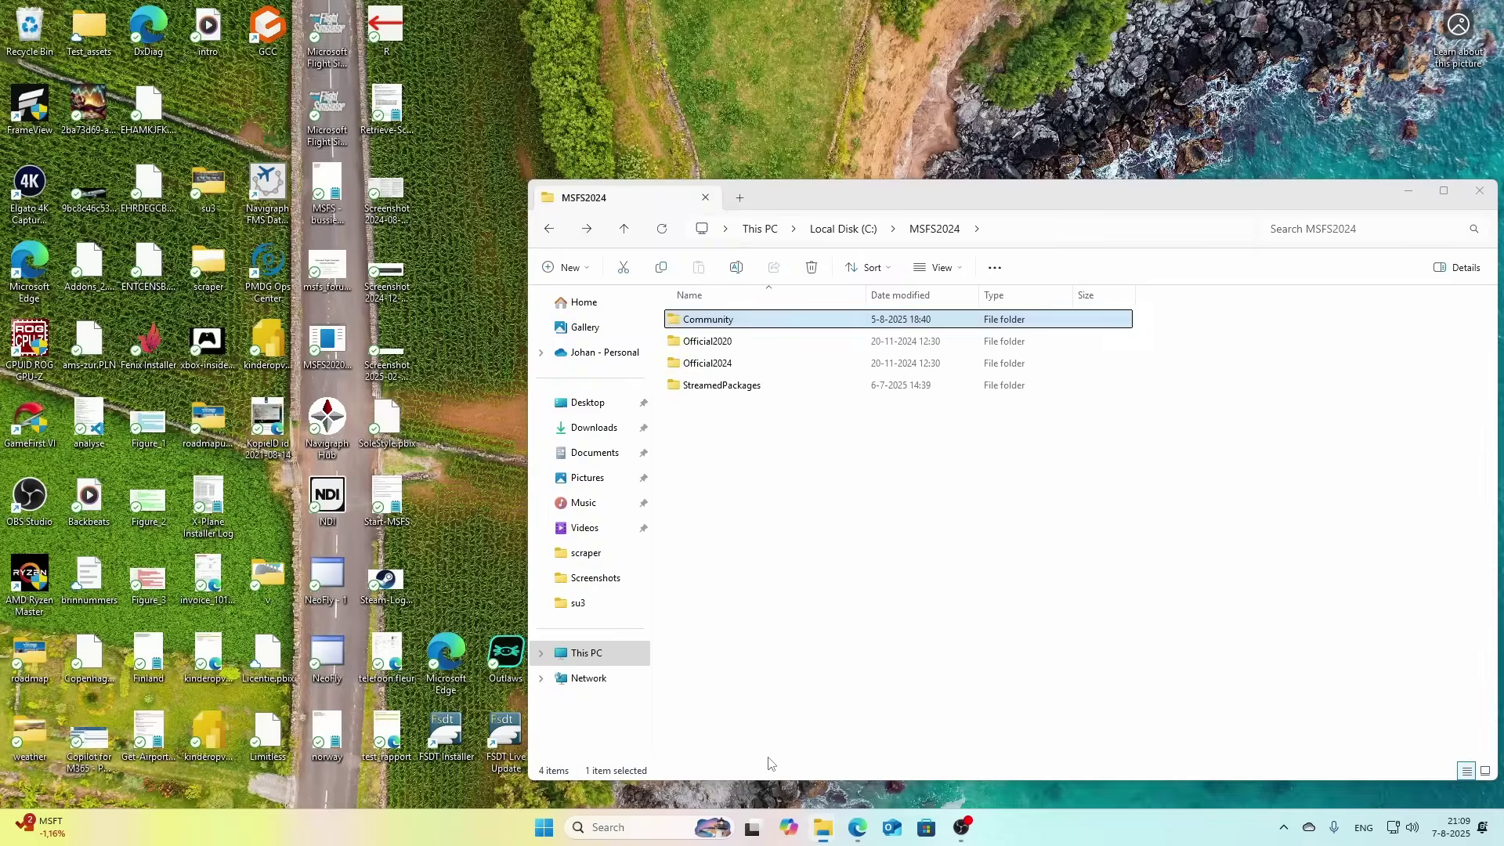
left_click(771, 764)
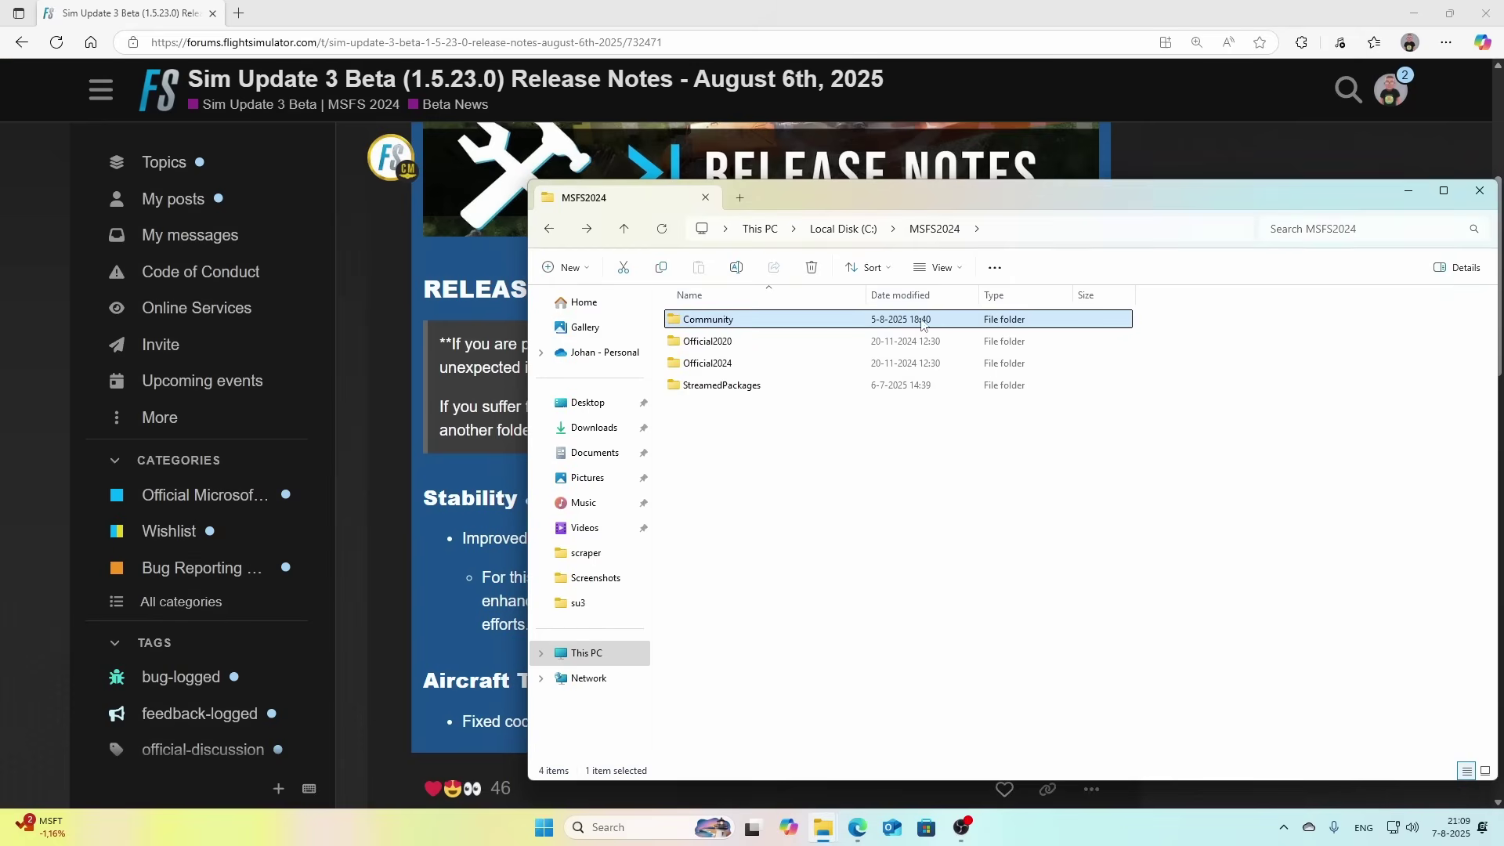
left_click(722, 321)
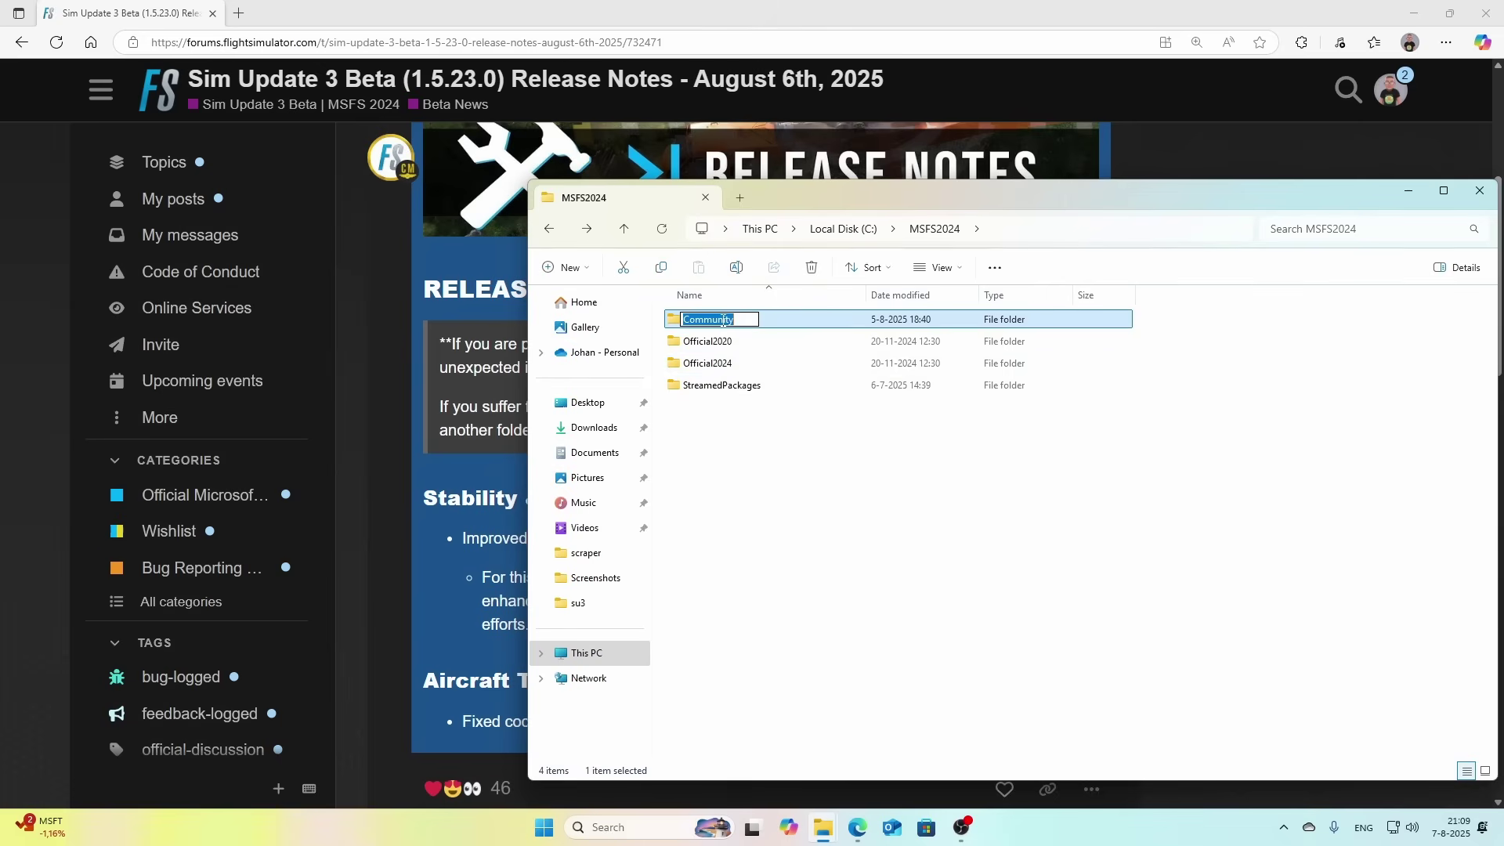
key("Home")
type("_")
key("Return")
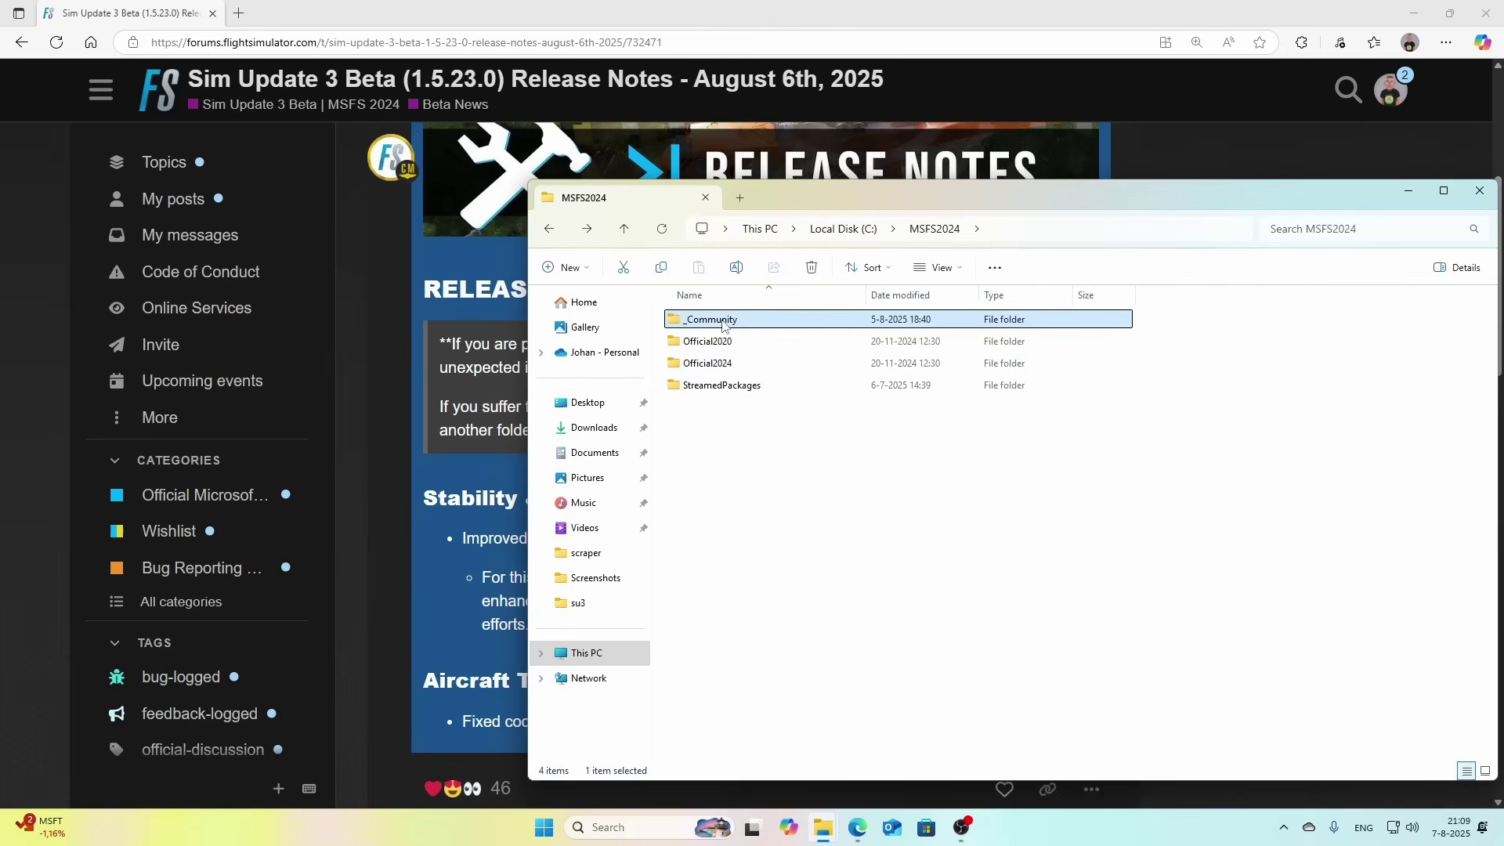
Step: Check the contents of the OneStore folders inside Official2020 and Official2024
double_click(713, 340)
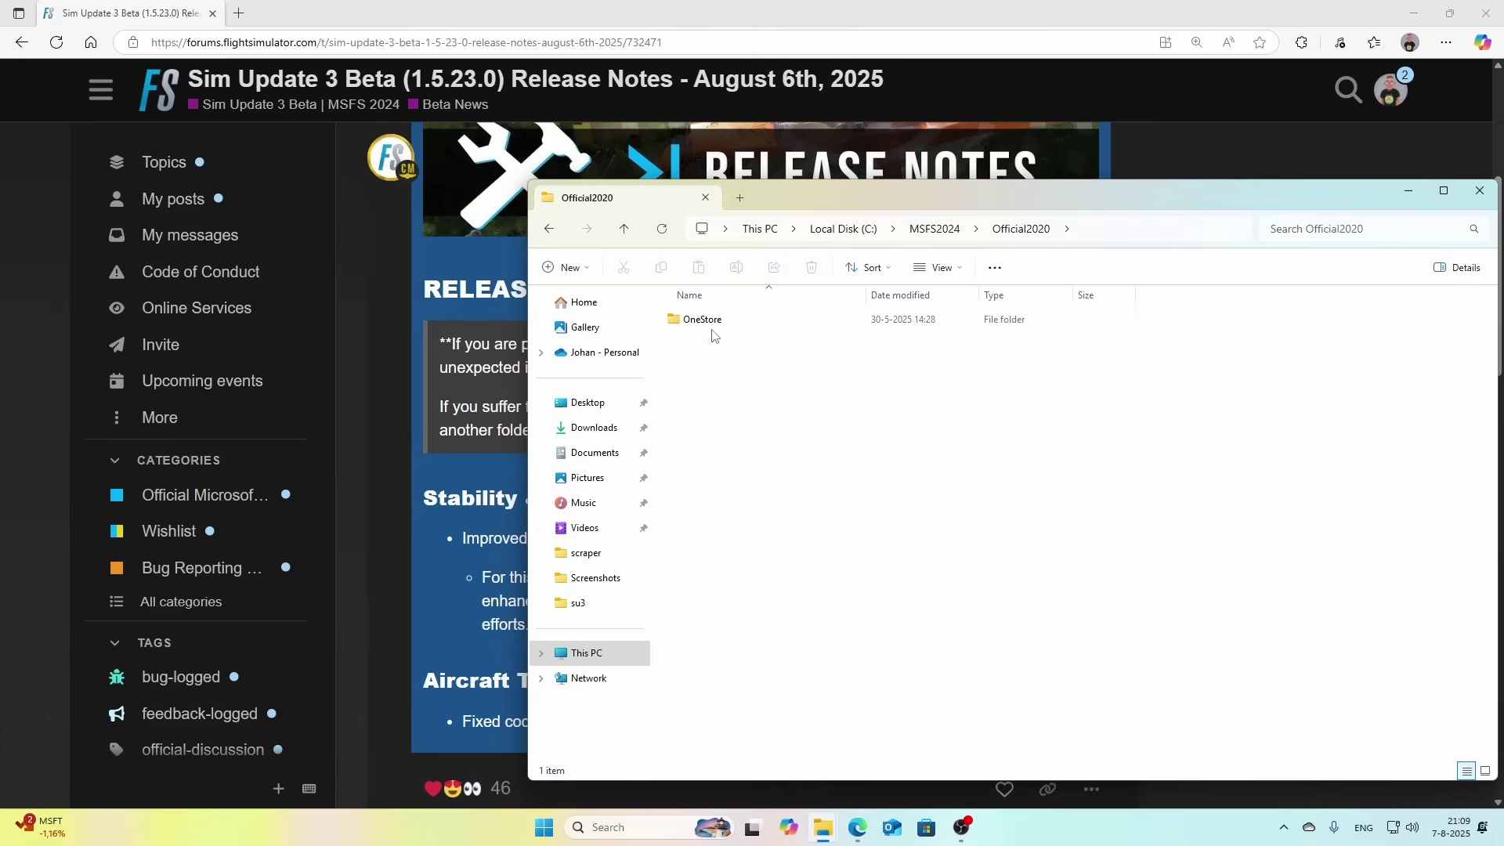
double_click(712, 329)
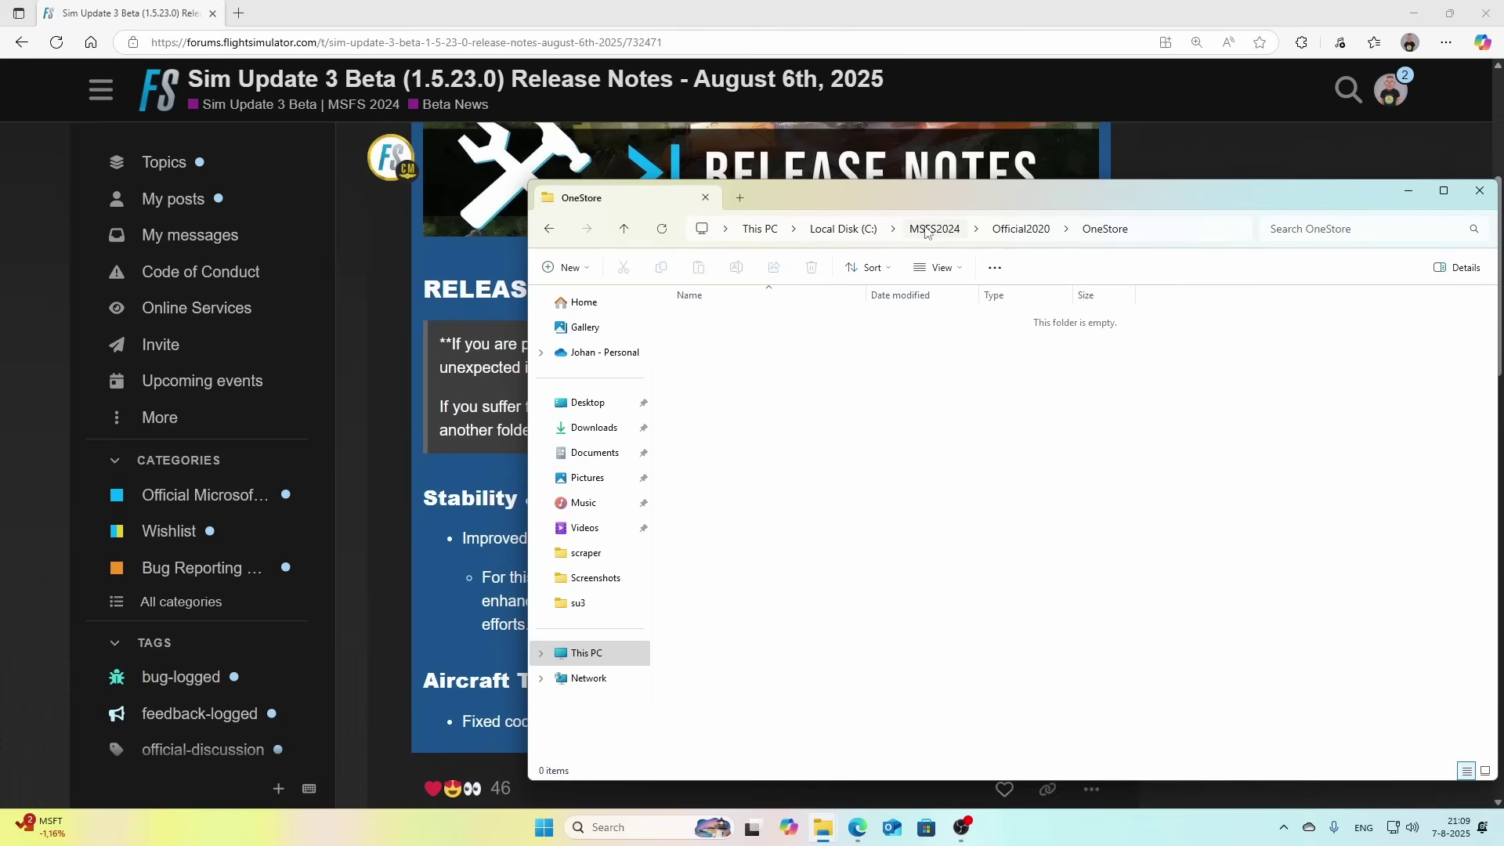
left_click(926, 229)
double_click(713, 362)
double_click(712, 319)
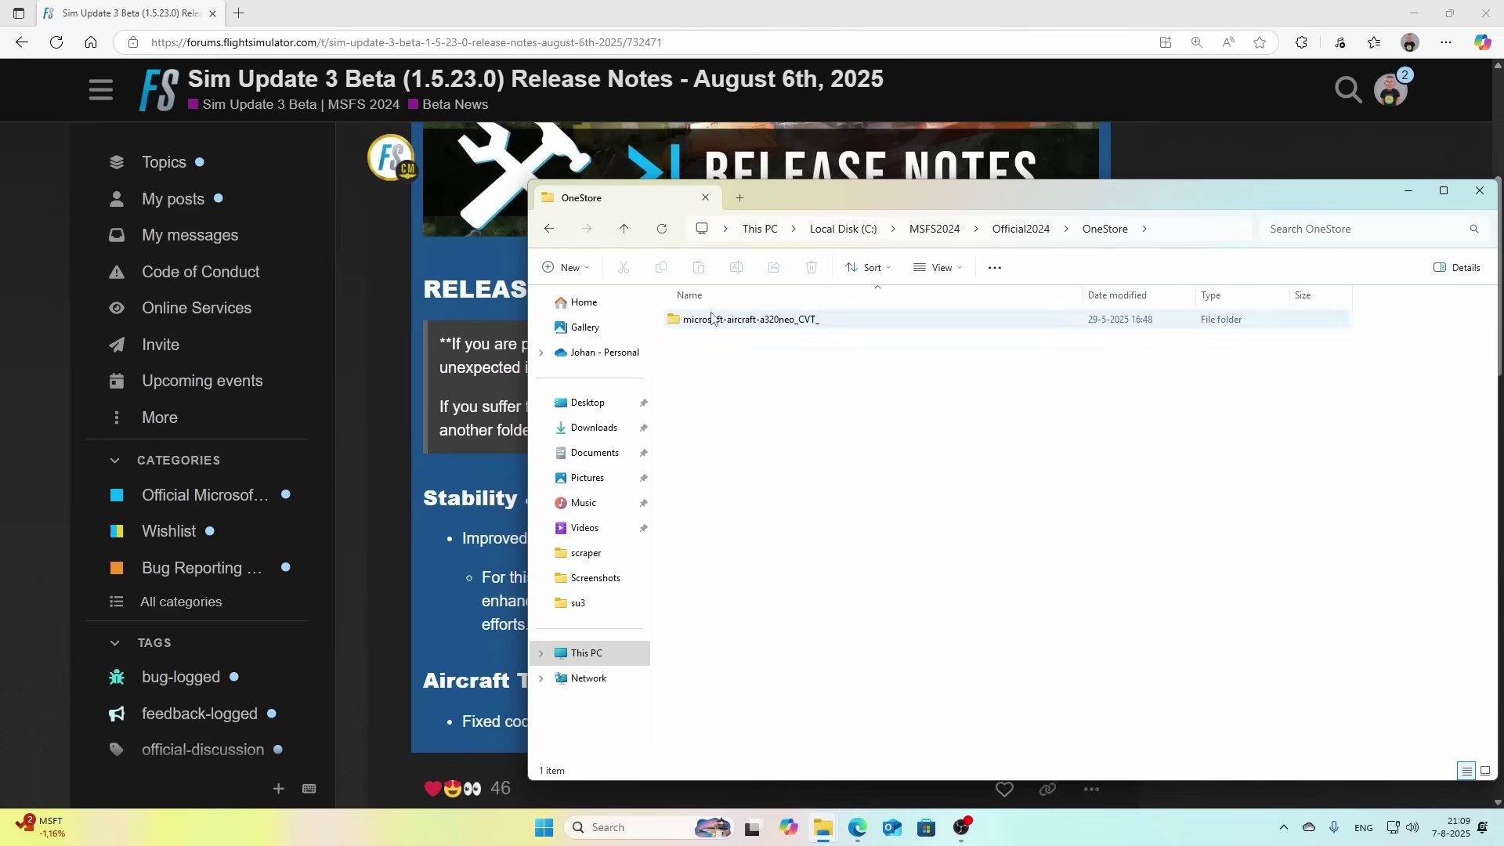
left_click(766, 325)
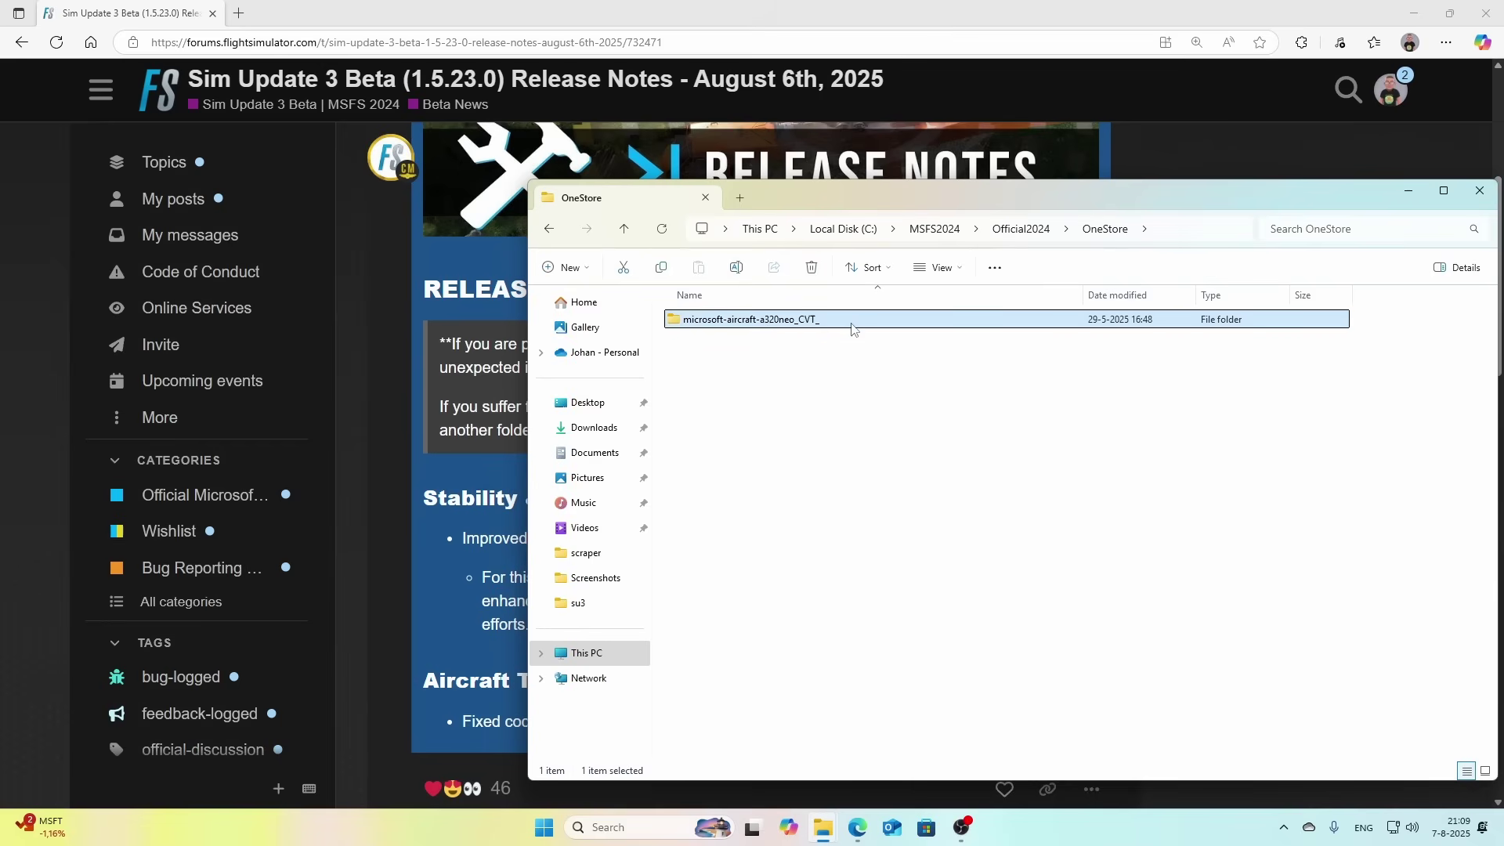
Step: Permanently delete the OneStore folder from Official2024
left_click(1013, 230)
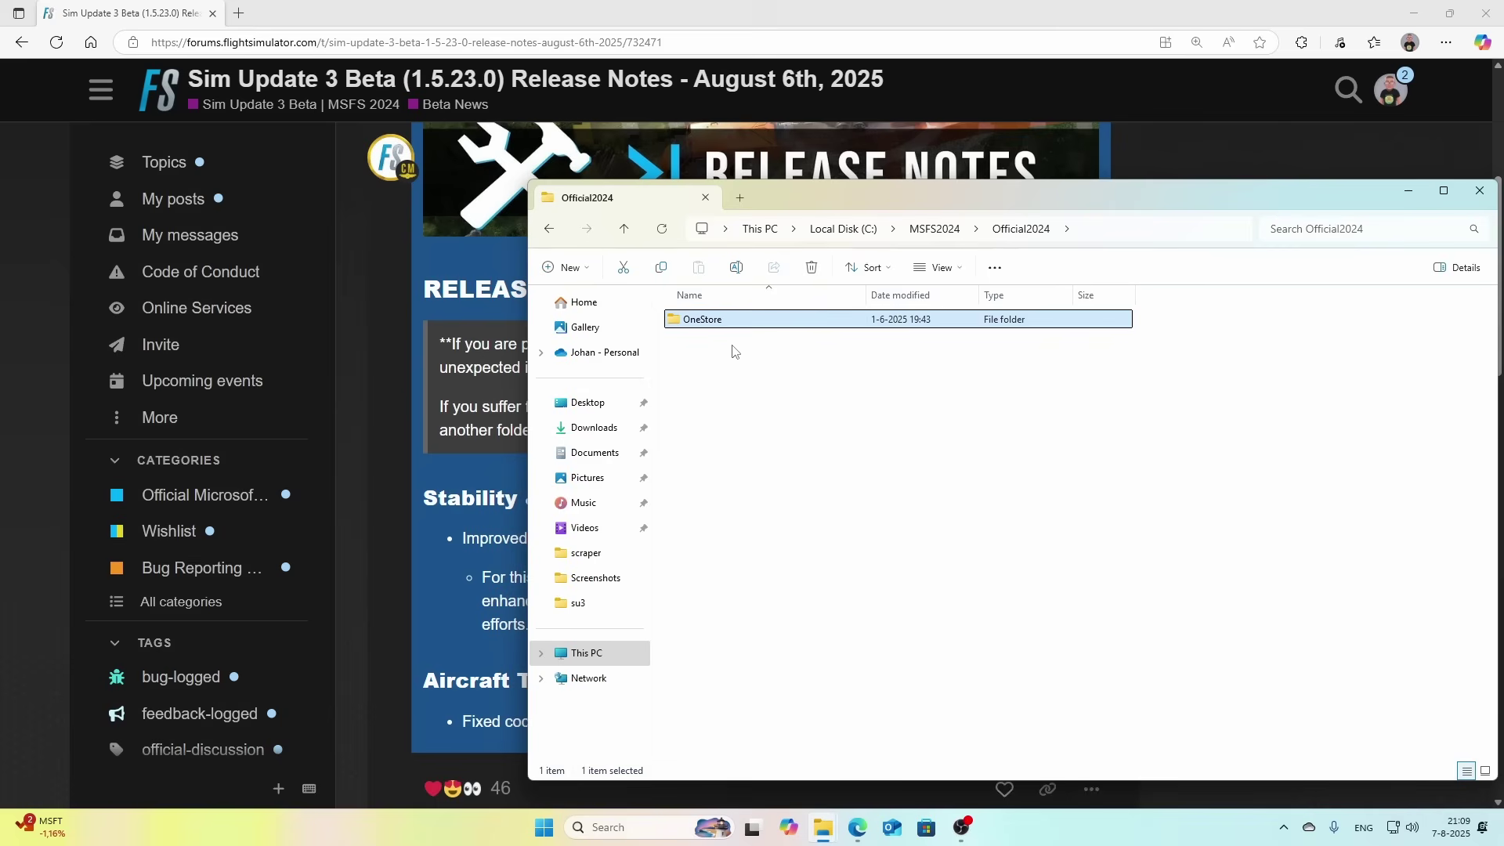
key("shift+Delete")
key("Return")
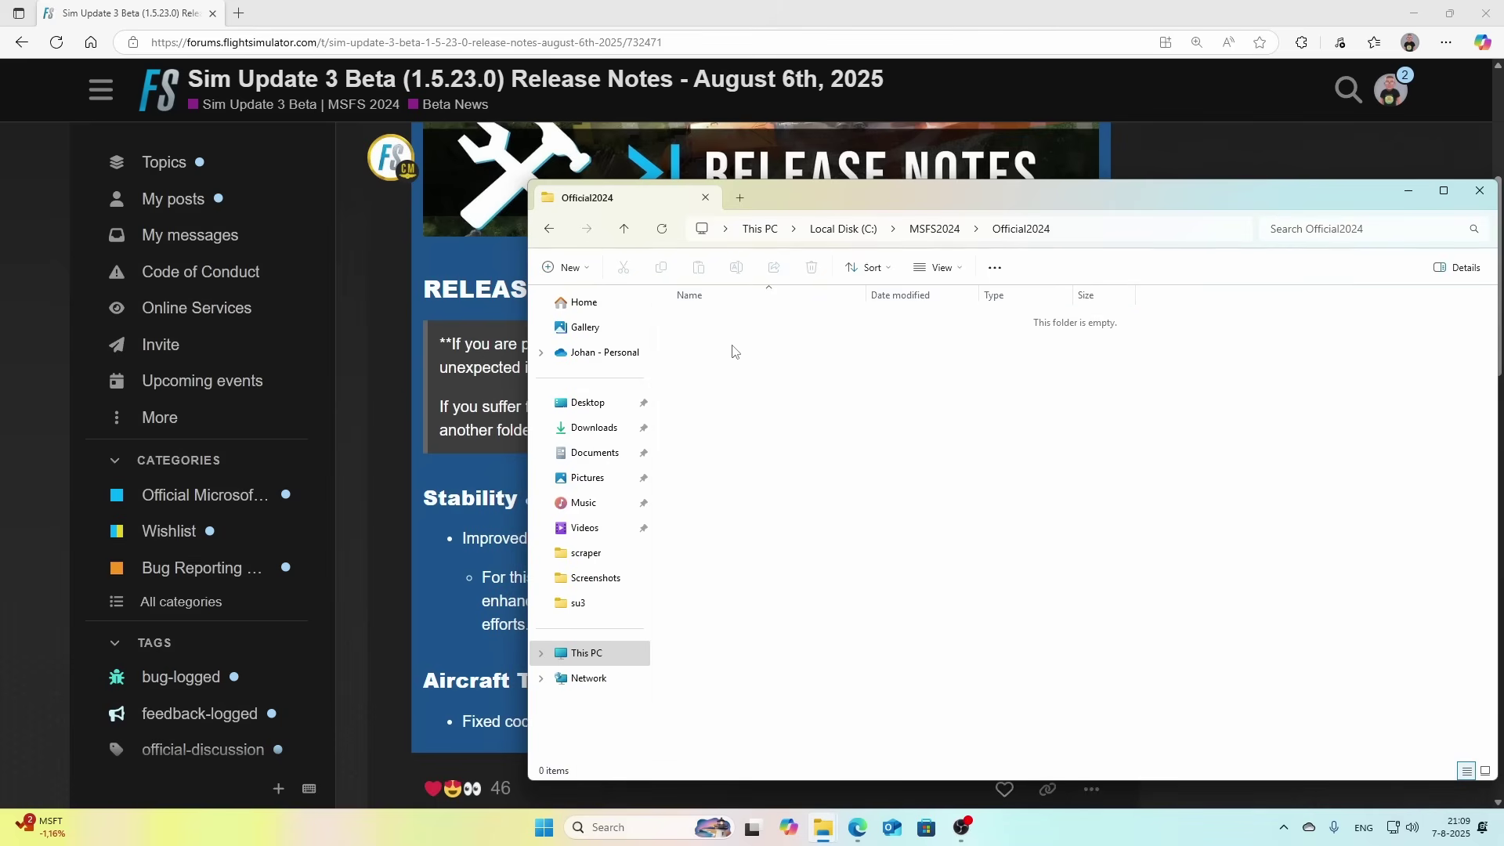
Step: Permanently delete everything inside the StreamedPackages folder of MSFS2024
left_click(933, 229)
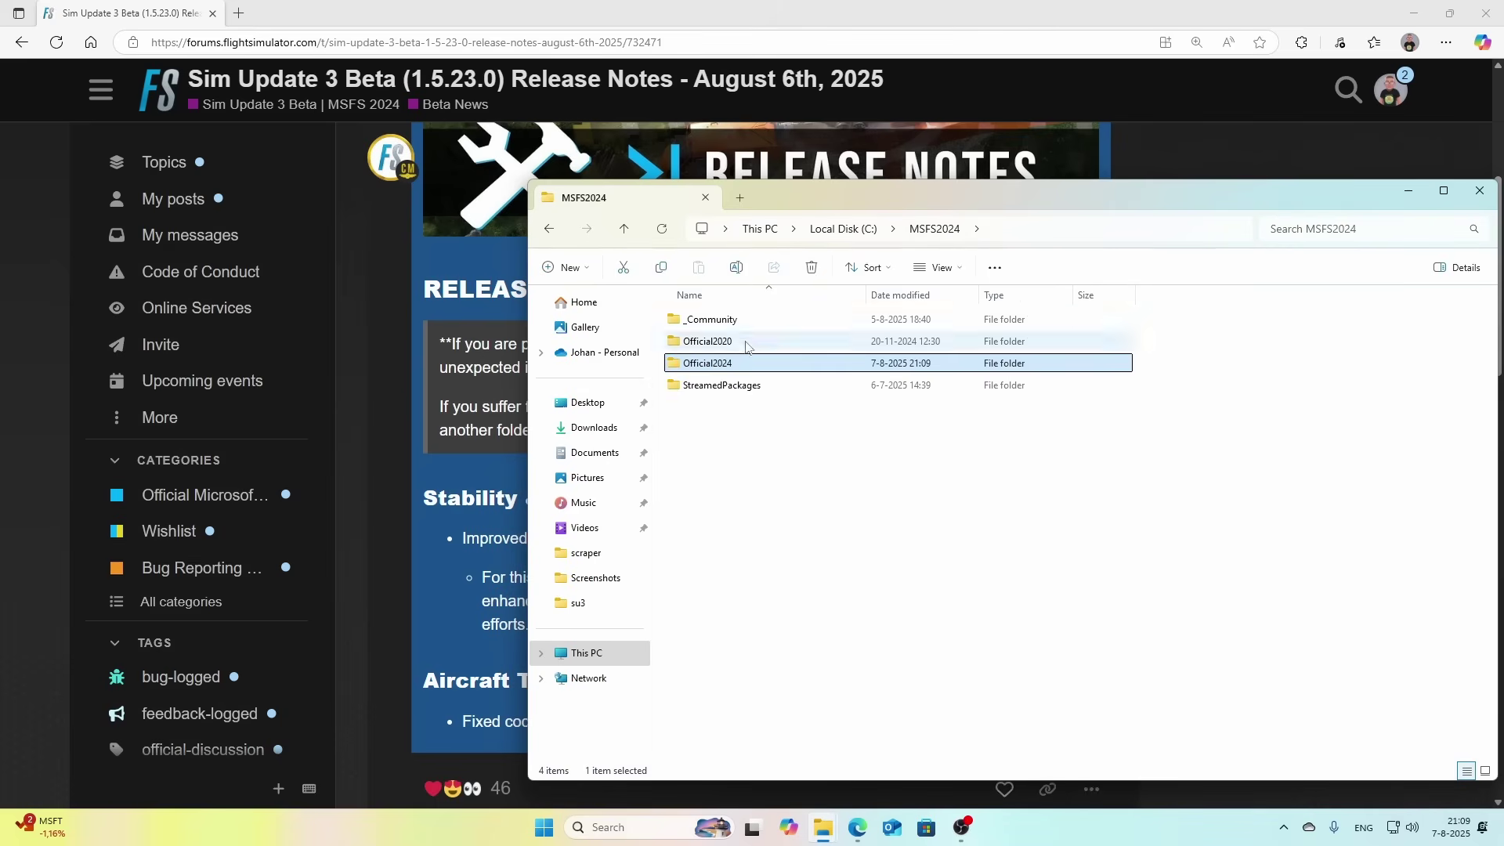
double_click(702, 385)
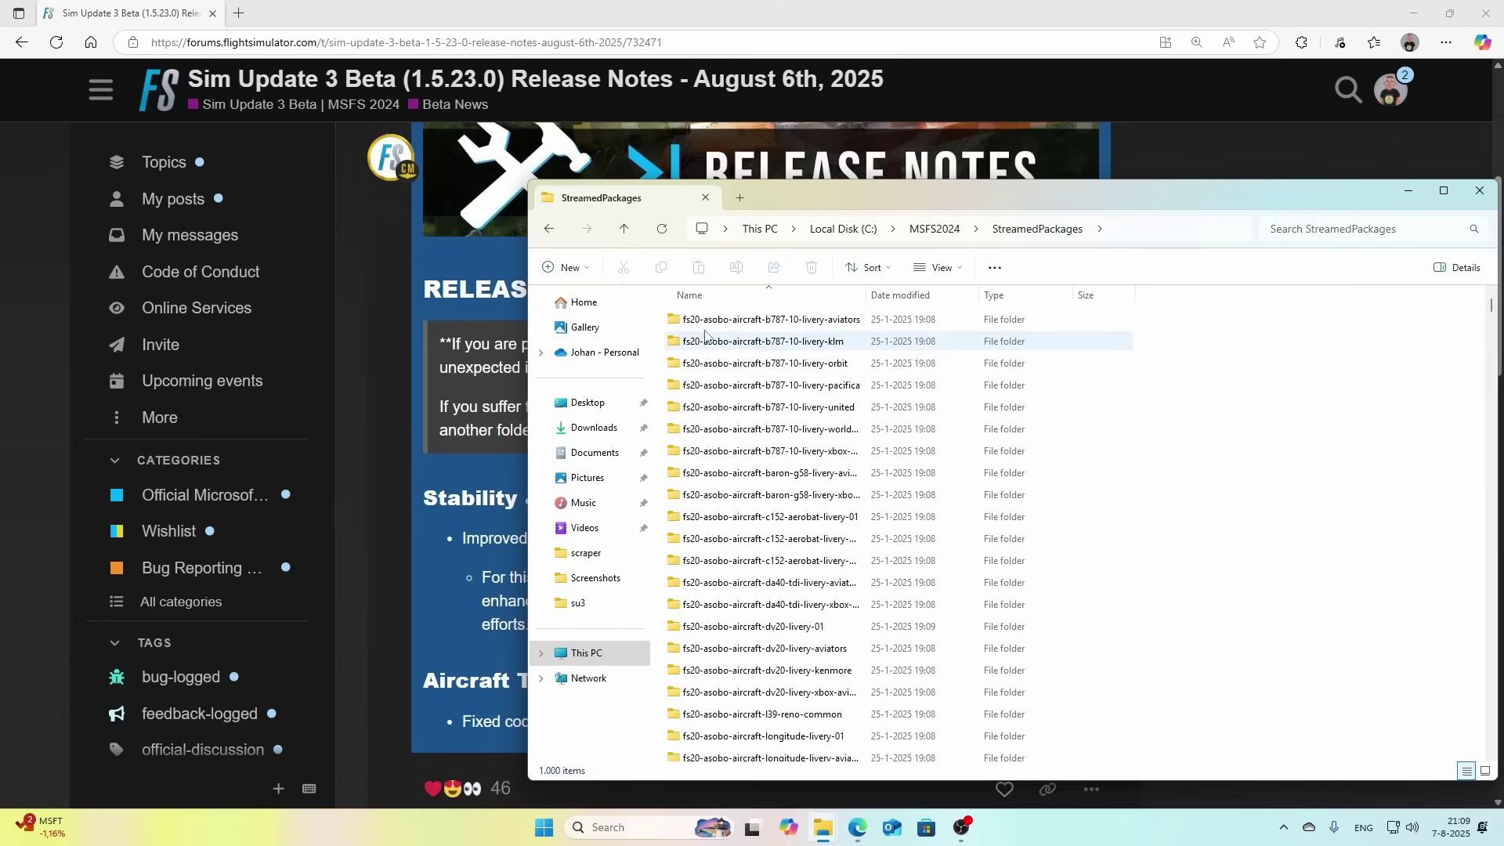
scroll(1039, 462, "down", 10)
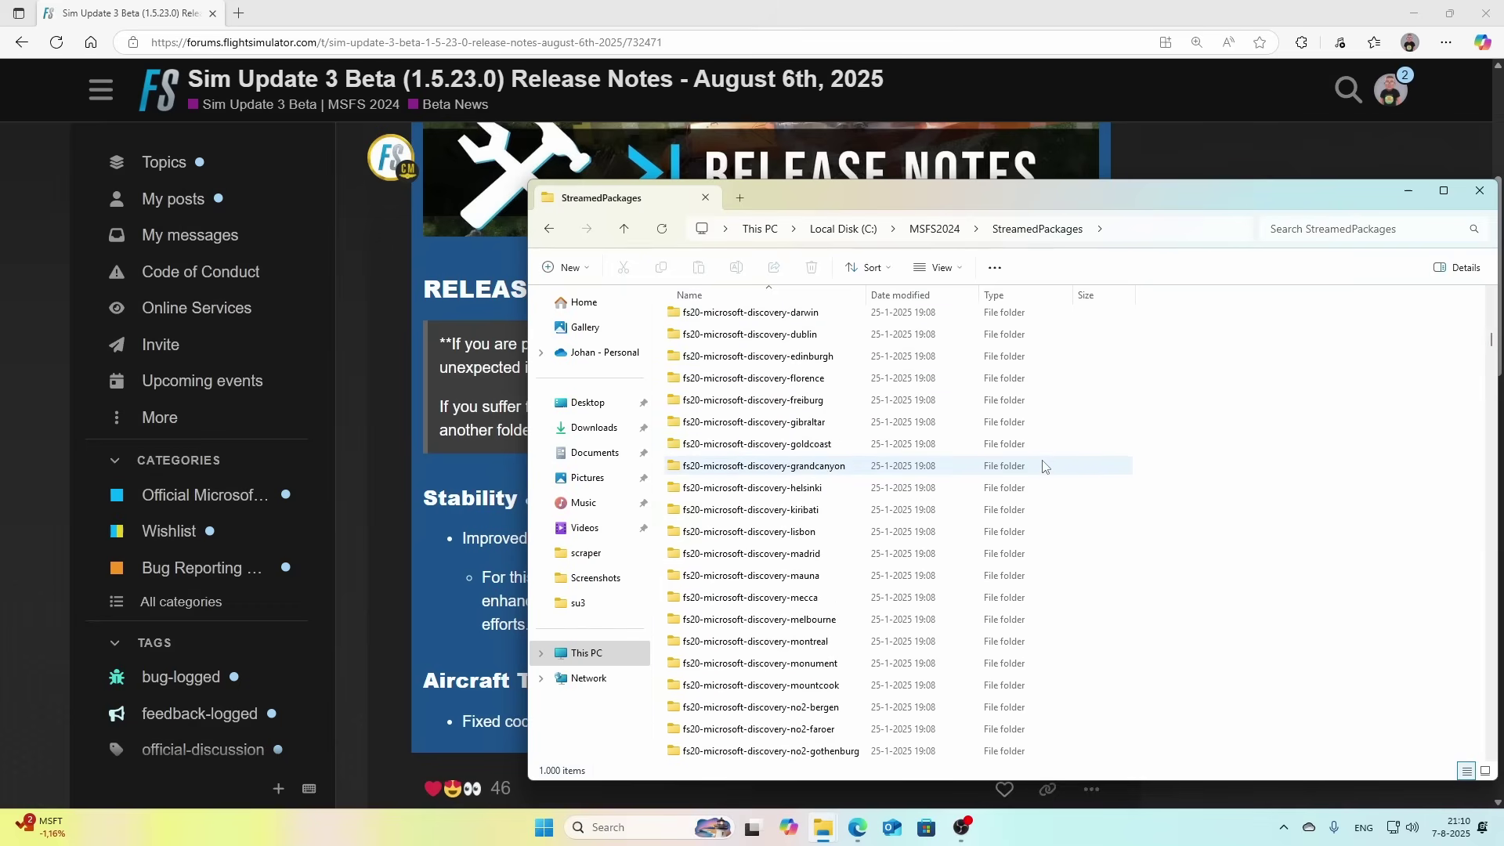
scroll(1043, 467, "down", 20)
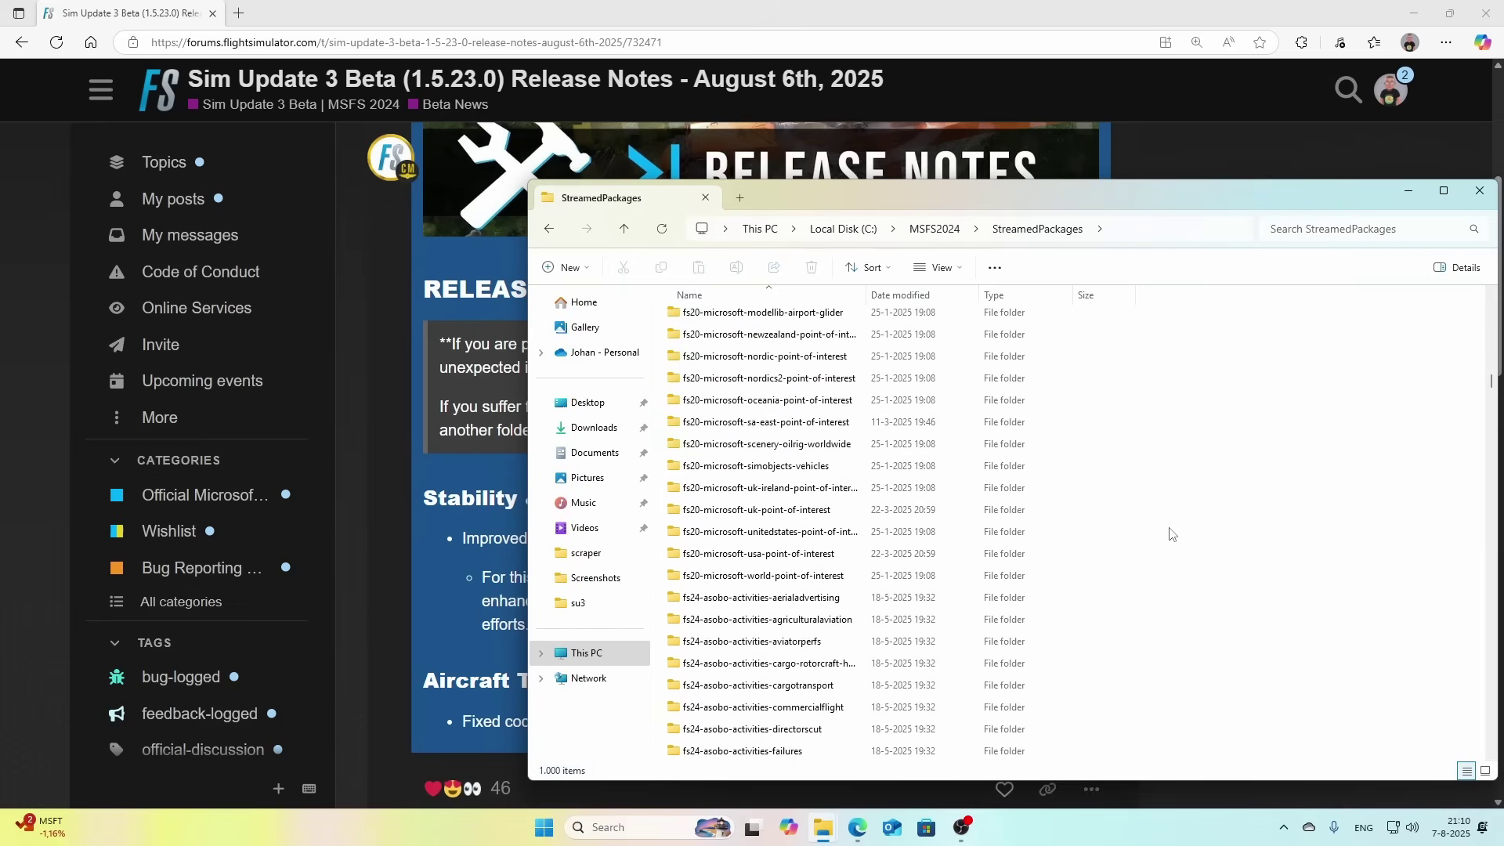
scroll(1171, 534, "down", 10)
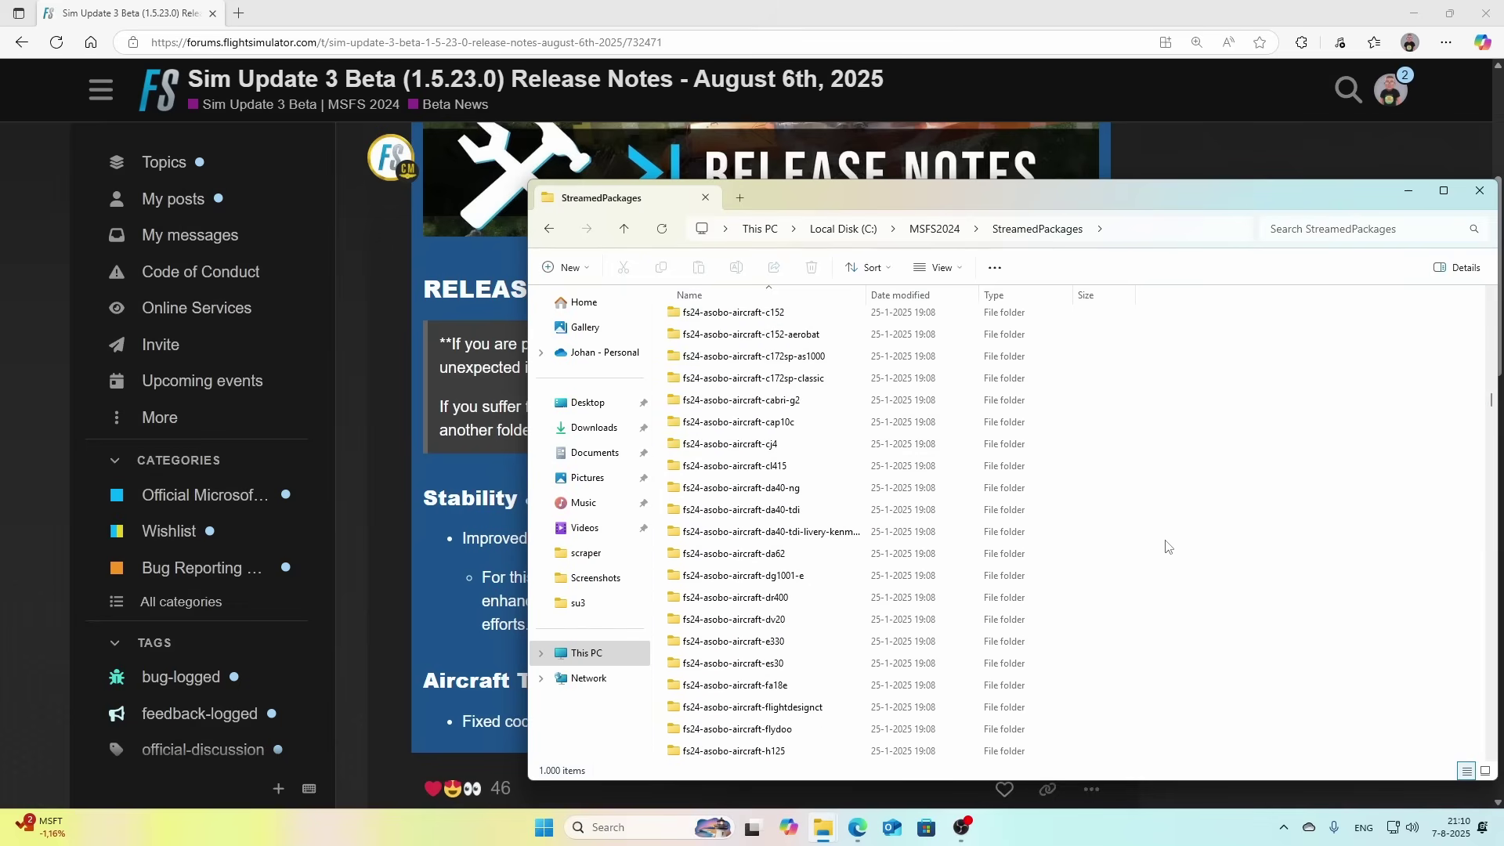
key("ctrl+a")
key("shift+Delete")
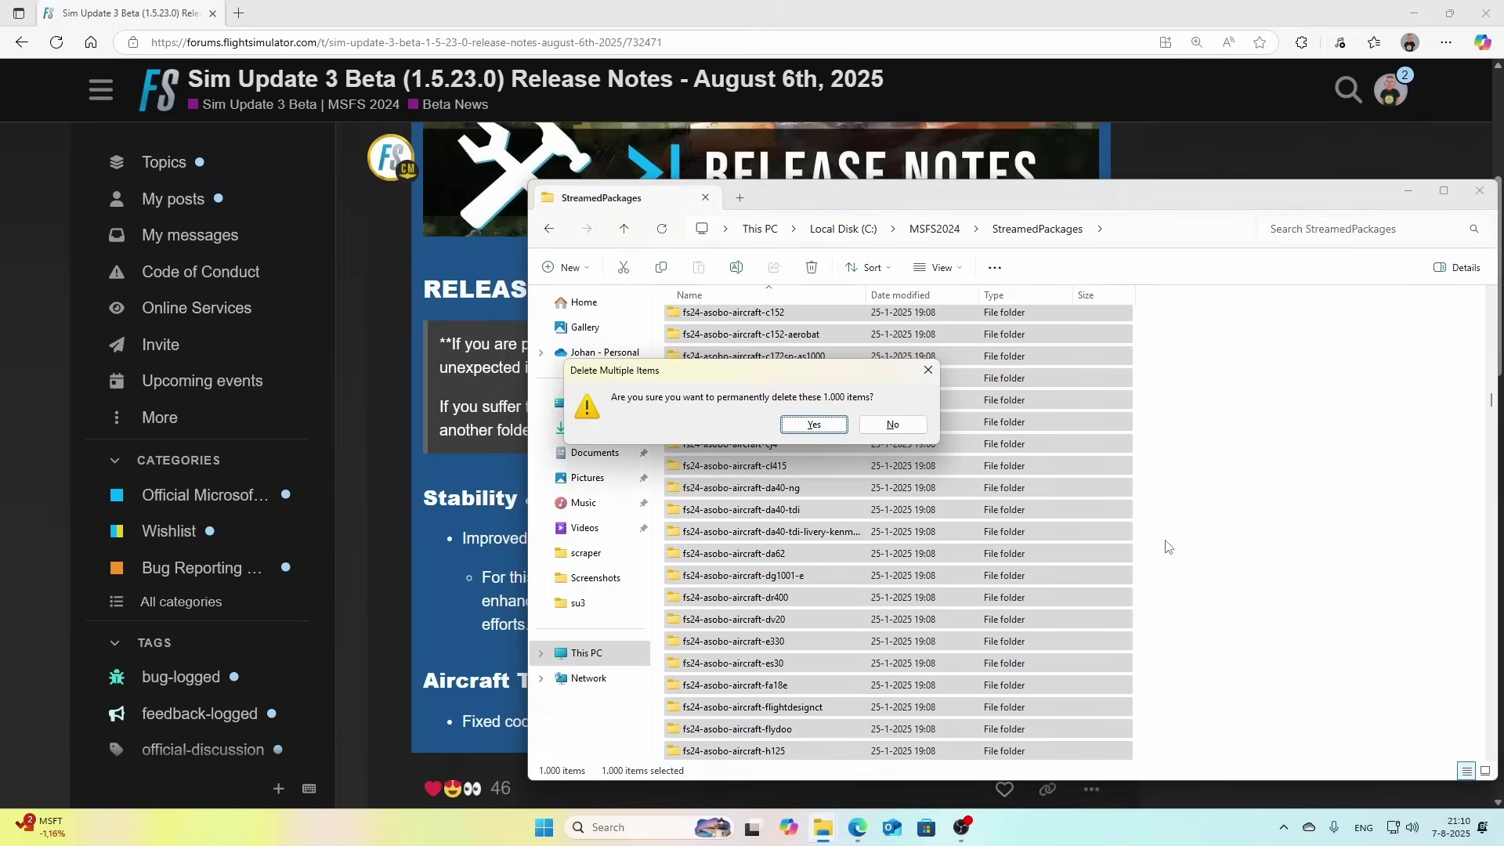
key("Escape")
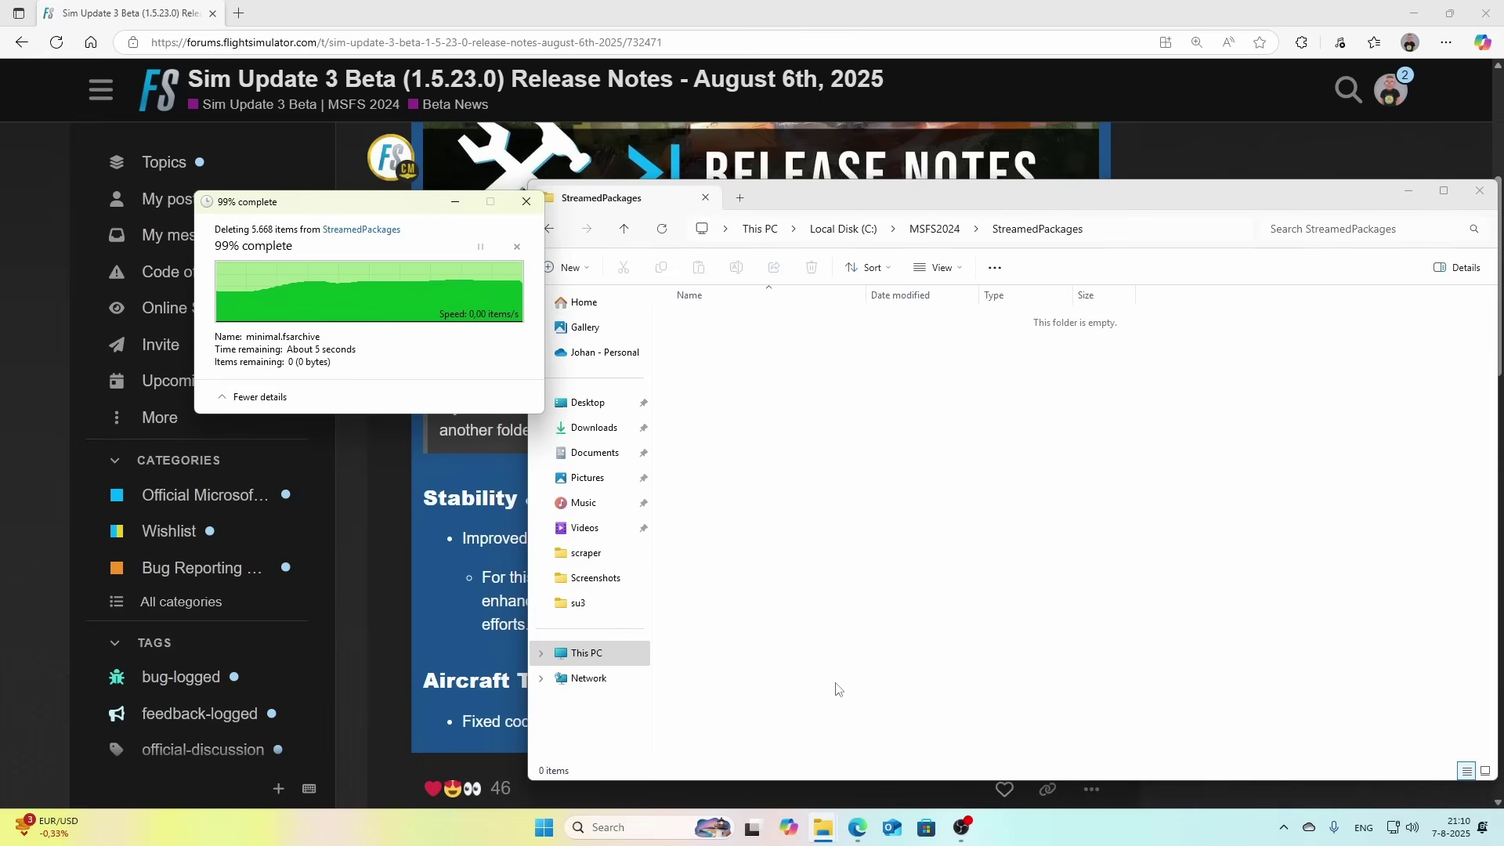
Step: Close the StreamedPackages window and install Microsoft Flight Simulator 2024 - Premium Deluxe Edition from the Microsoft Store library
left_click(1479, 191)
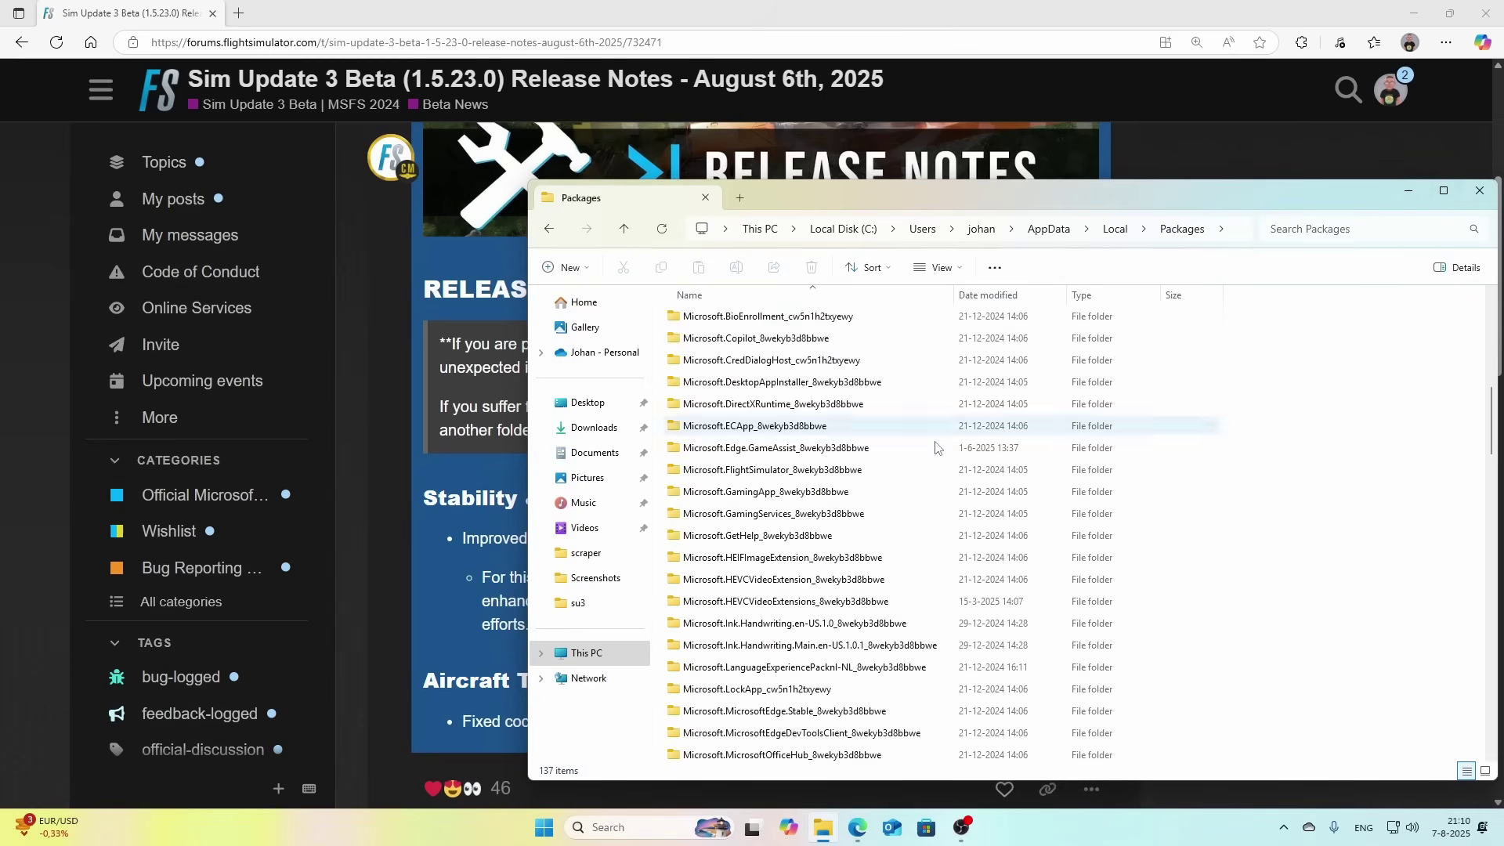
left_click(925, 829)
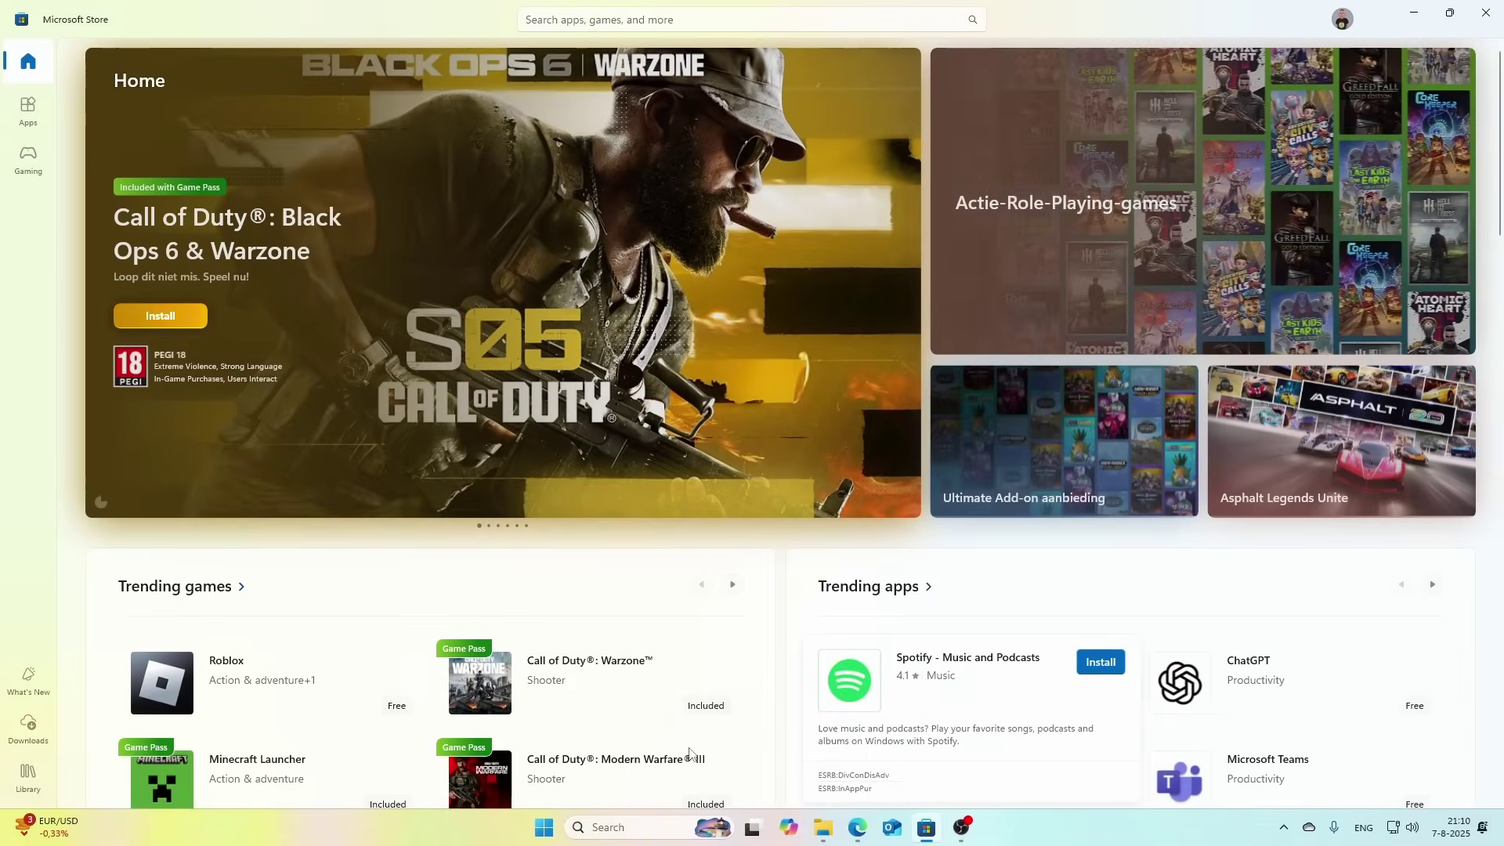
left_click(32, 778)
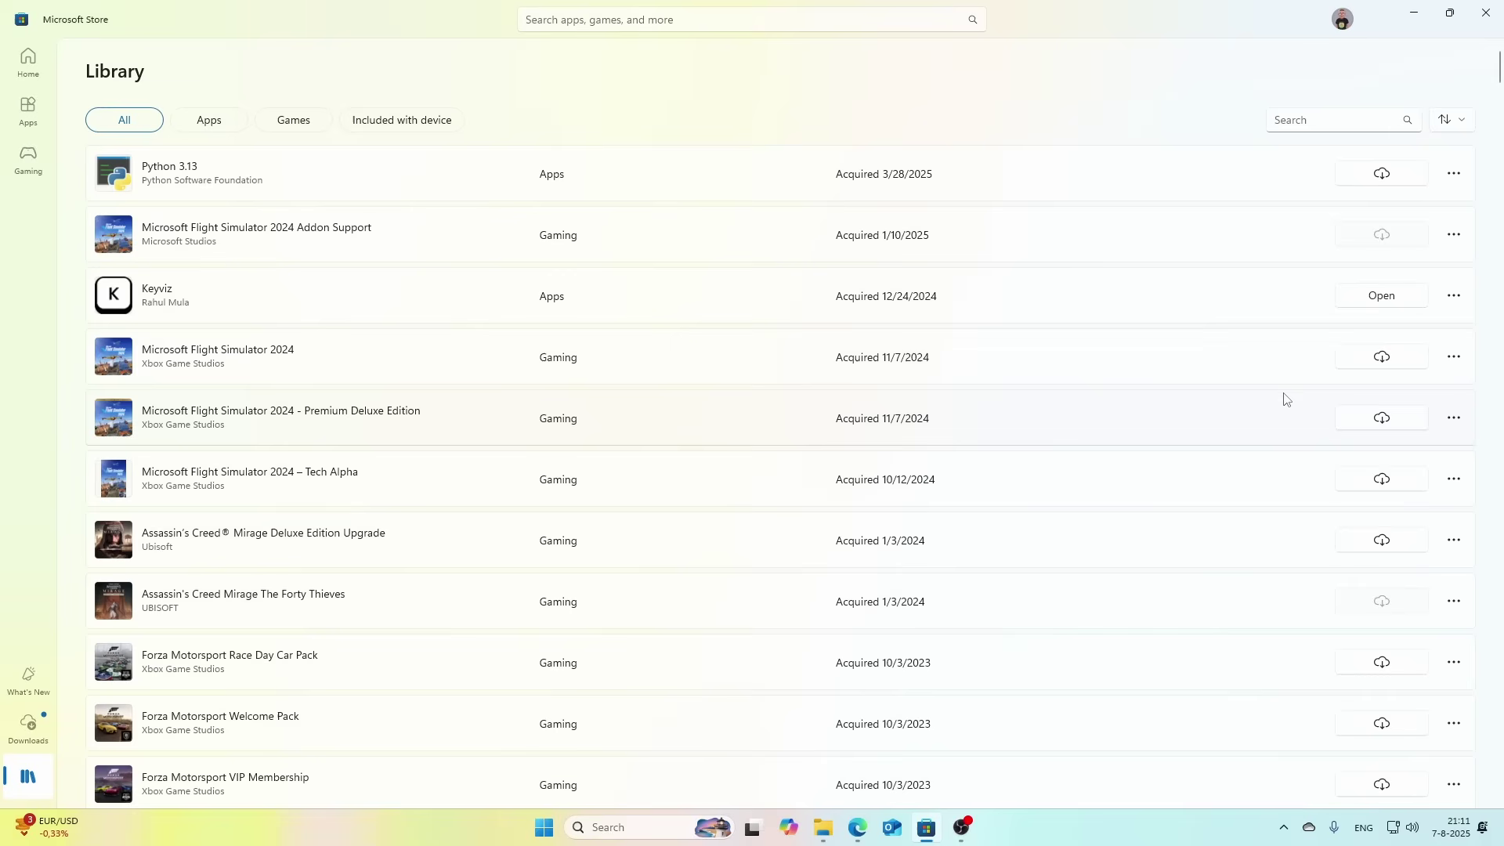
left_click(1386, 423)
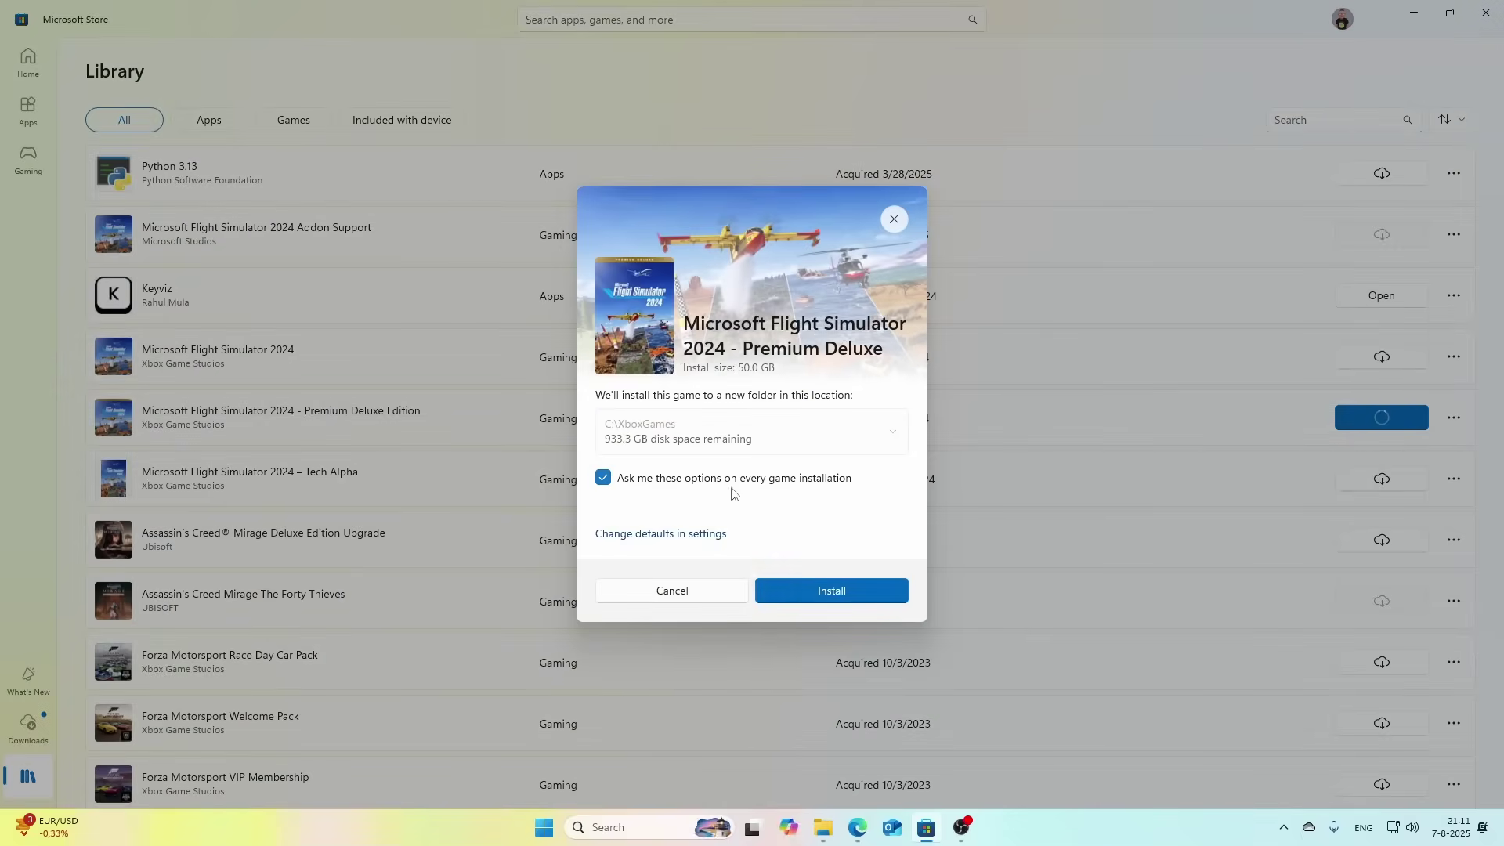
left_click(802, 593)
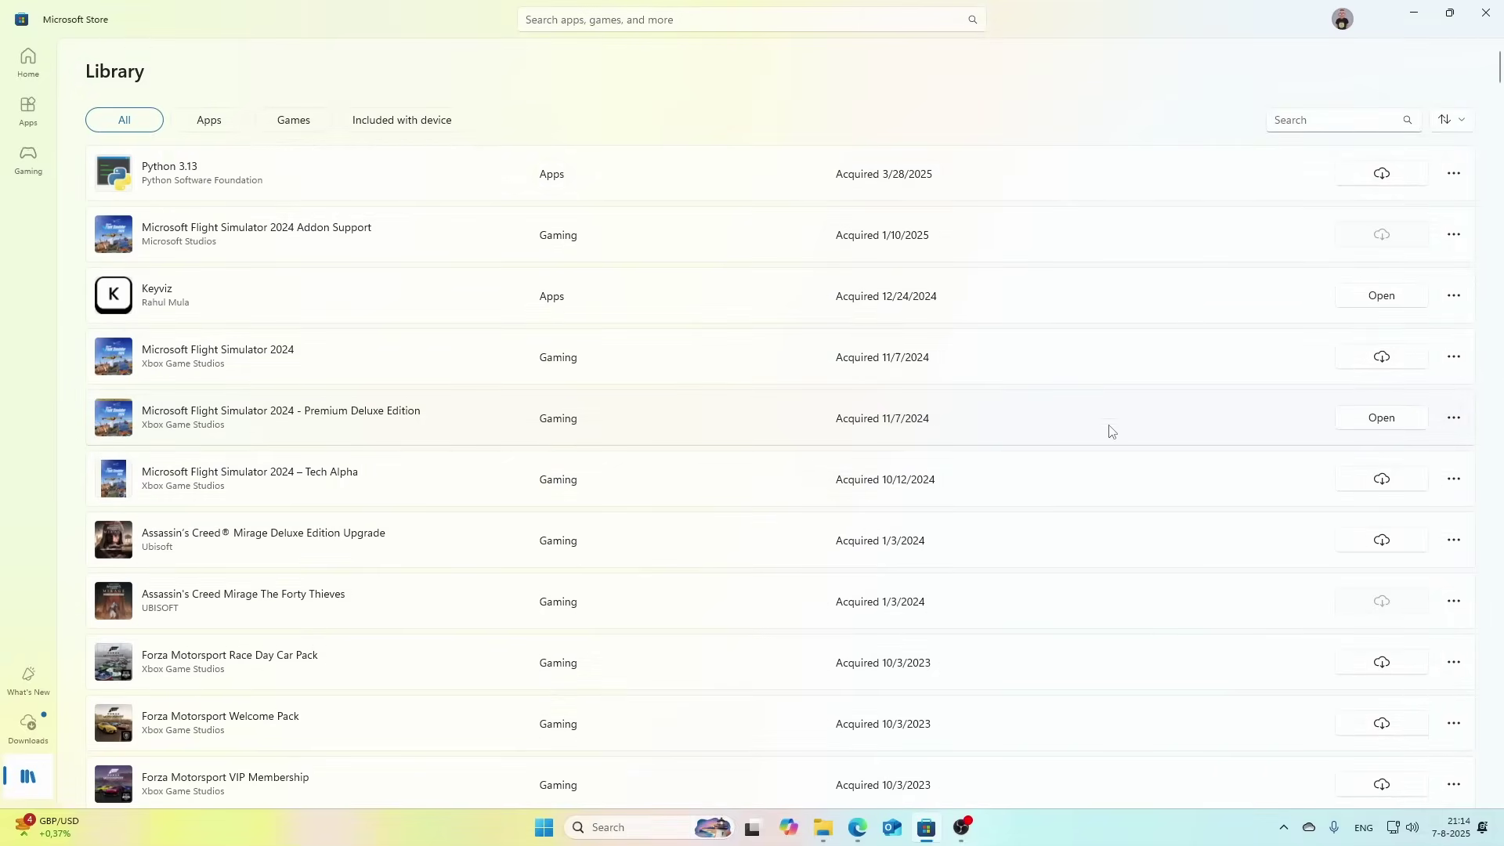
left_click(541, 828)
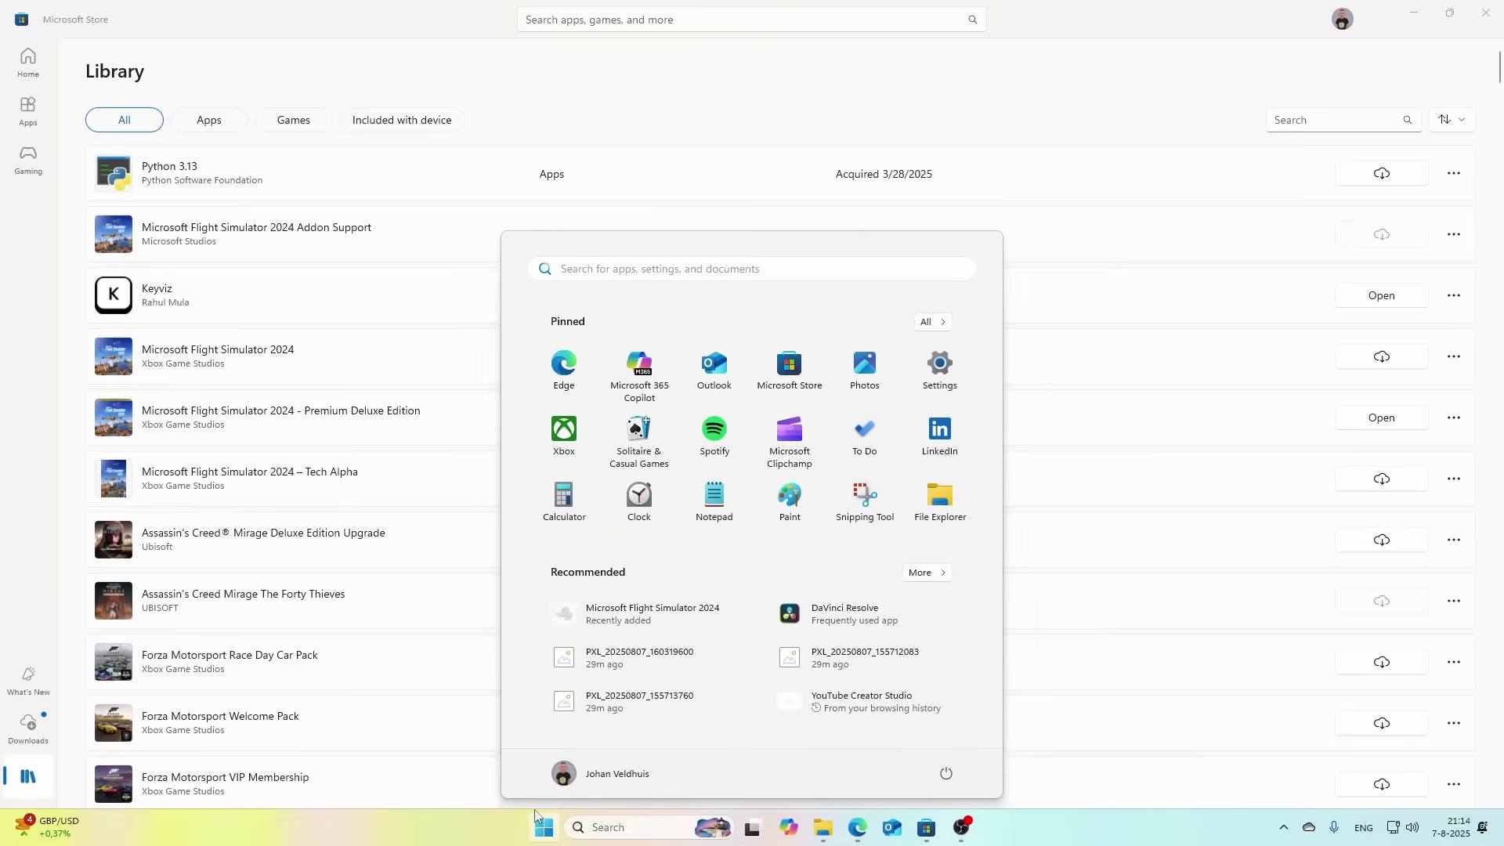
type("fl")
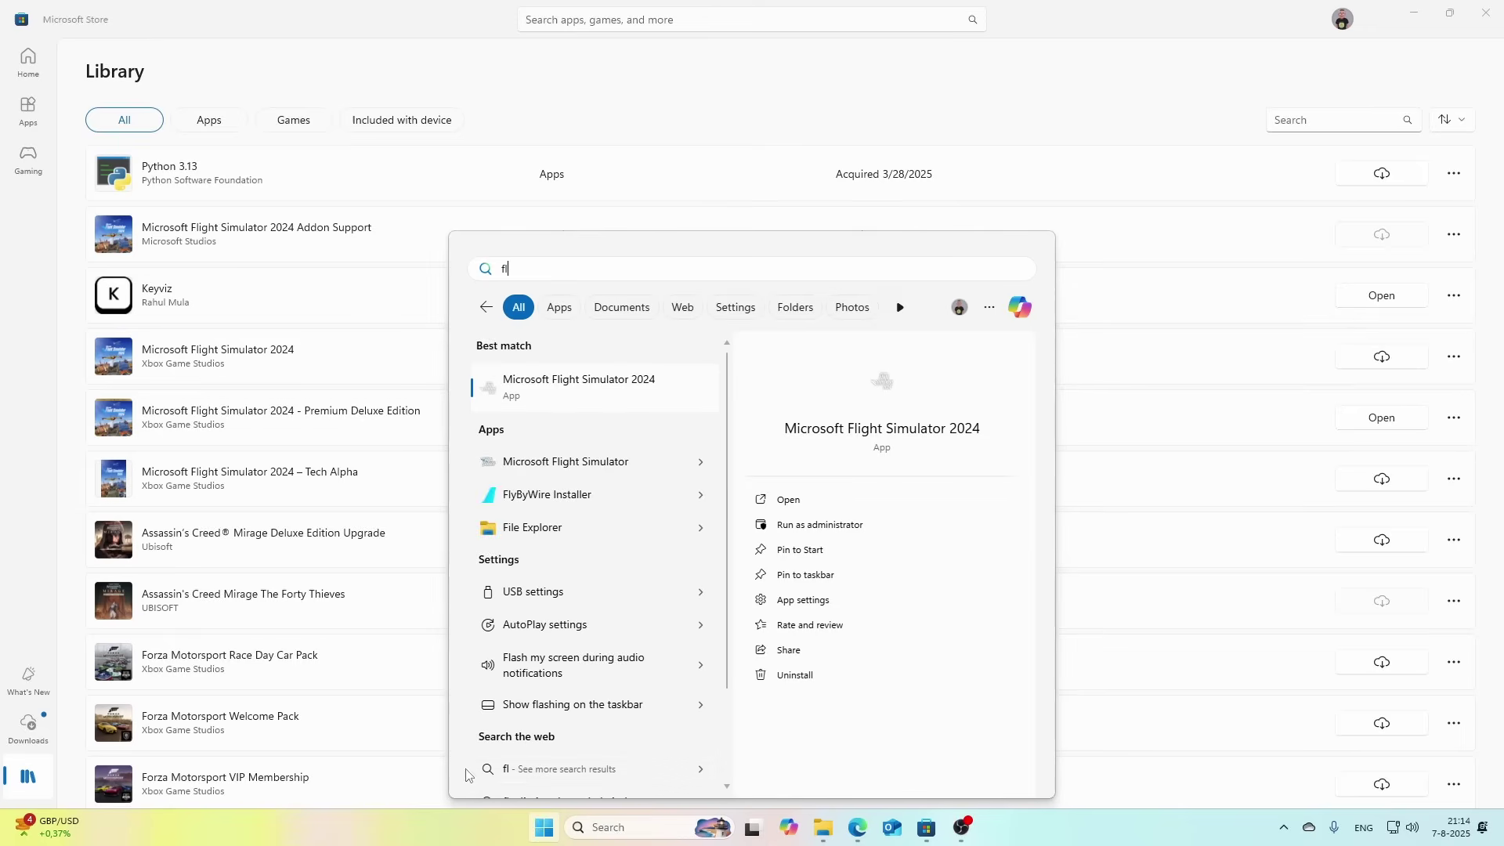
left_click(447, 827)
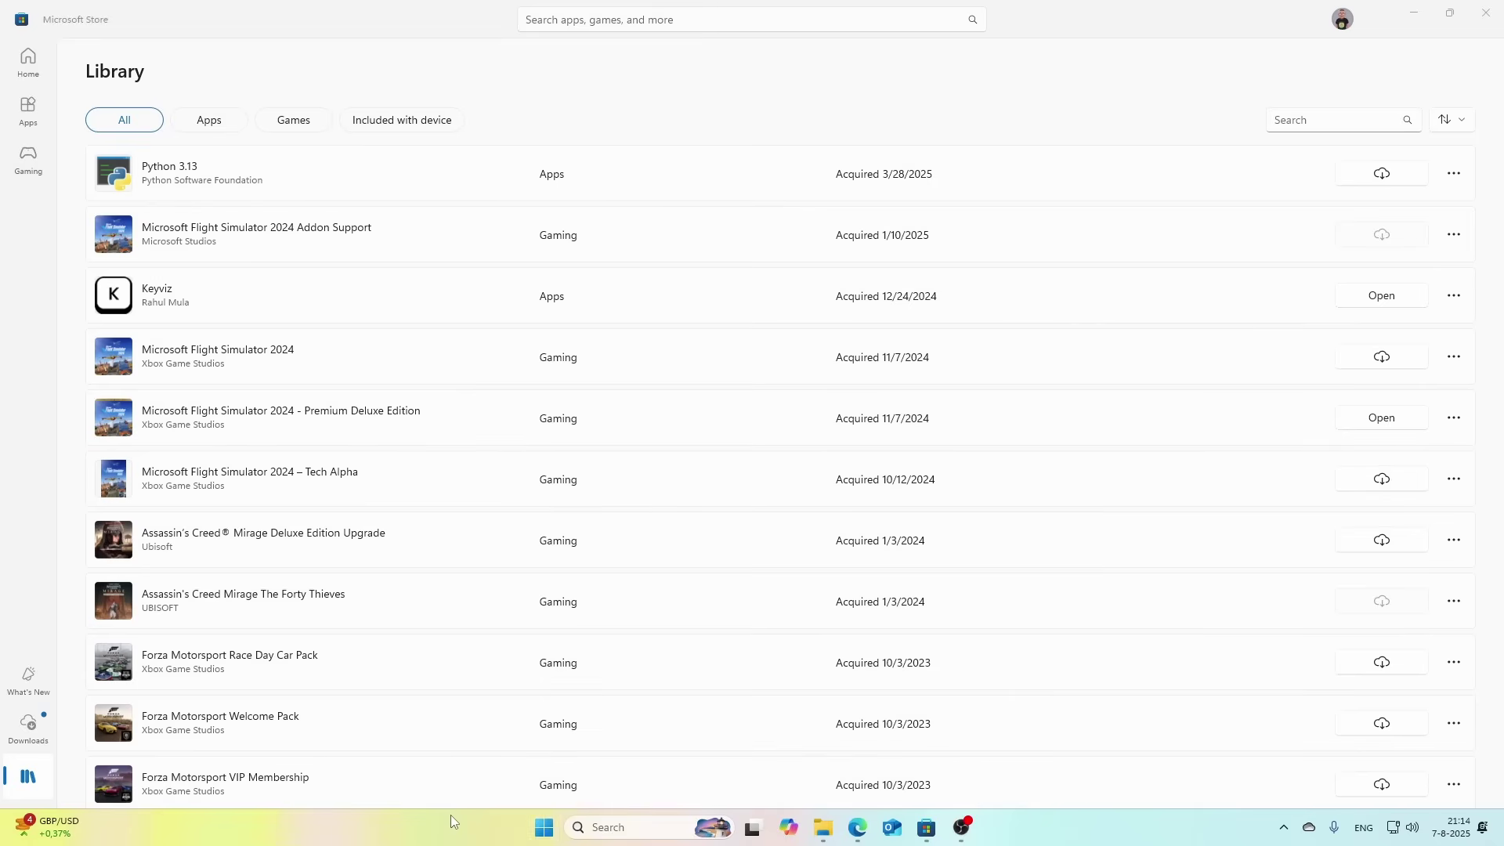
Step: Launch DLSS Swapper
key("super")
type("dl")
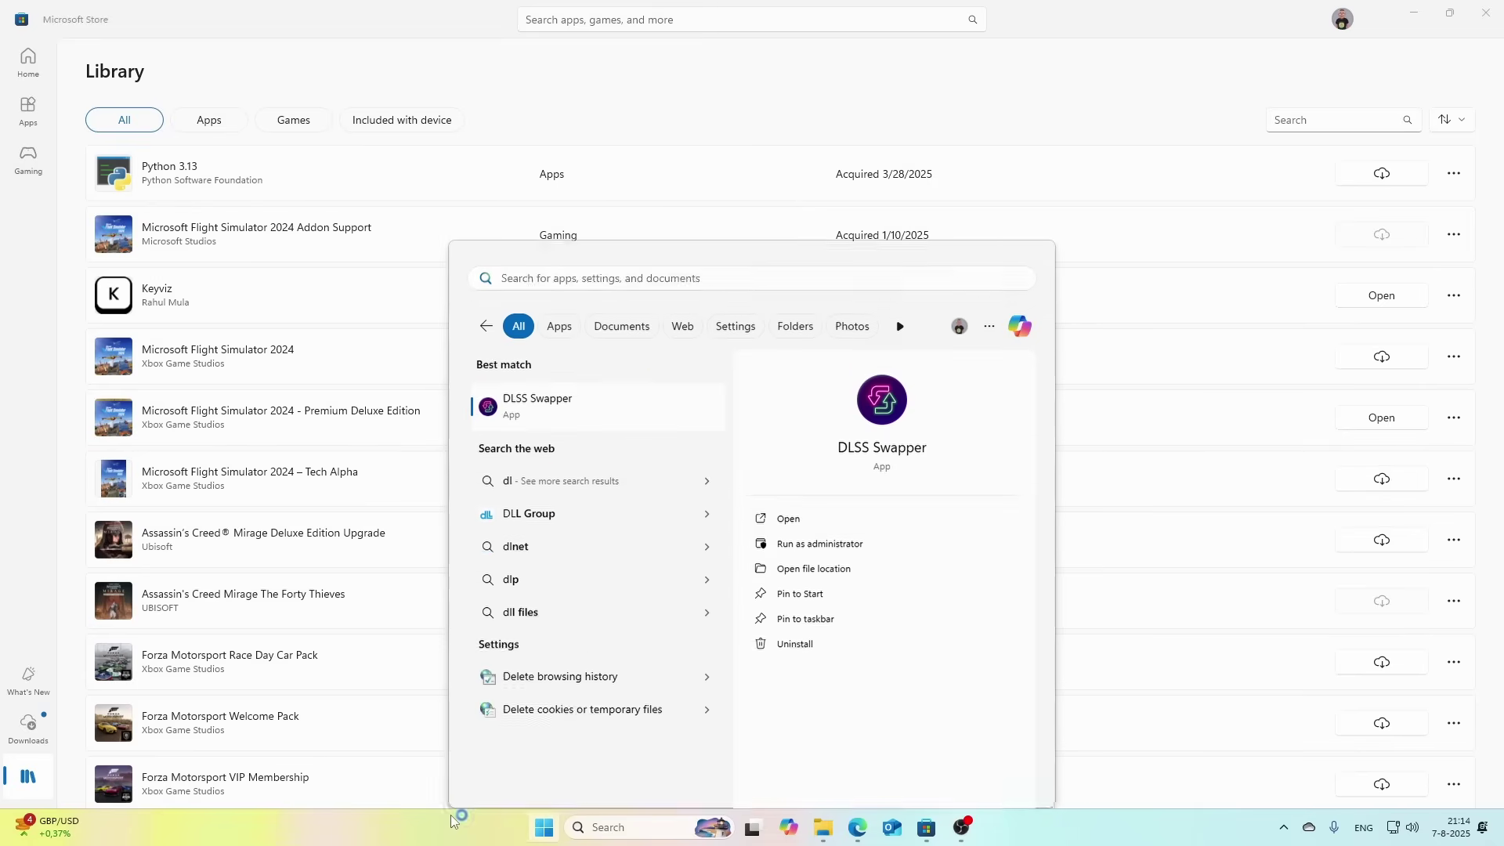
key("Return")
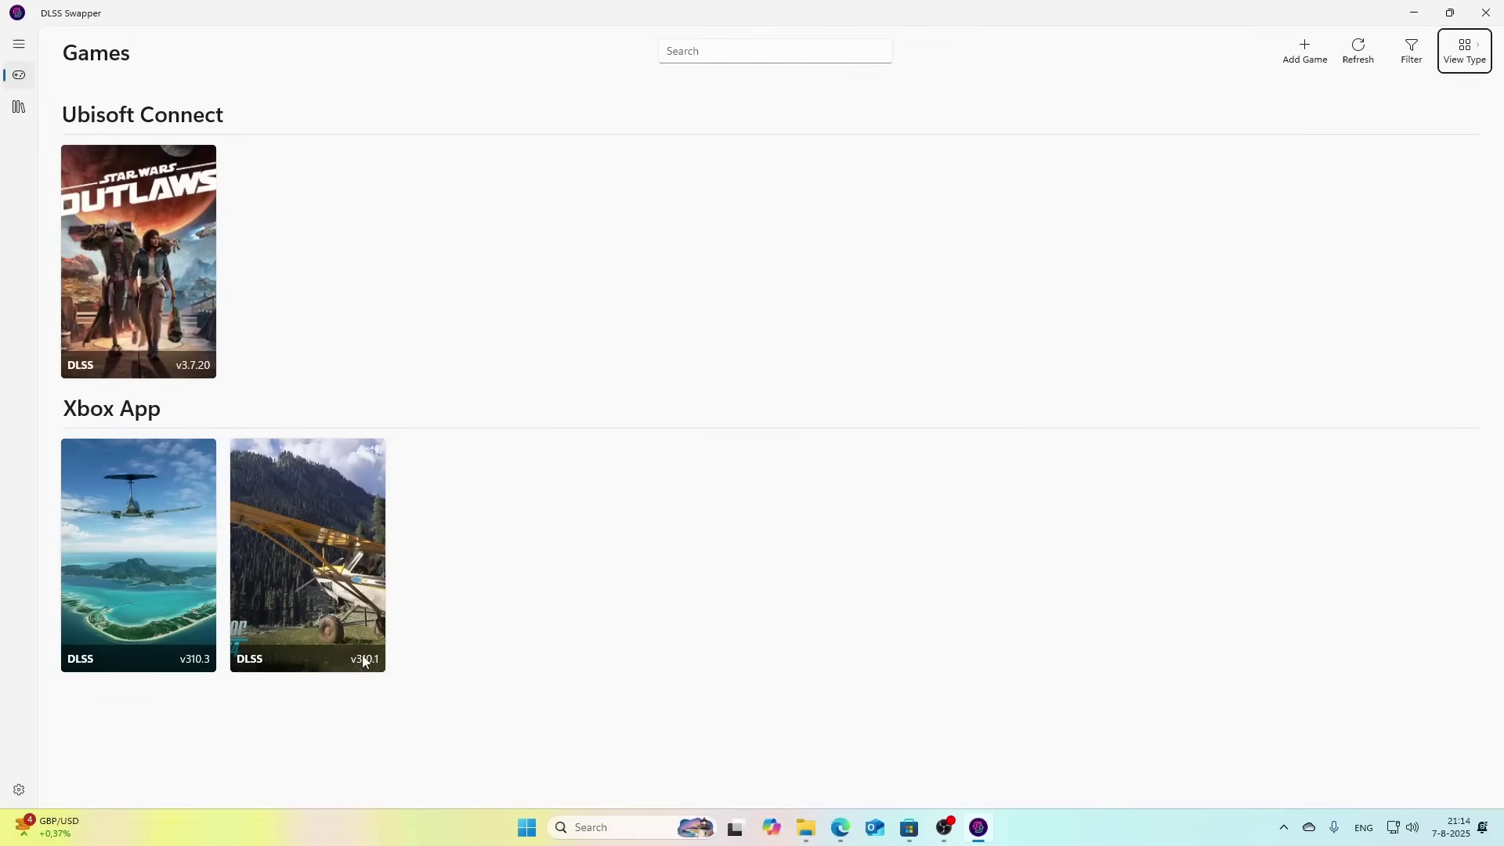
Step: Review the DLSS versions offered for Microsoft Flight Simulator 2024 and leave its details without swapping
left_click(311, 633)
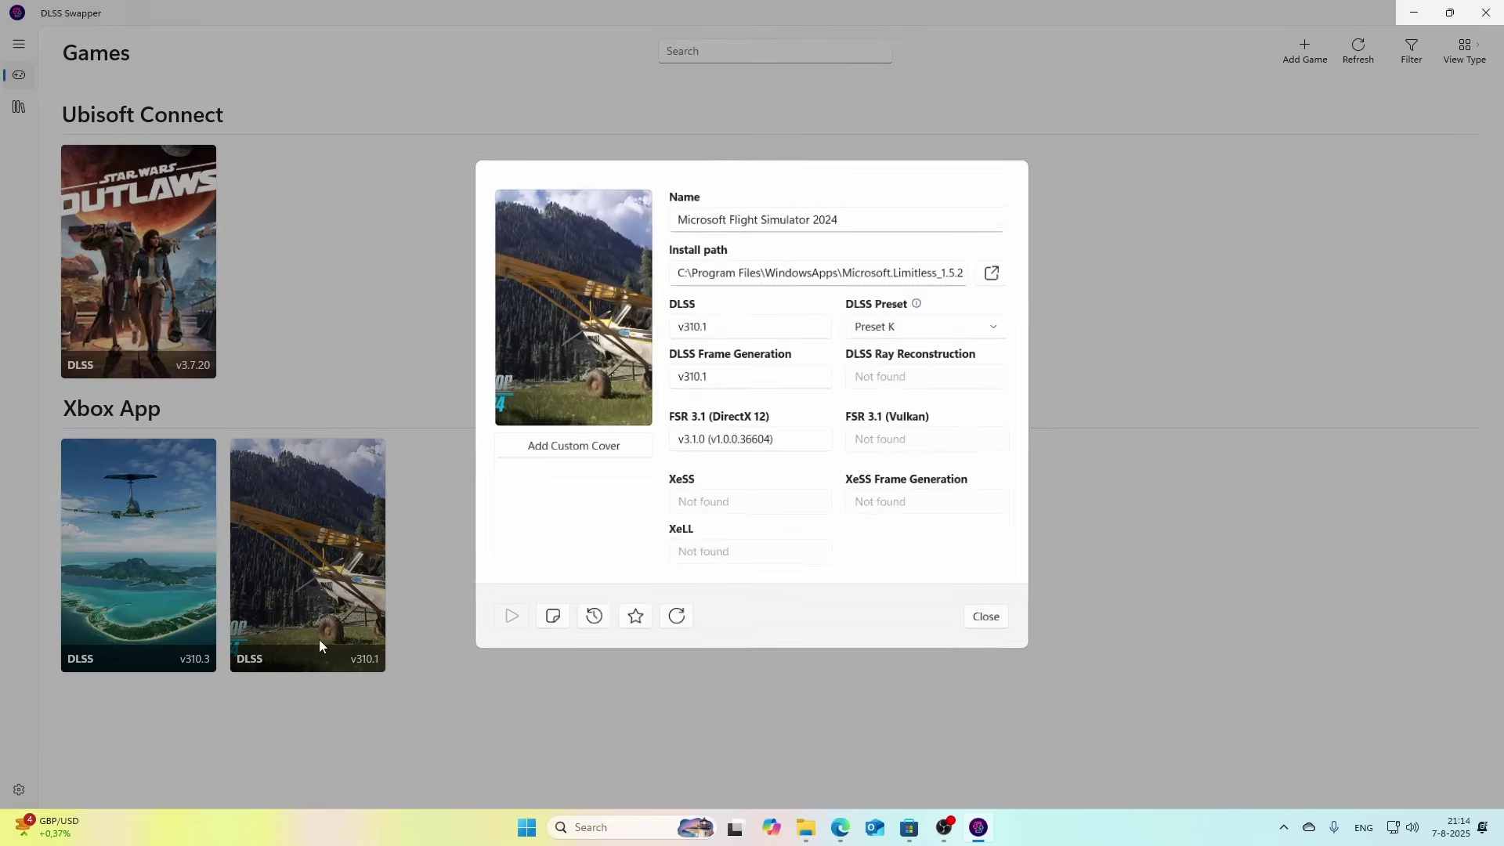
left_click(728, 327)
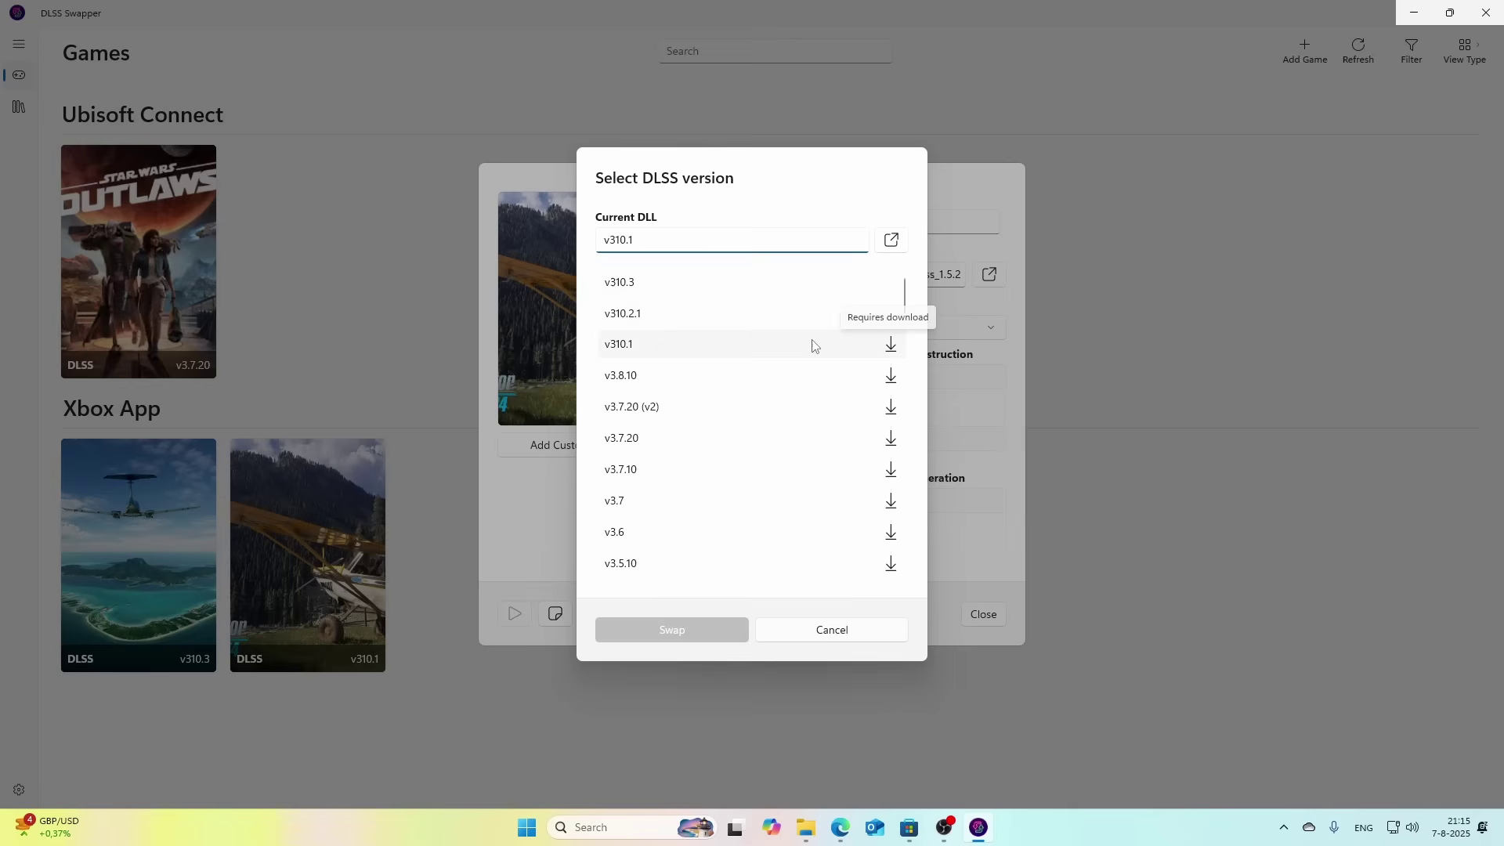
left_click(633, 292)
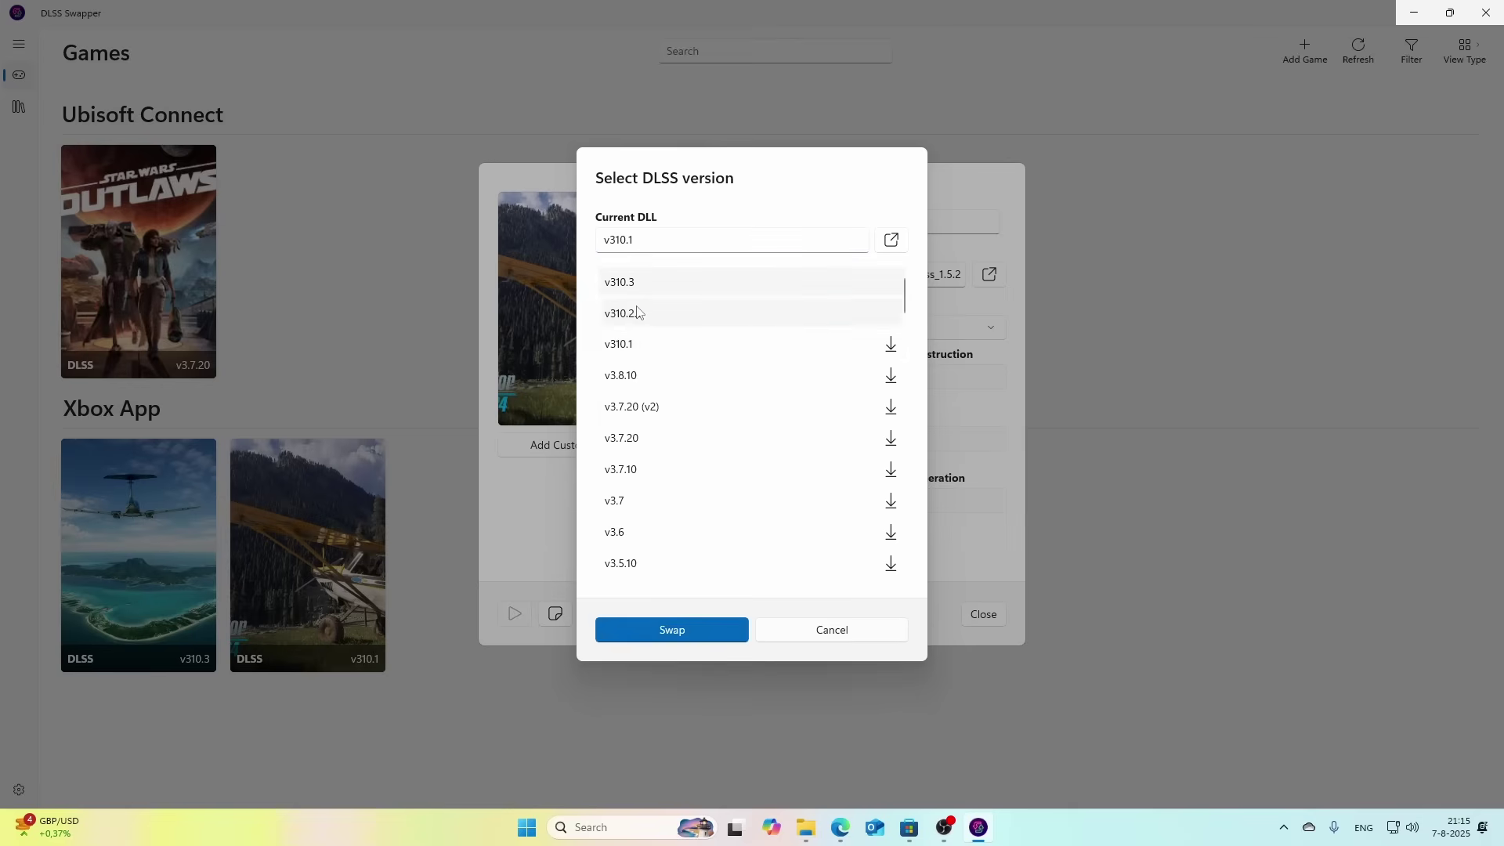
left_click(819, 633)
left_click(980, 616)
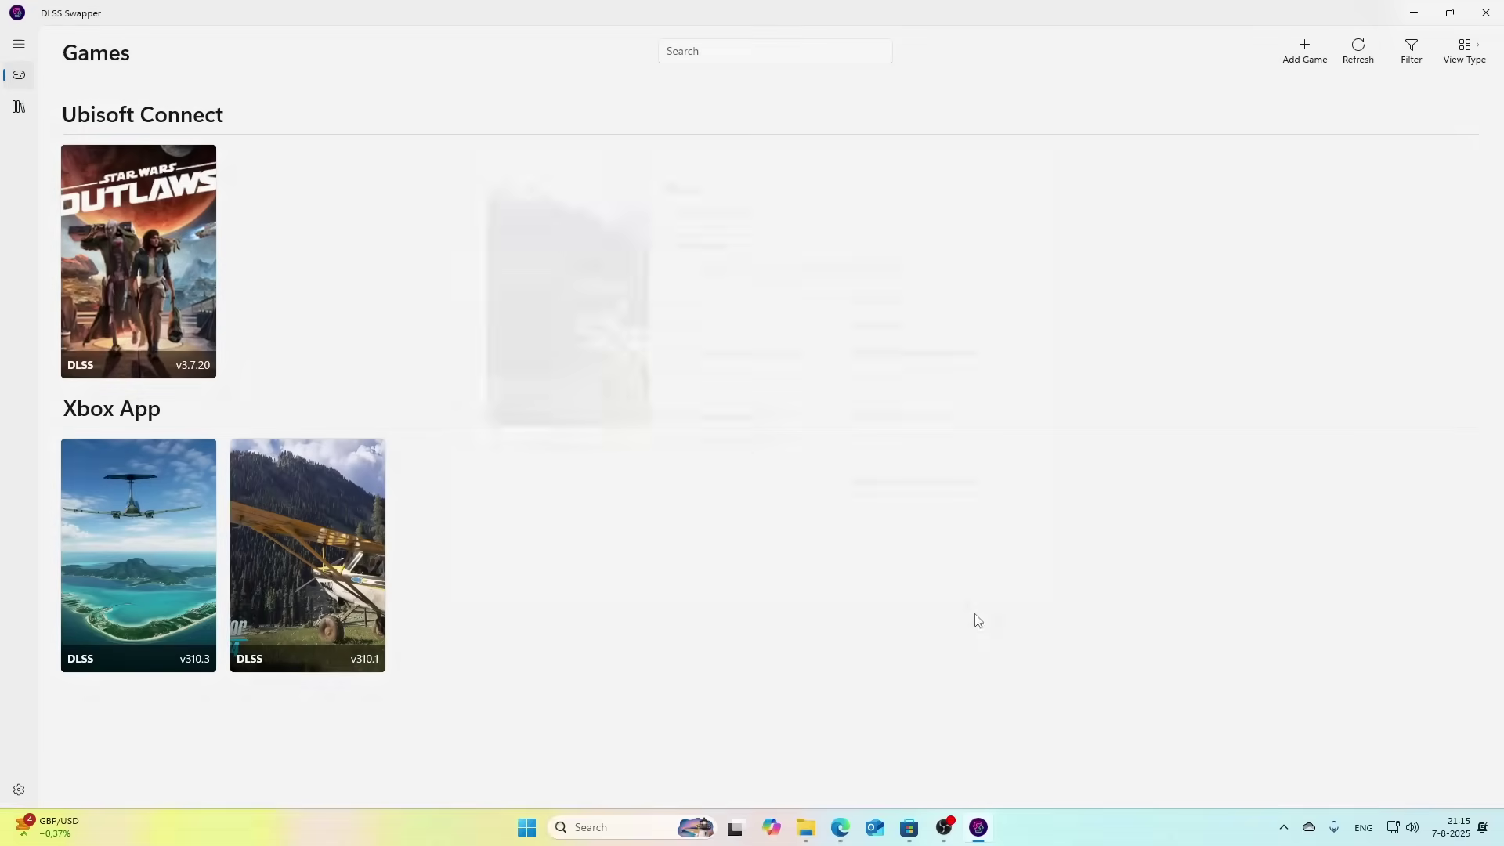
Step: Check which DLSS, DLSS Frame Generation and DLSS Ray Reconstruction versions are downloaded in the library
left_click(20, 109)
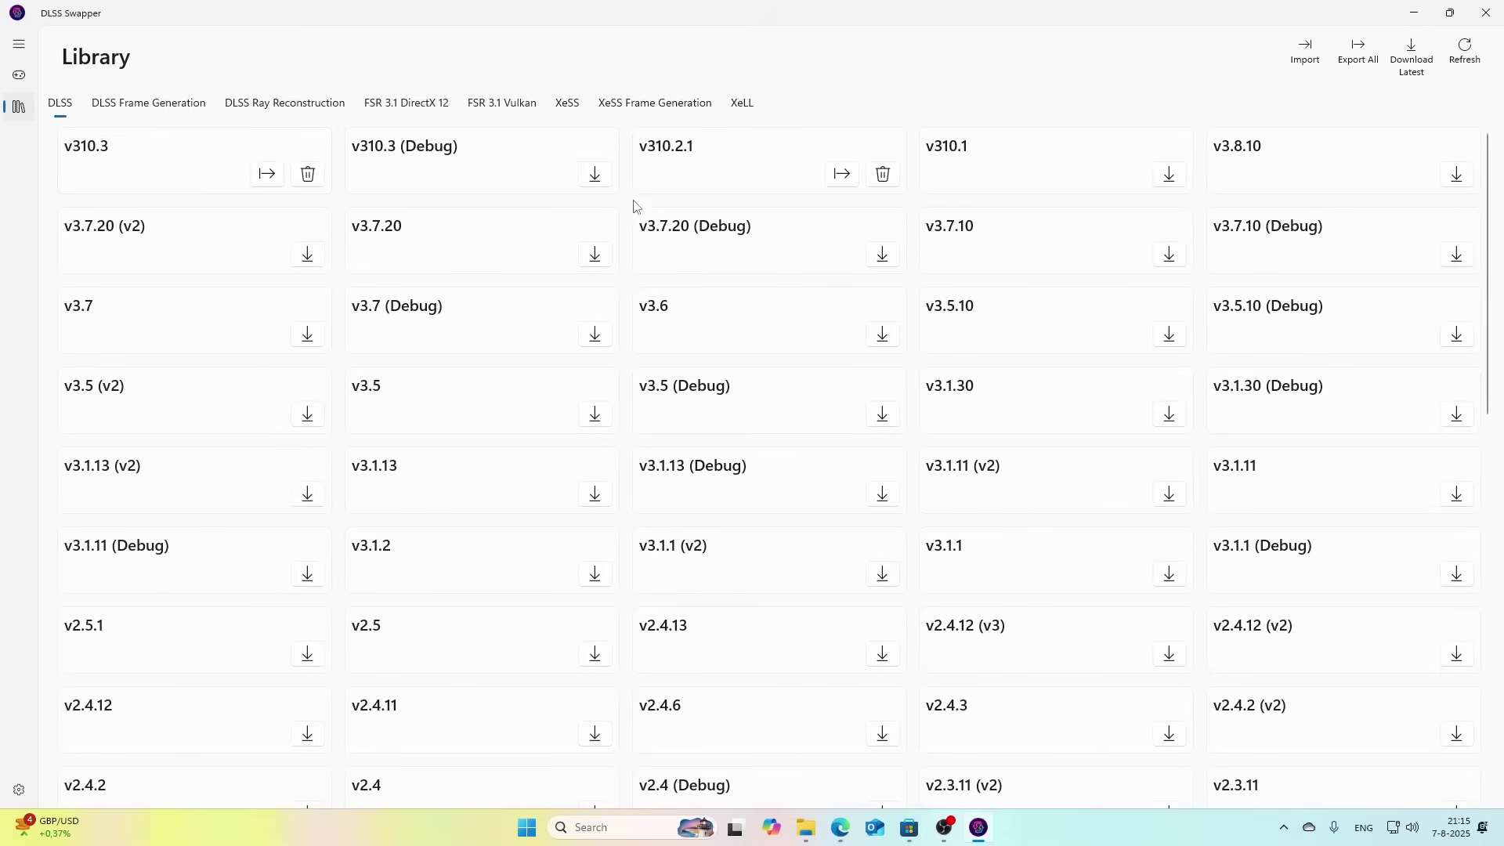
left_click(138, 107)
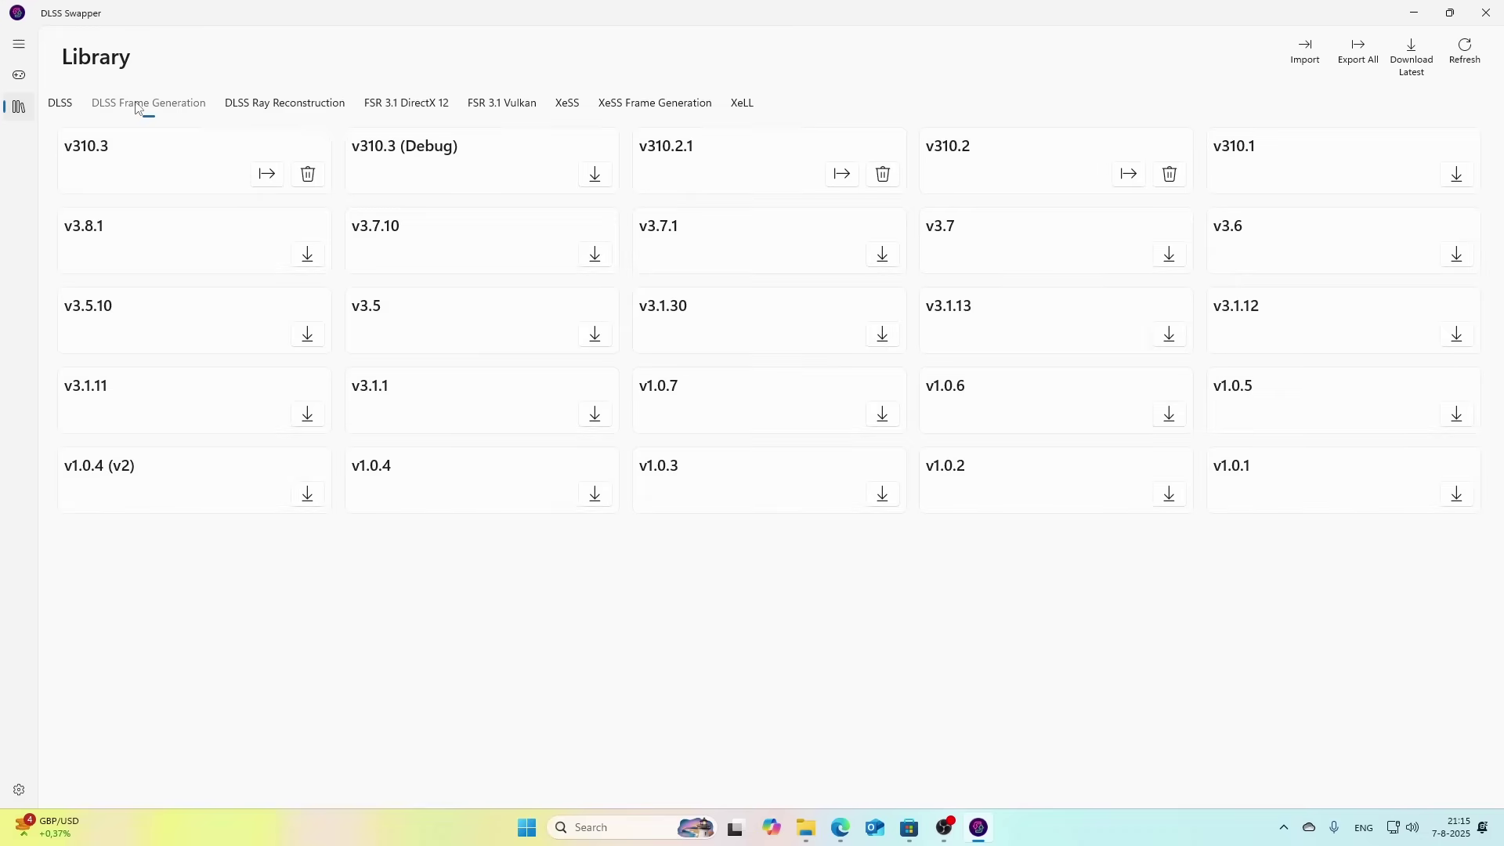
left_click(238, 109)
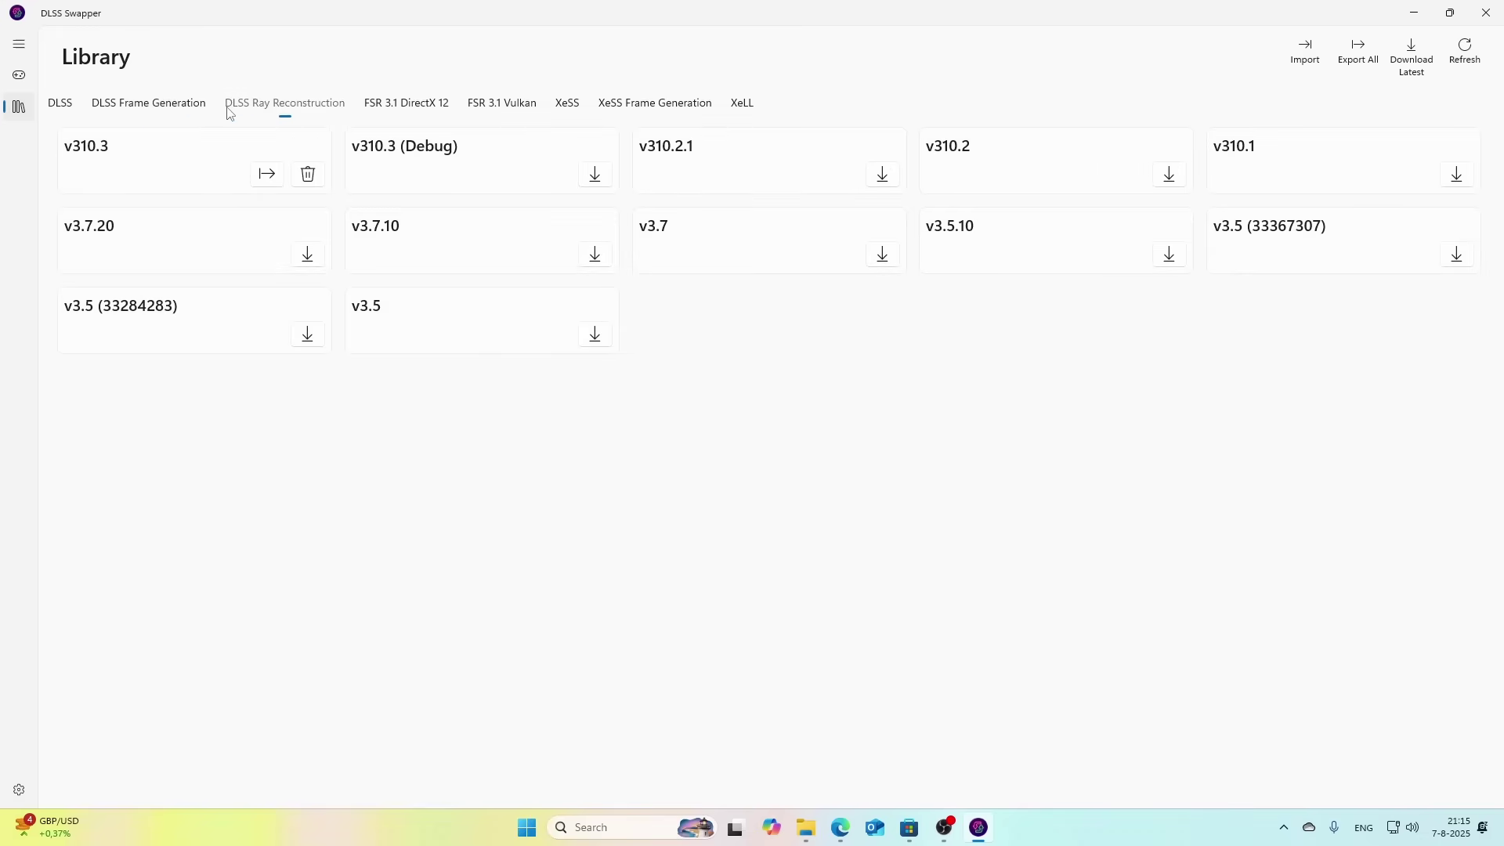
Step: Swap the DLSS version of Microsoft Flight Simulator 2024 to v310.3
left_click(20, 75)
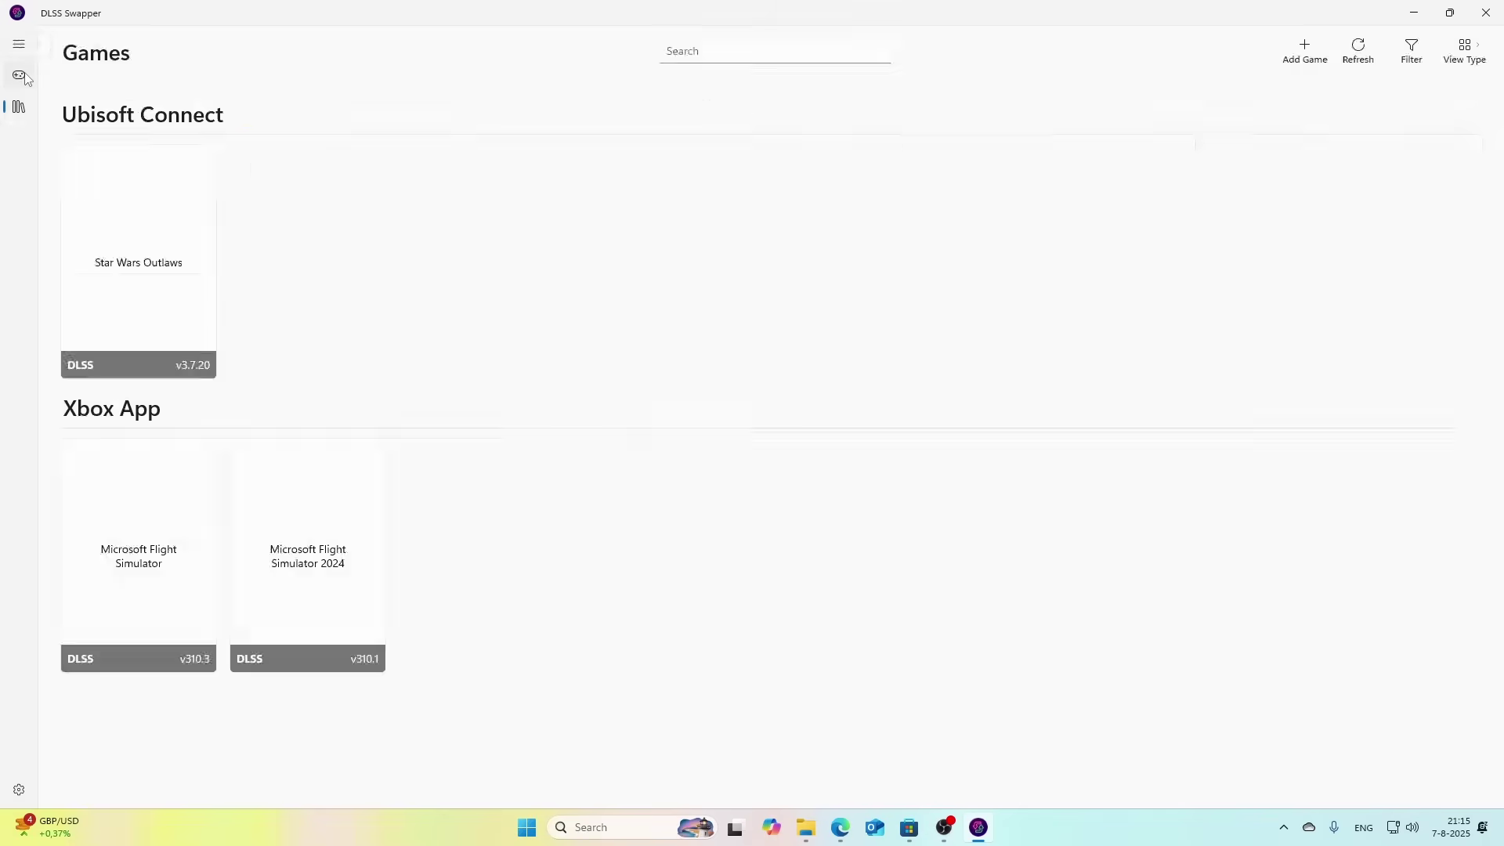
left_click(287, 605)
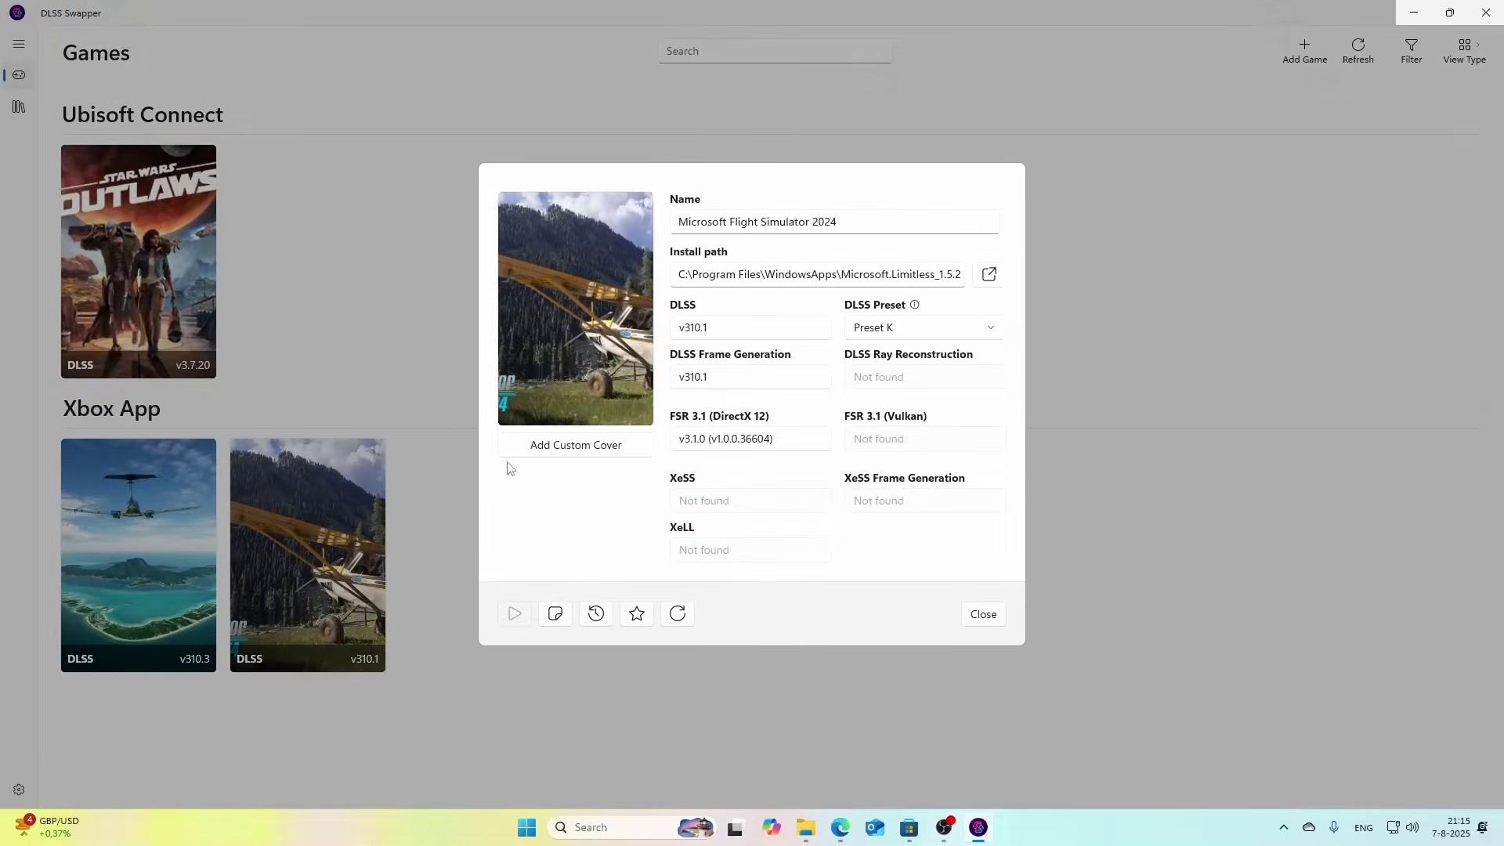
left_click(792, 330)
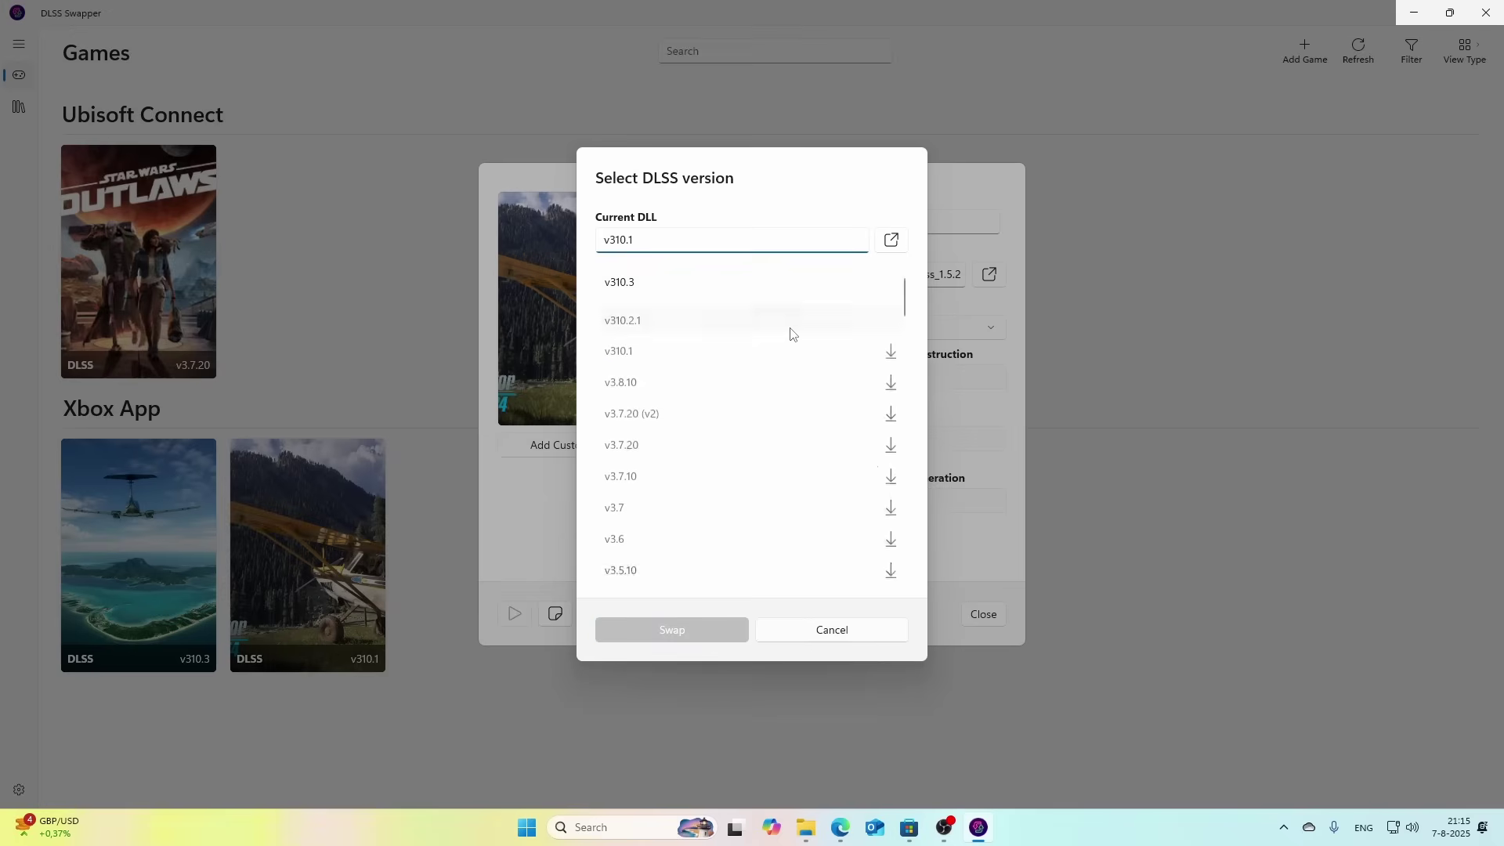
left_click(647, 282)
left_click(645, 624)
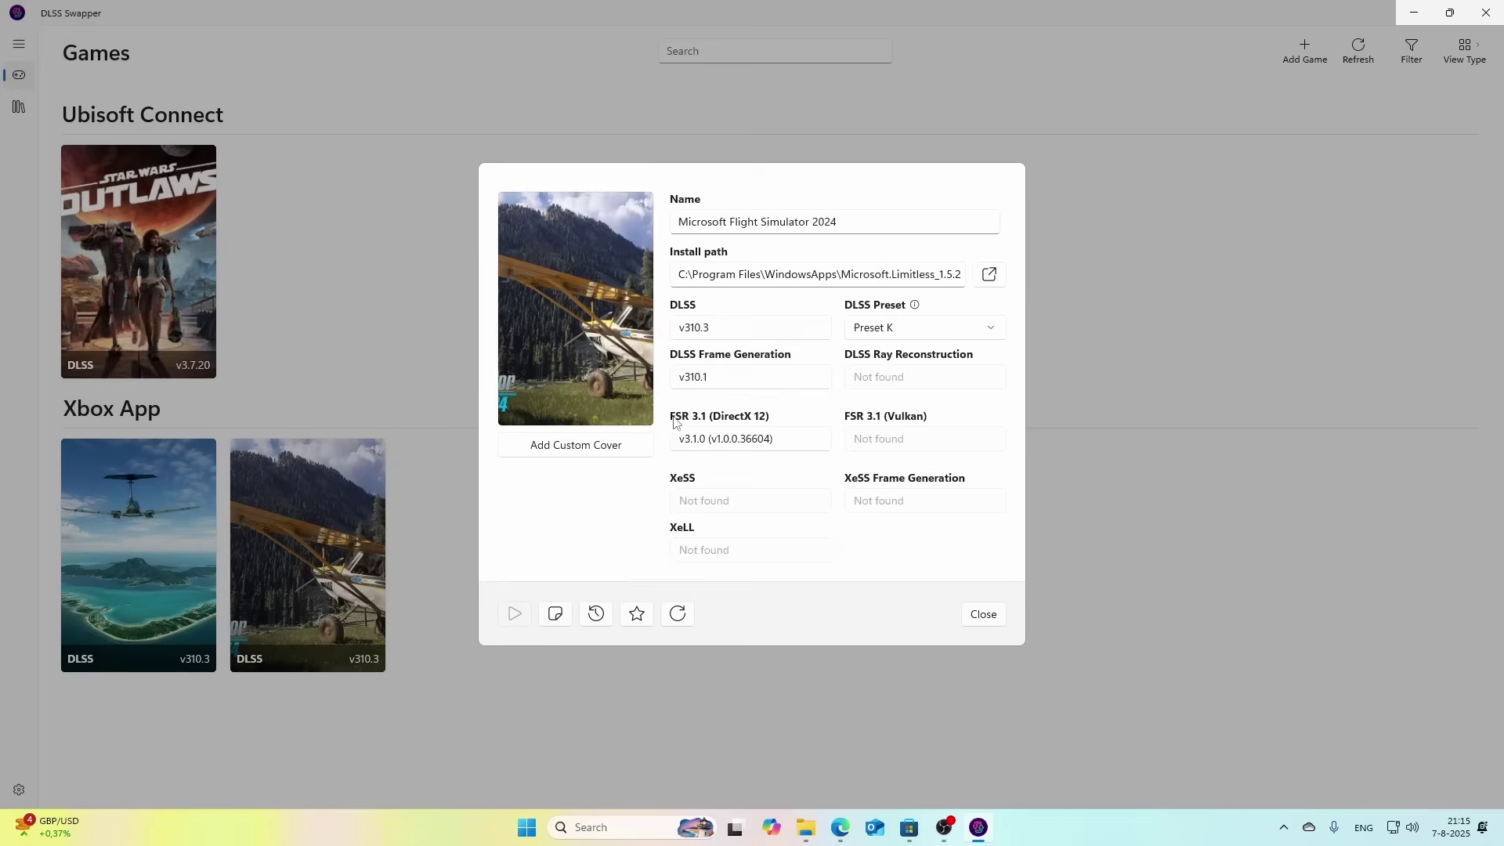
Step: Swap the game's DLSS Frame Generation version to v310.3
left_click(700, 375)
left_click(641, 284)
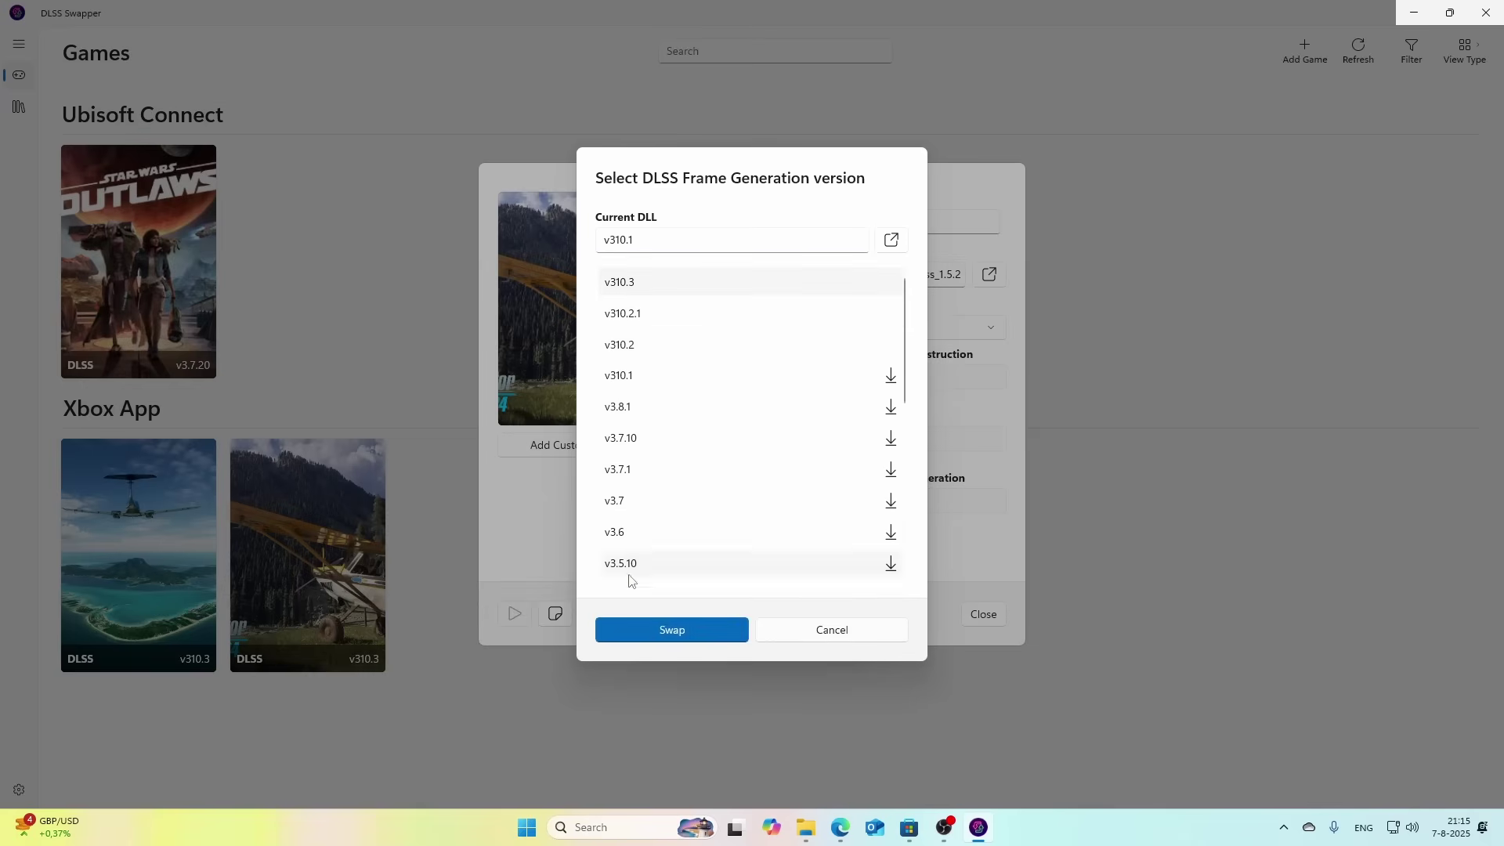
left_click(645, 632)
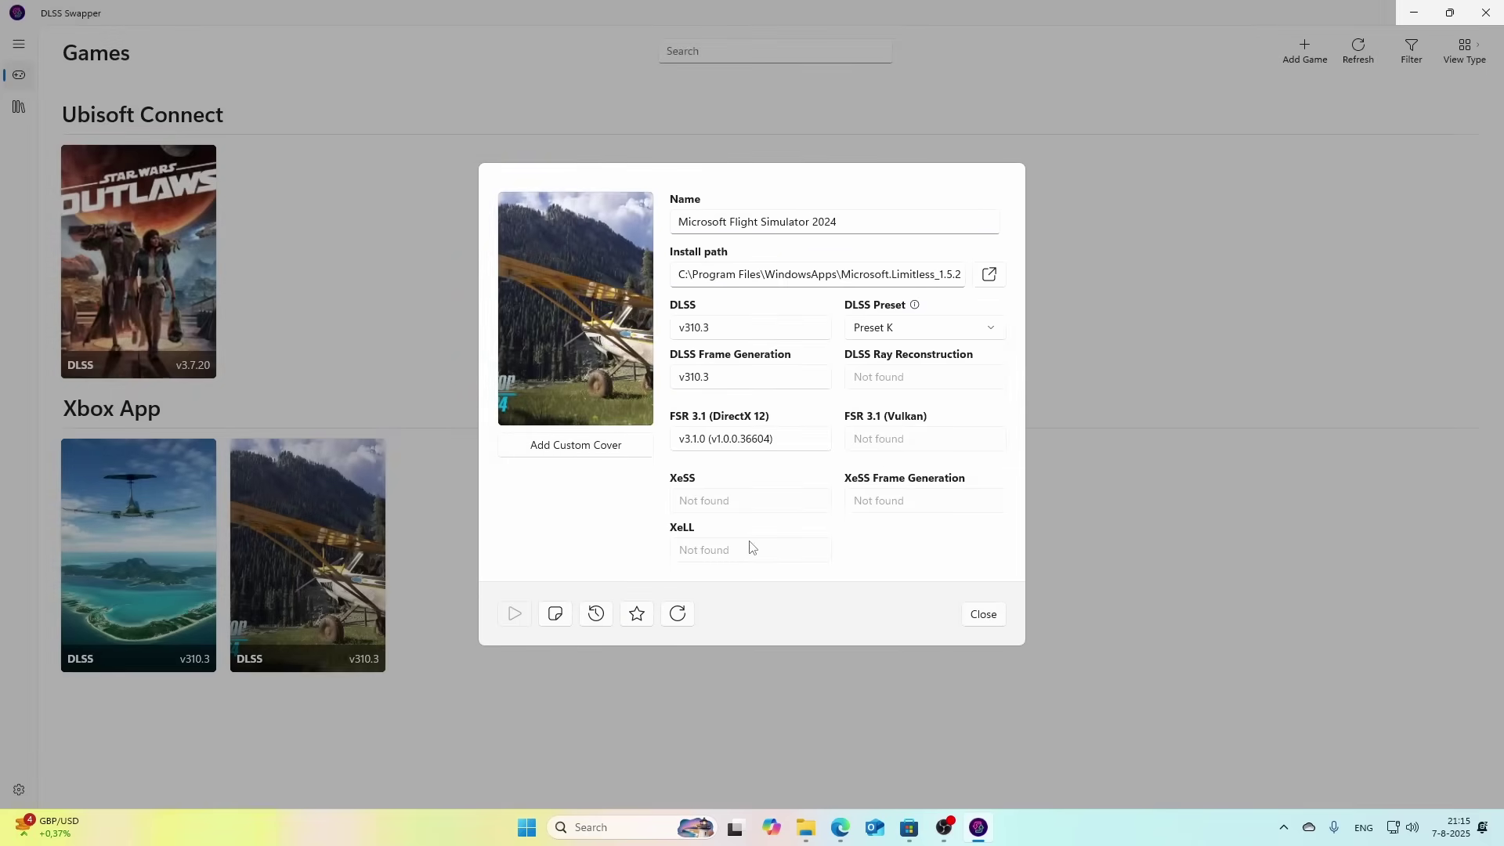
Step: Check the FSR 3.1 DirectX 12 versions offered for the game, then close its details without swapping
left_click(771, 444)
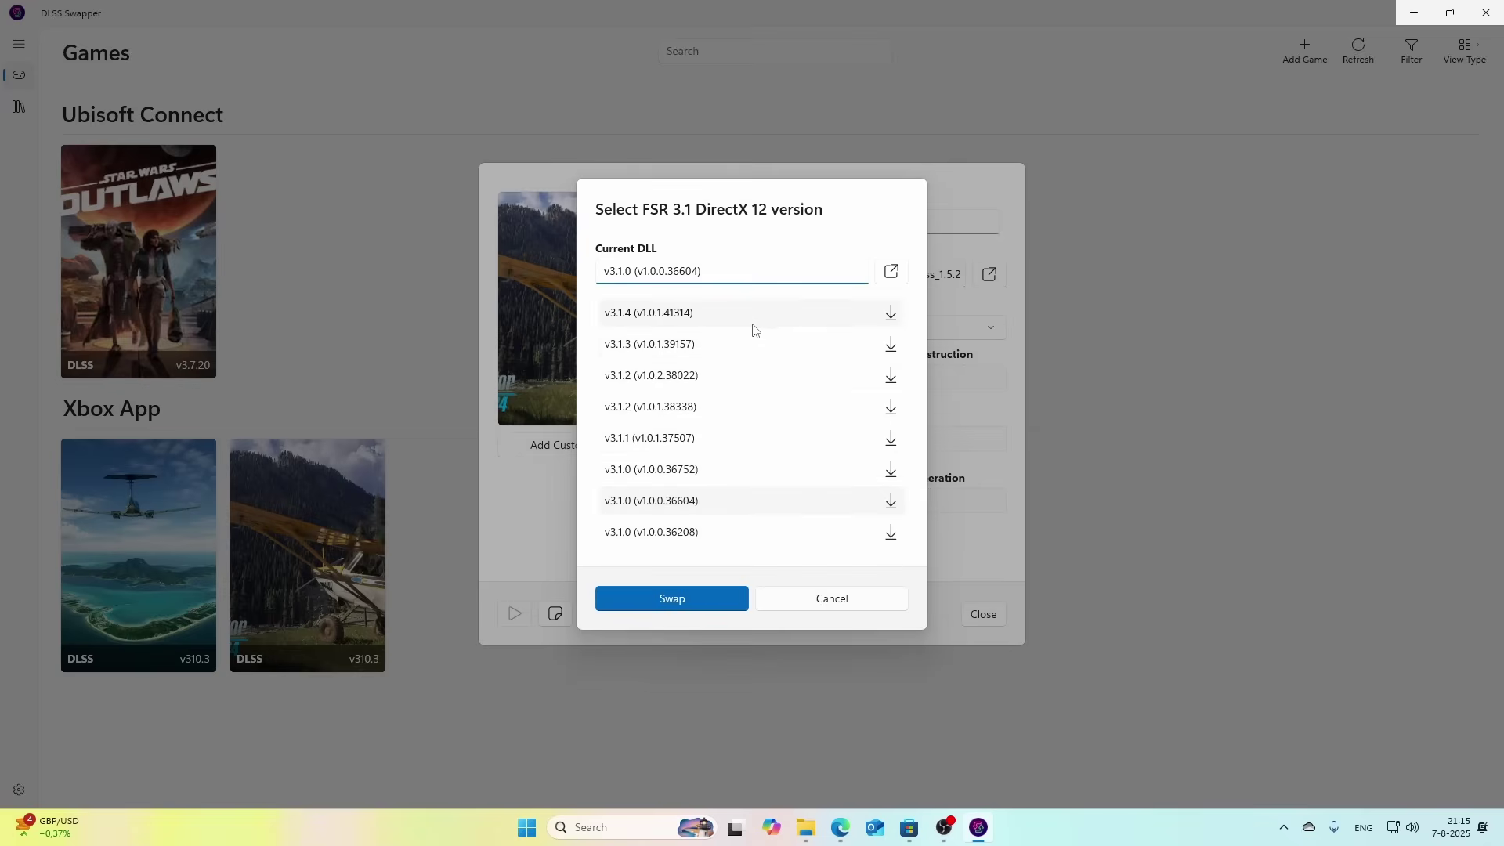
left_click(821, 601)
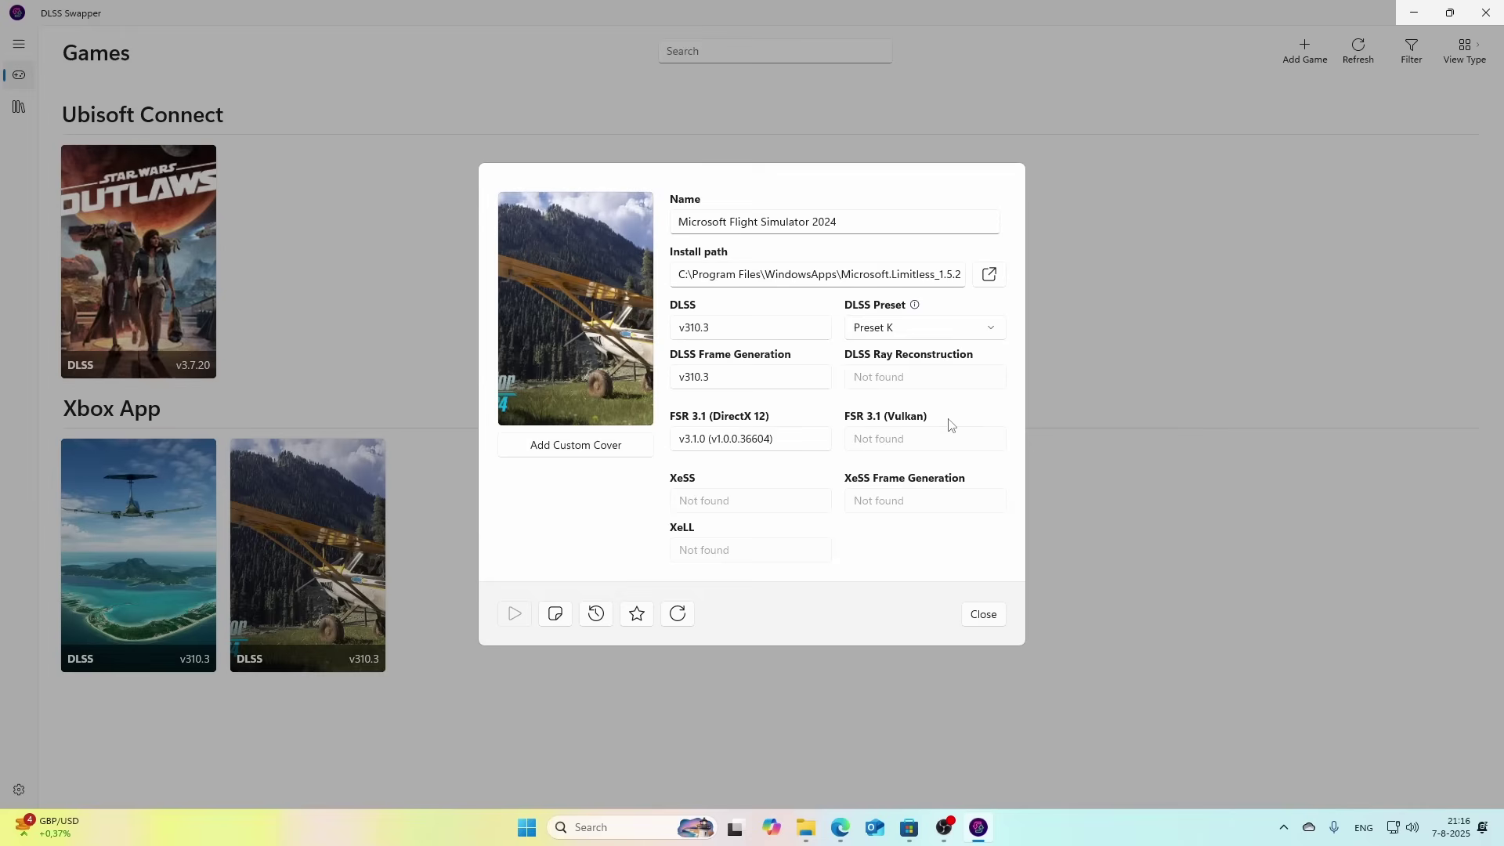
left_click(985, 615)
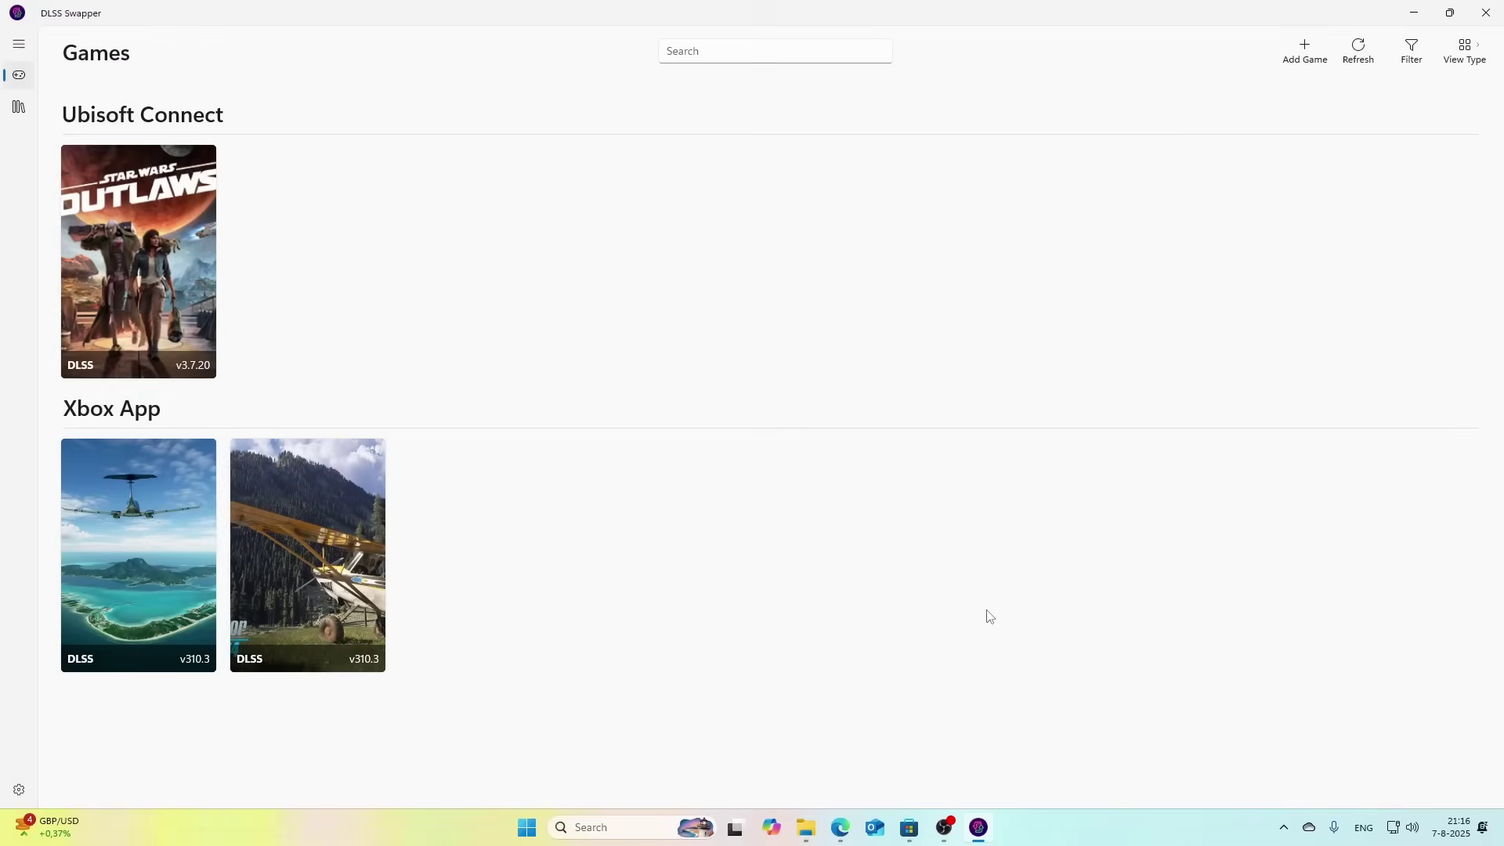
Step: Download FSR 3.1 DirectX 12 version v3.1.4 (v1.0.1.41314) to the library
left_click(19, 107)
left_click(409, 110)
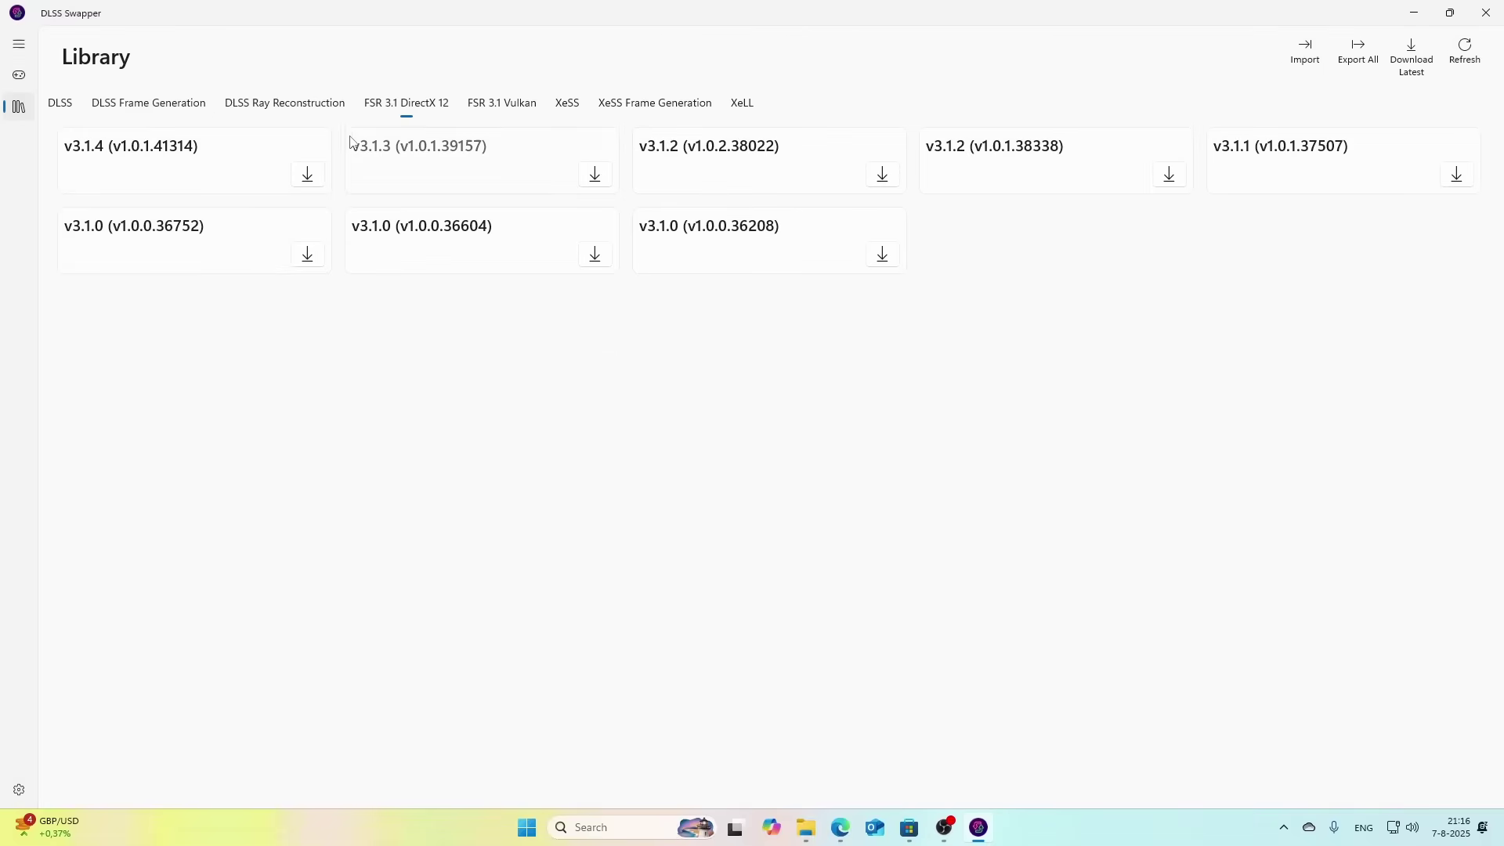
left_click(308, 177)
Step: Swap the FSR 3.1 DirectX 12 version of Microsoft Flight Simulator 2024 to v3.1.4 (v1.0.1.41314) and close its details
left_click(17, 80)
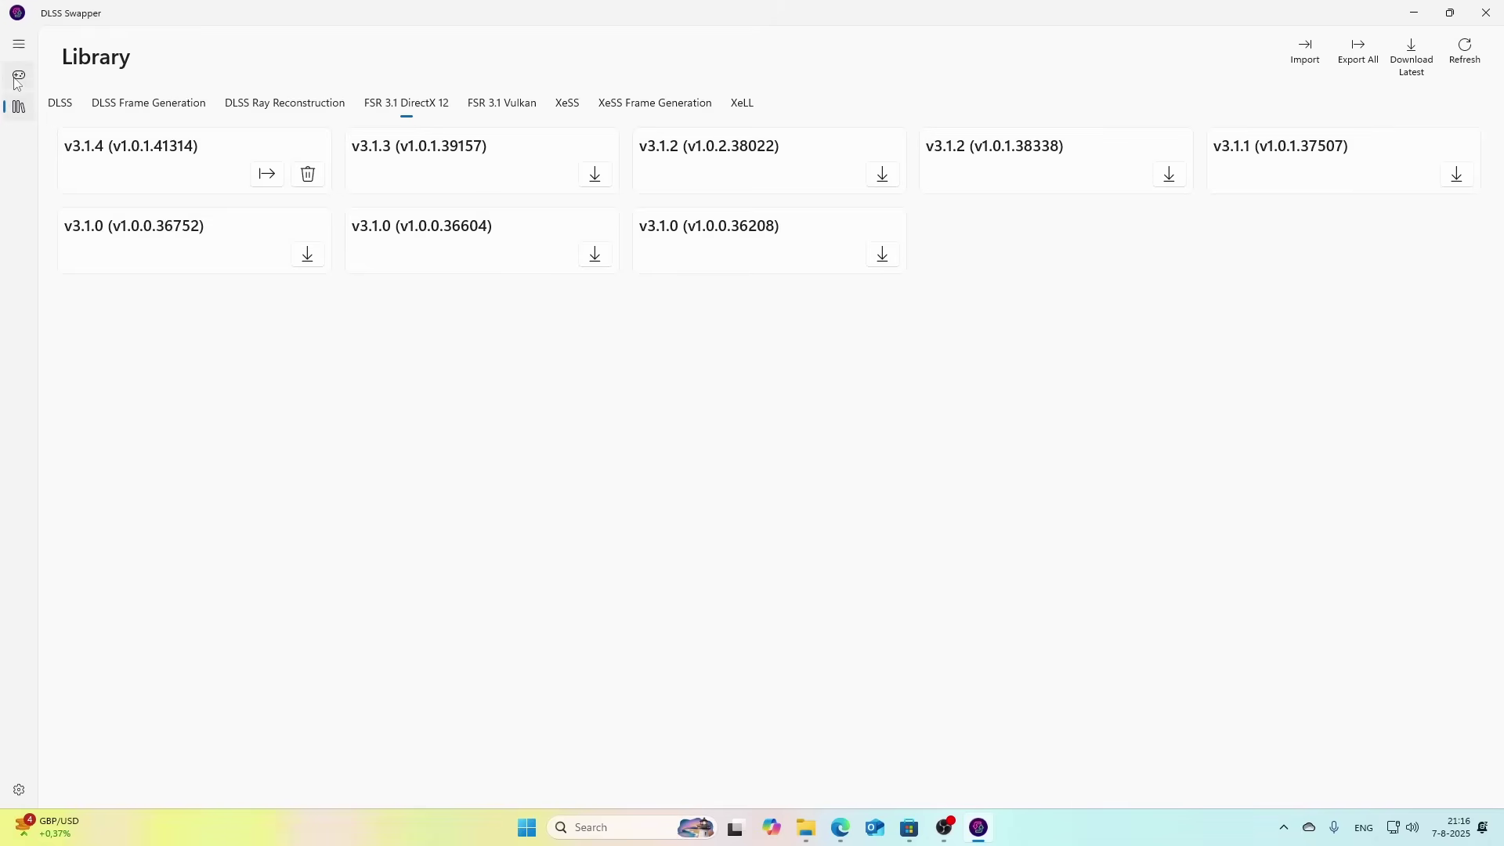
left_click(369, 621)
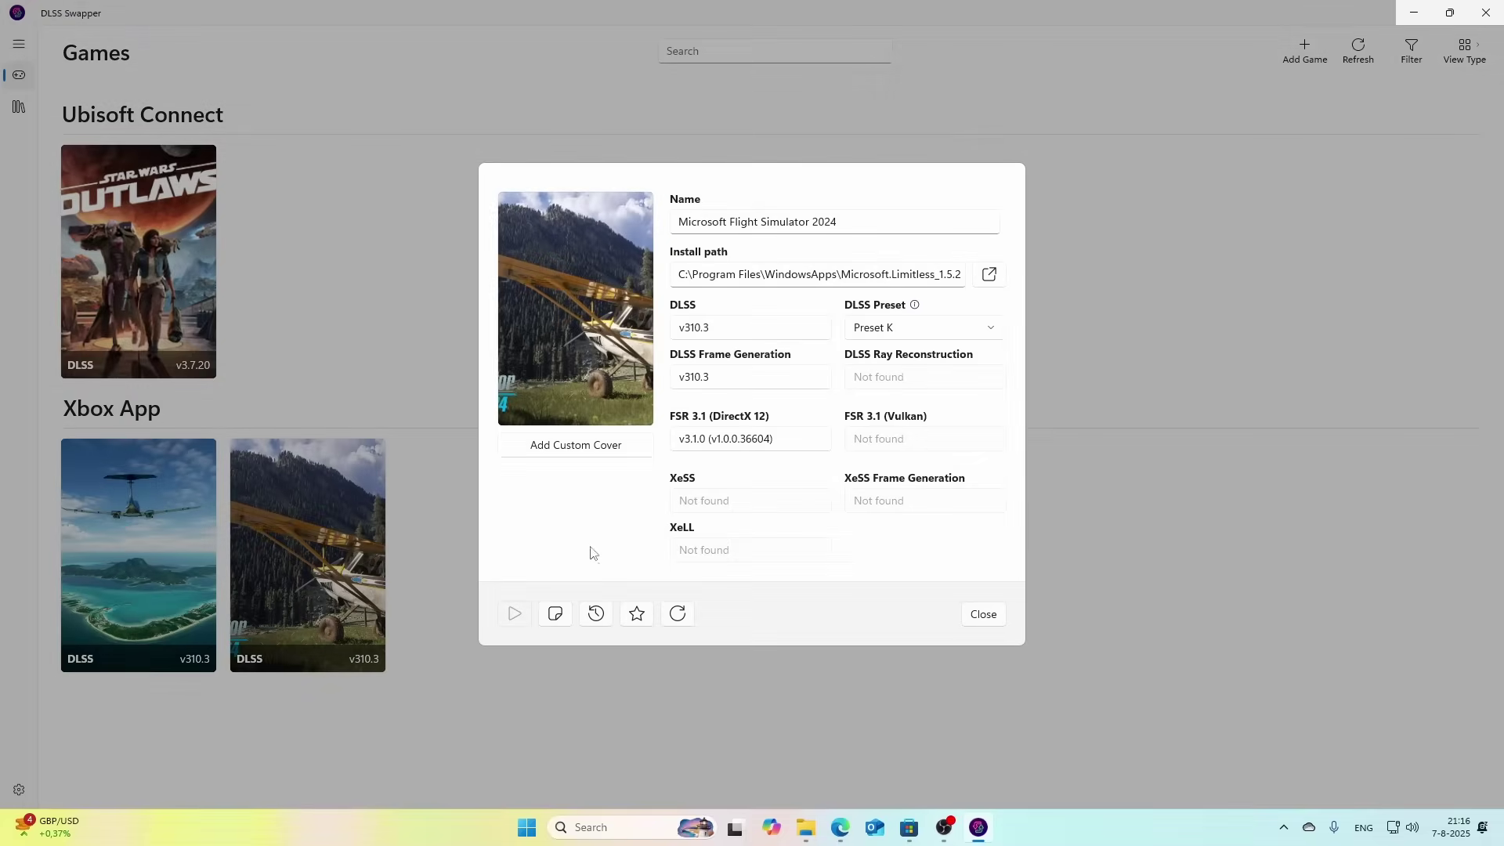
left_click(795, 439)
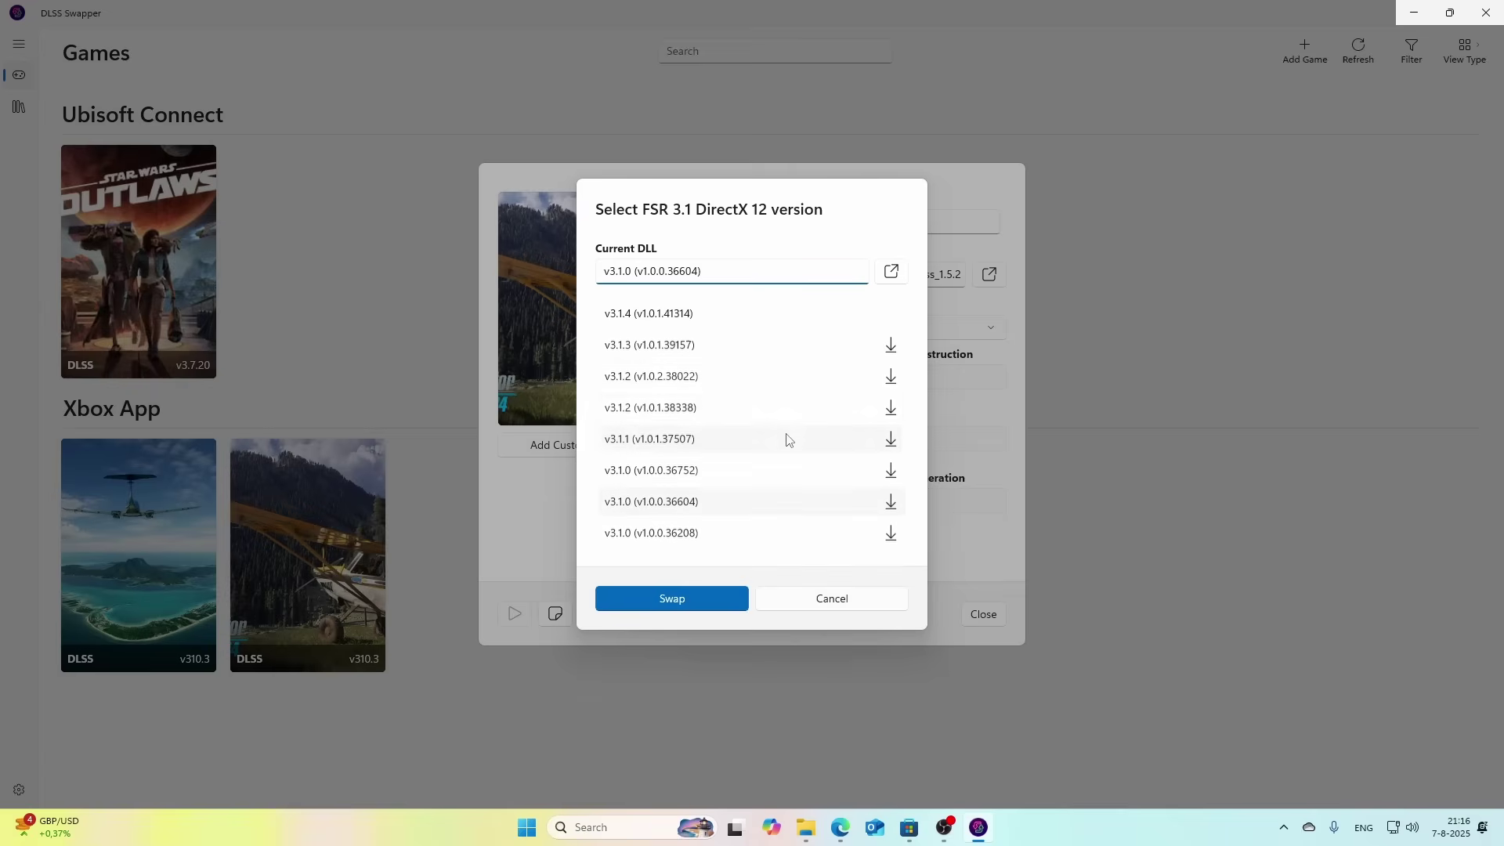
left_click(677, 312)
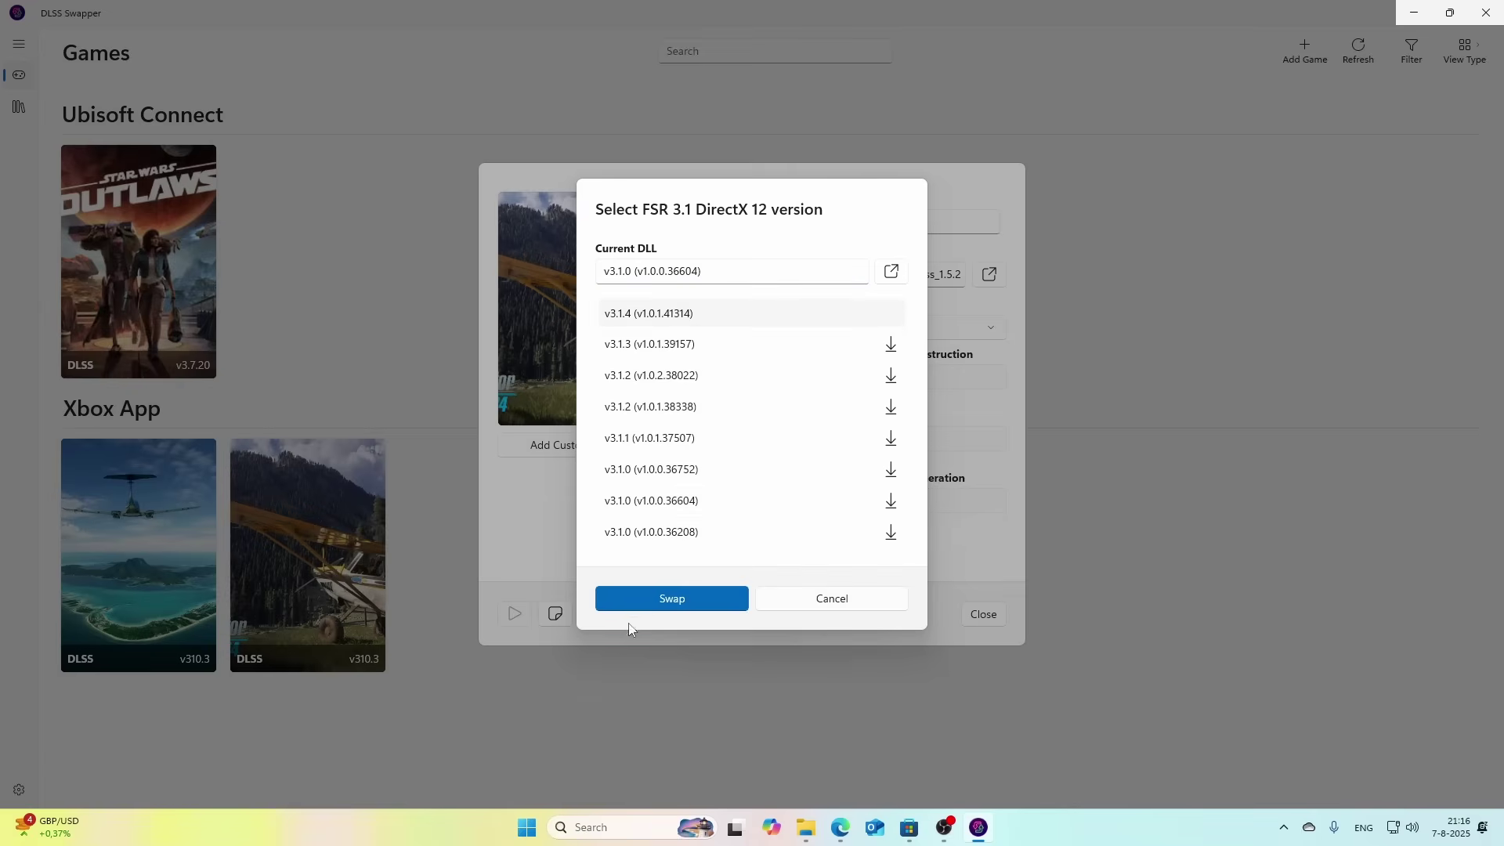
left_click(672, 599)
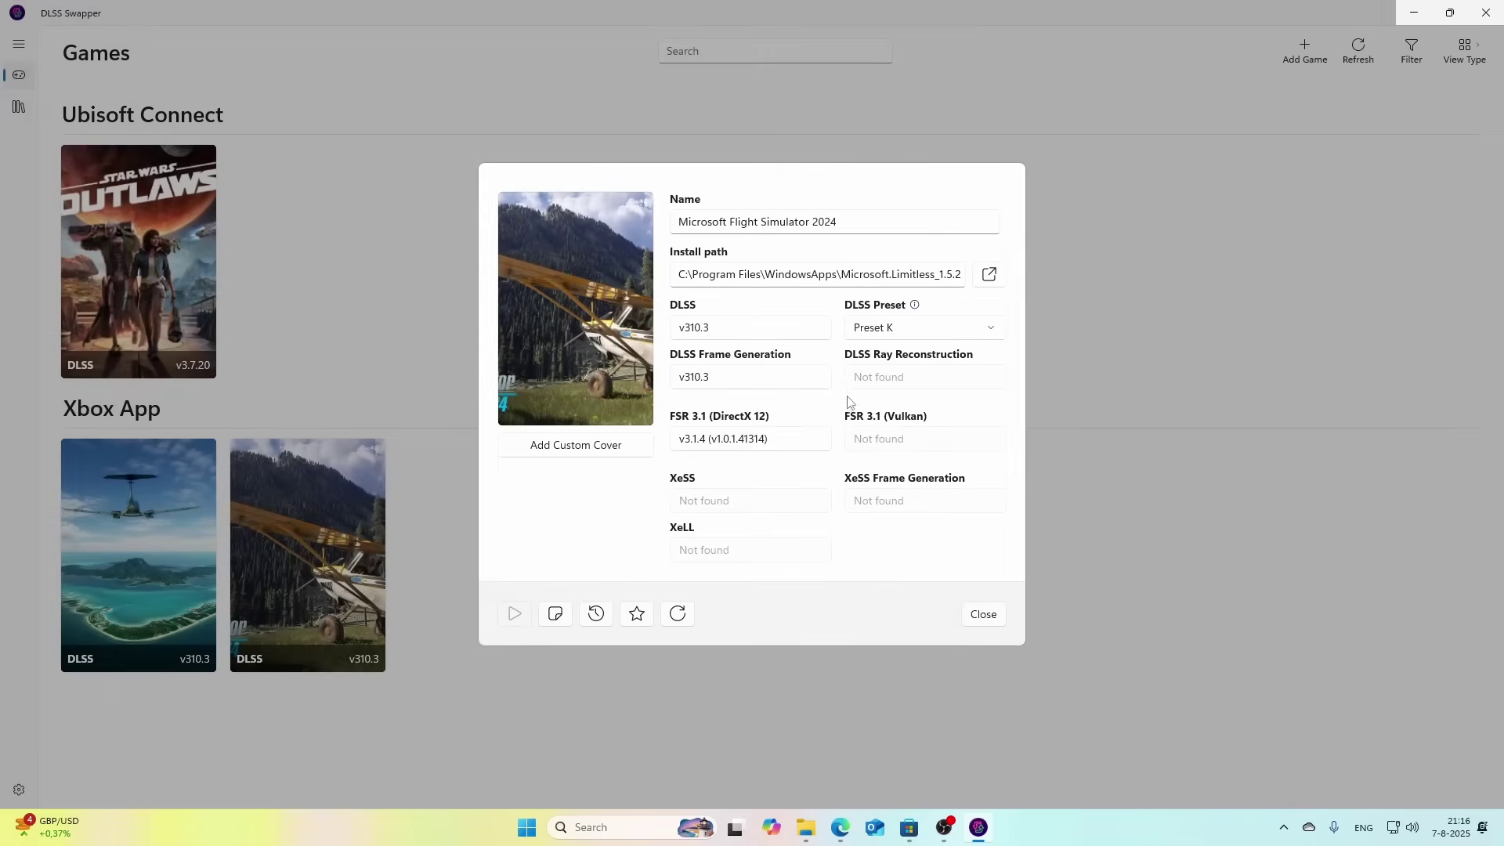
left_click(984, 615)
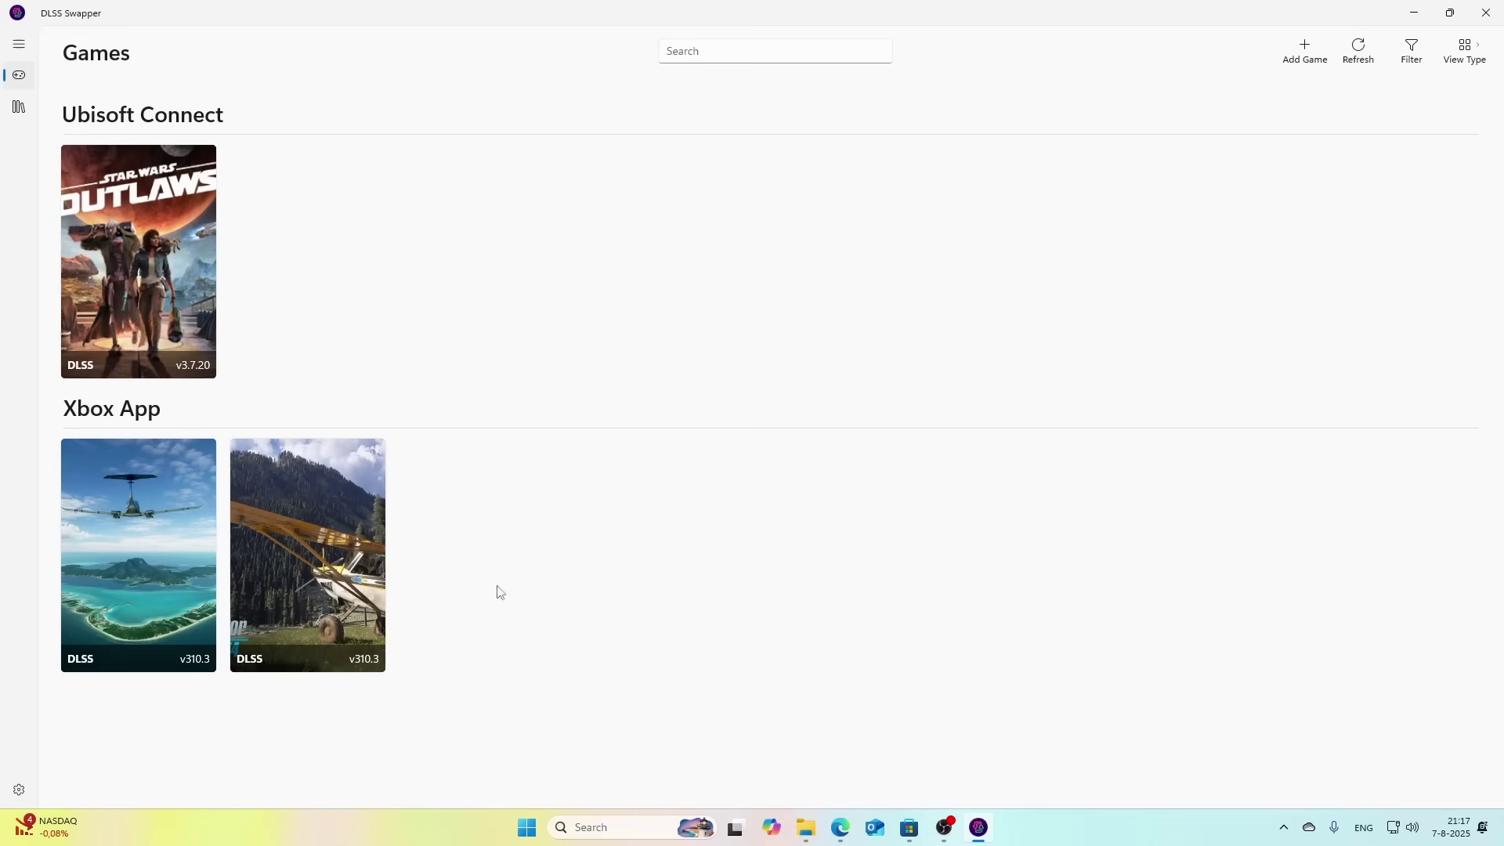
Step: Launch the NVIDIA App
left_click(527, 828)
type("nv")
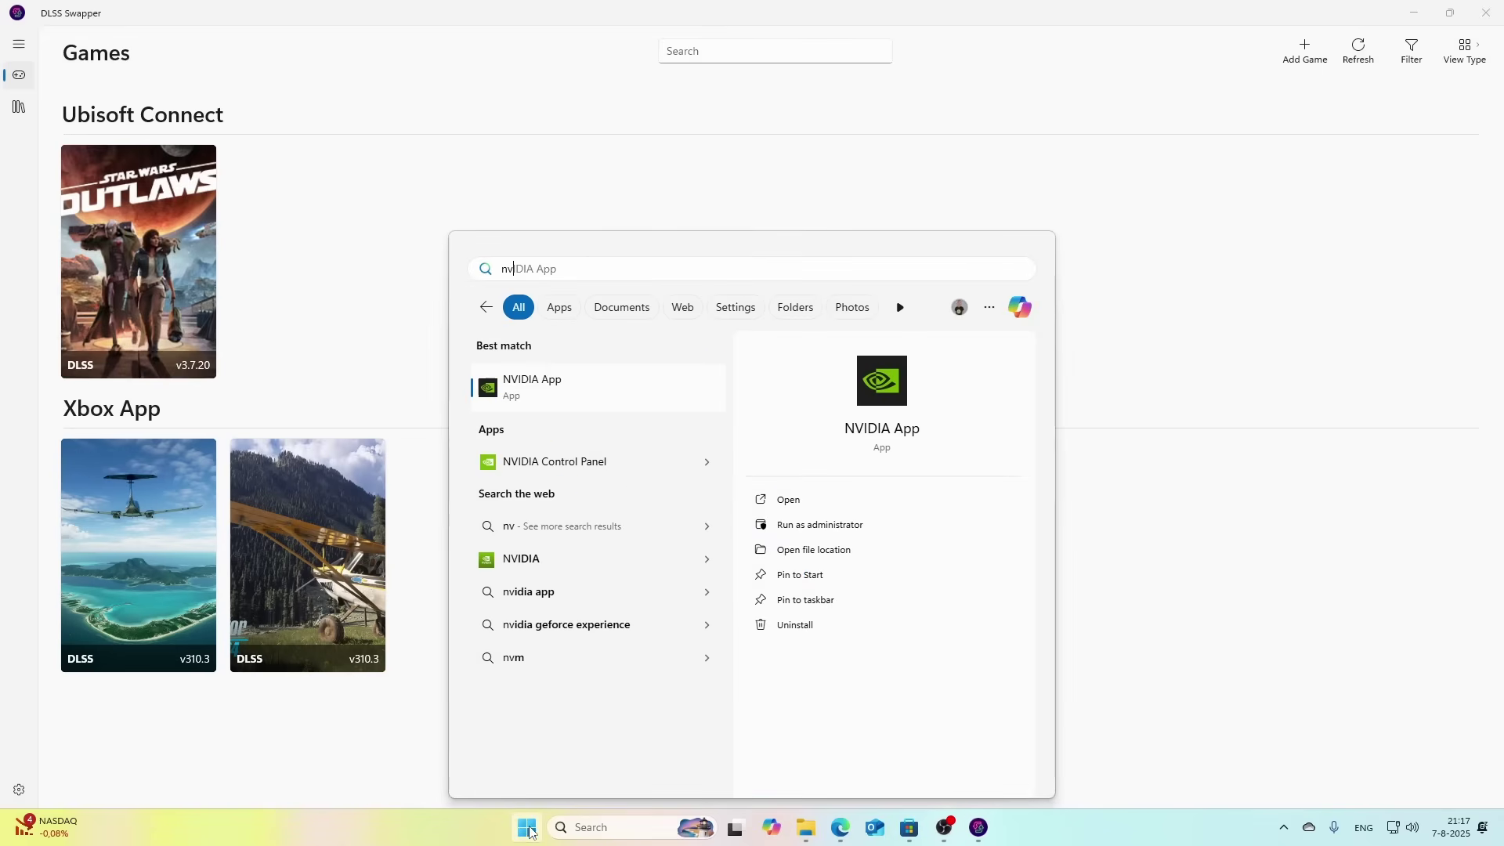
key("Return")
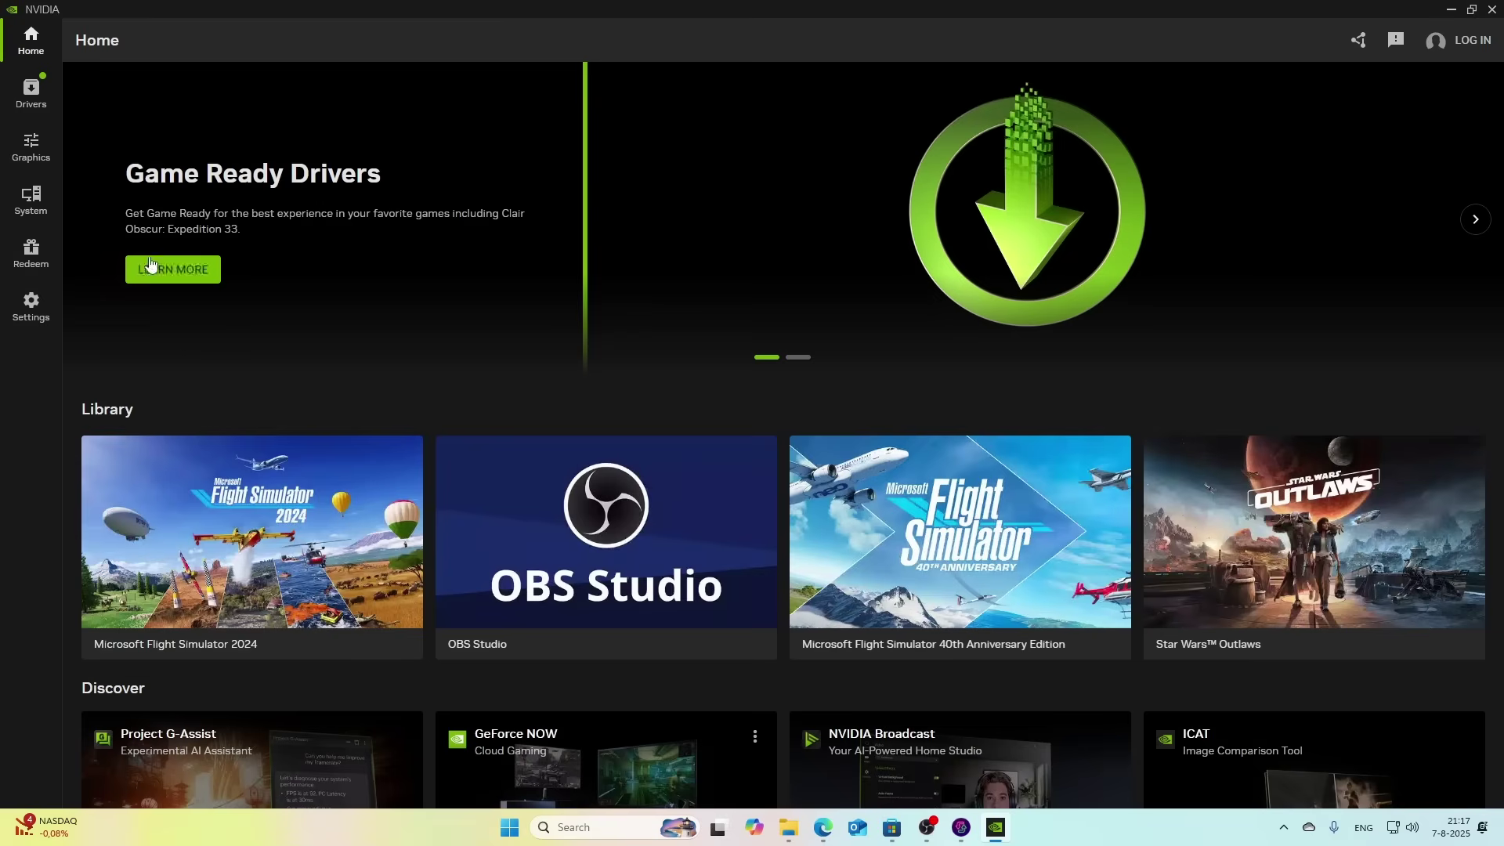
Step: Check the graphics program settings for Microsoft Flight Simulator 2024, then close the NVIDIA App
left_click(32, 148)
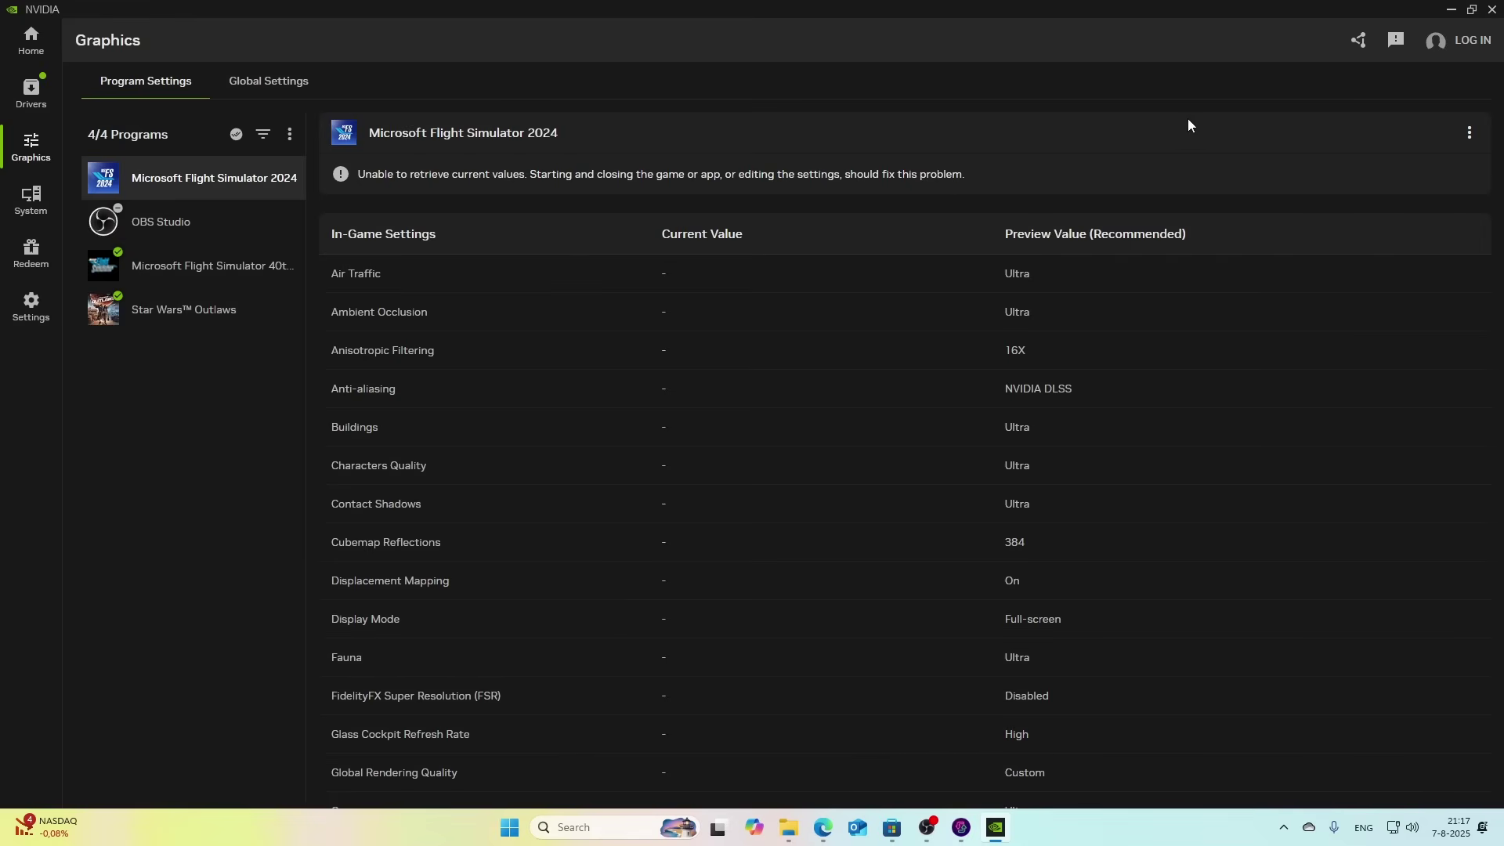
left_click(1492, 9)
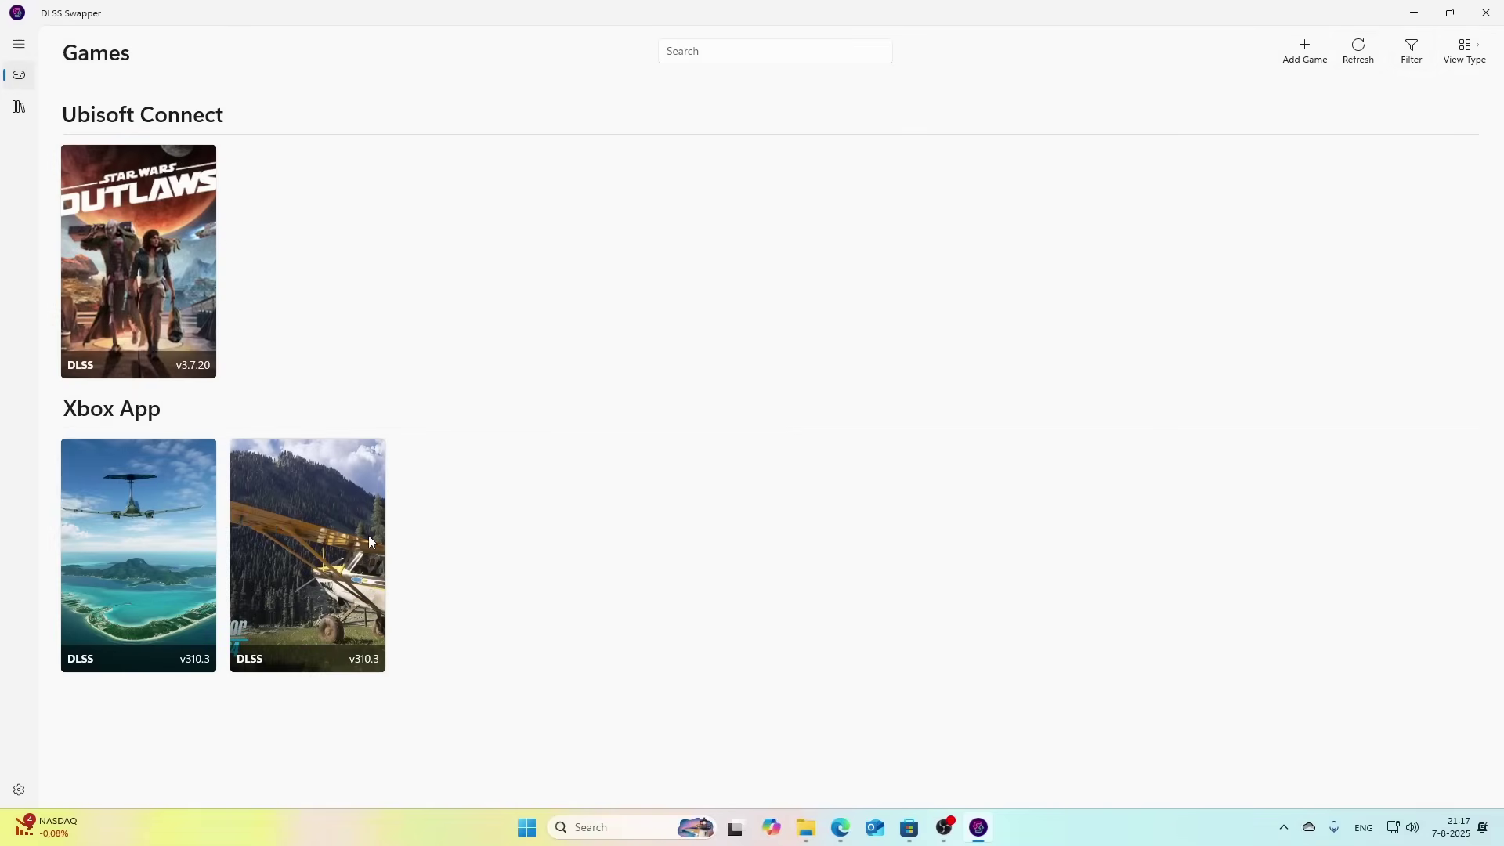
Step: Launch Microsoft Flight Simulator 2024 and start it from the title screen
key("super")
type("fligh")
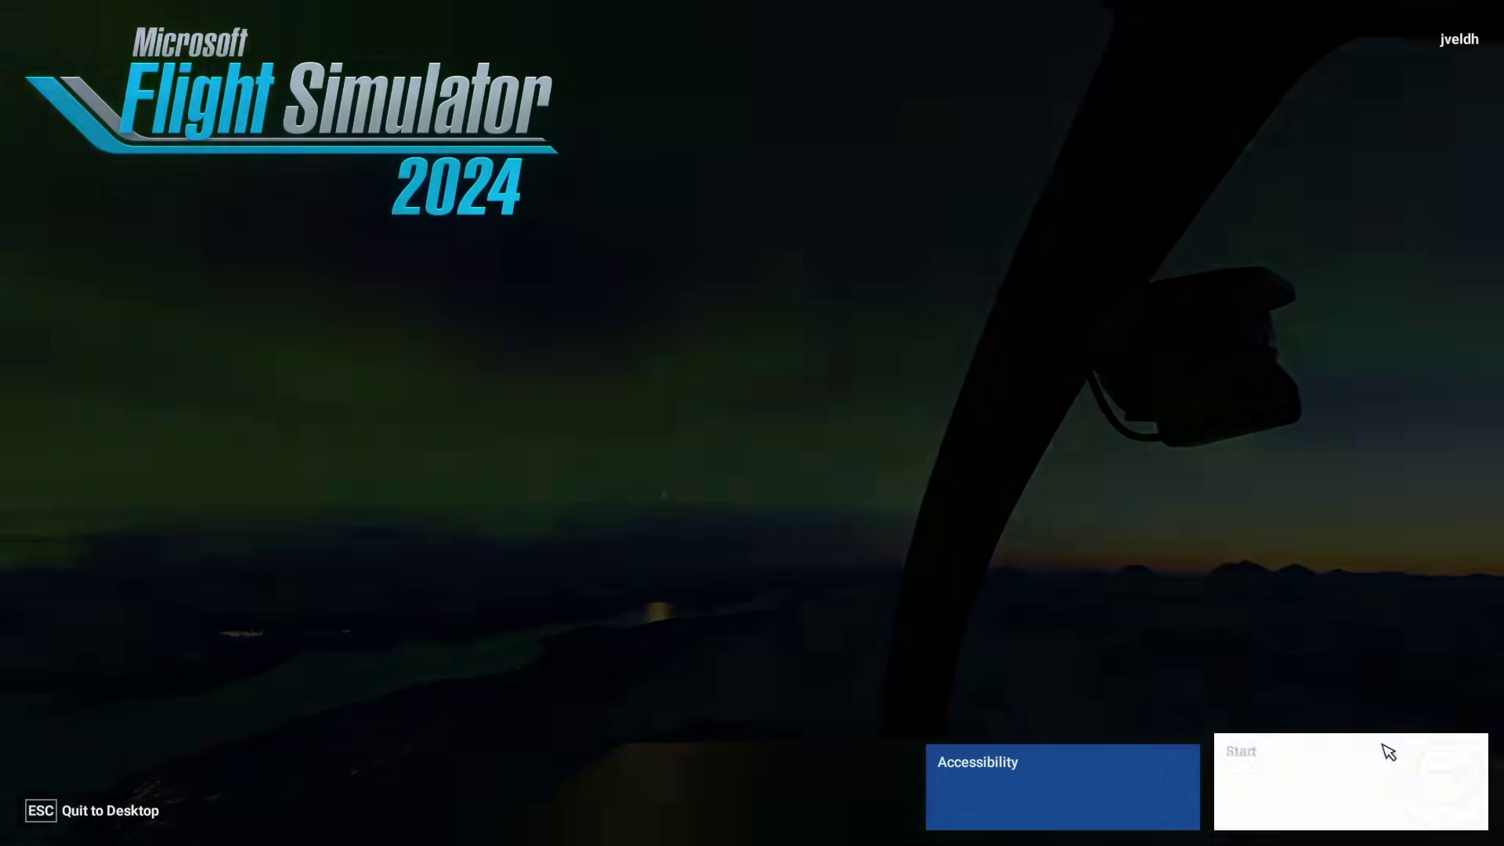
left_click(1387, 753)
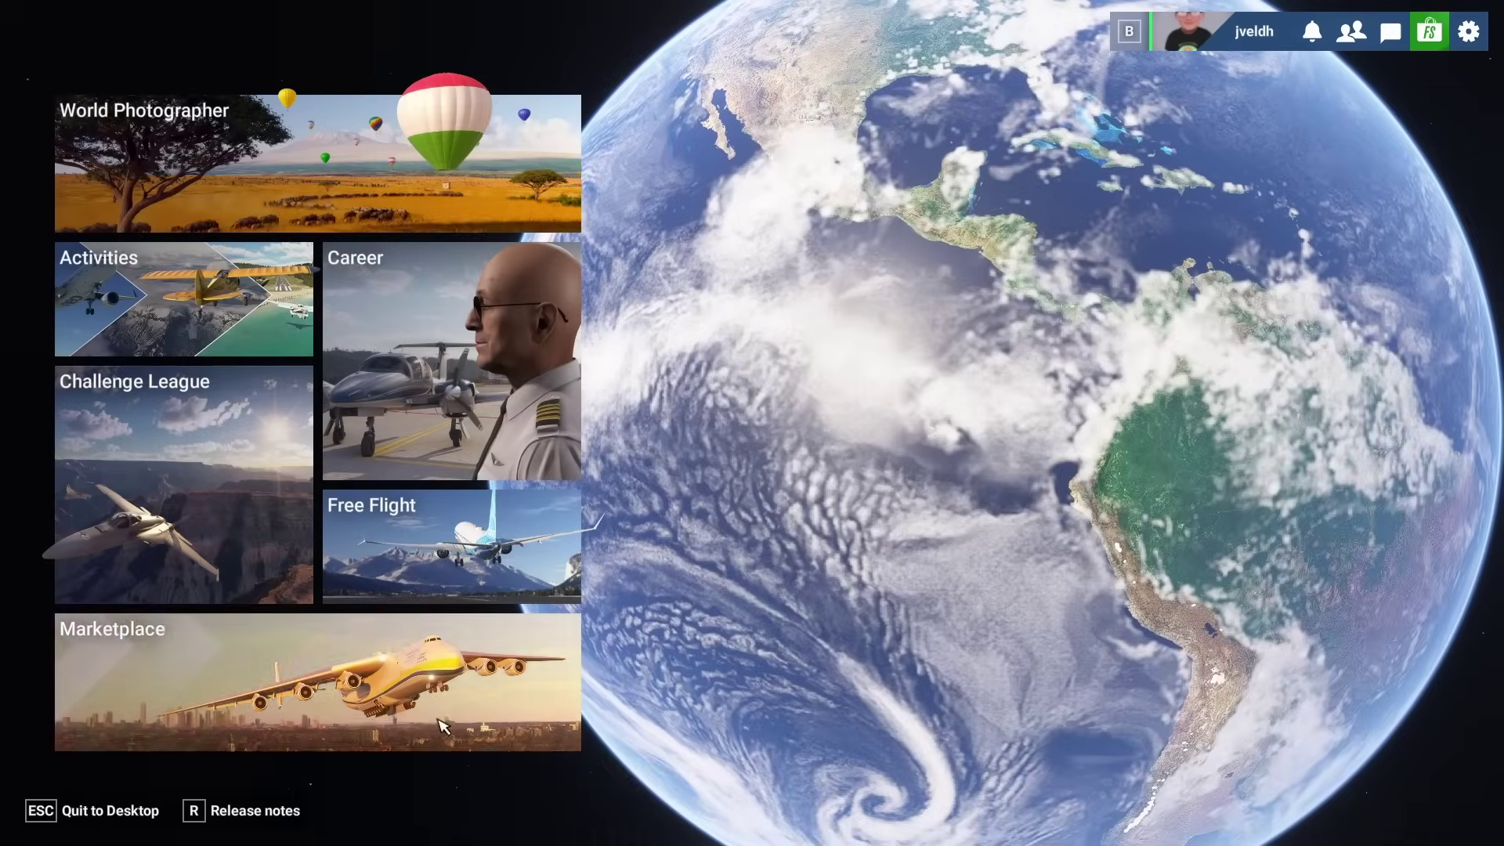
Step: Read the simulator's release notes, then view the Advanced Options in the General settings without changing anything
left_click(251, 815)
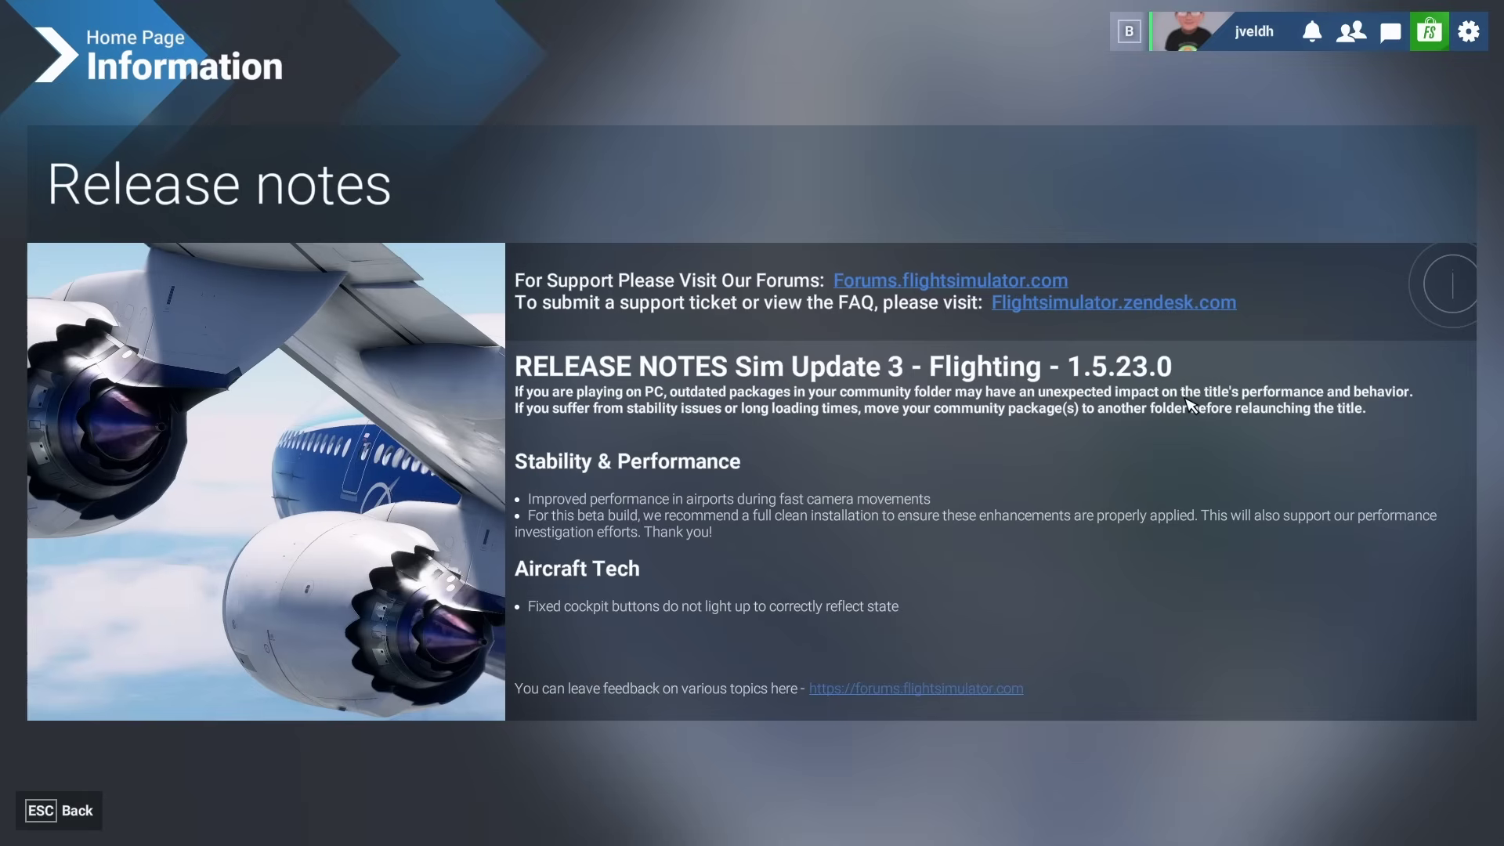
left_click(59, 811)
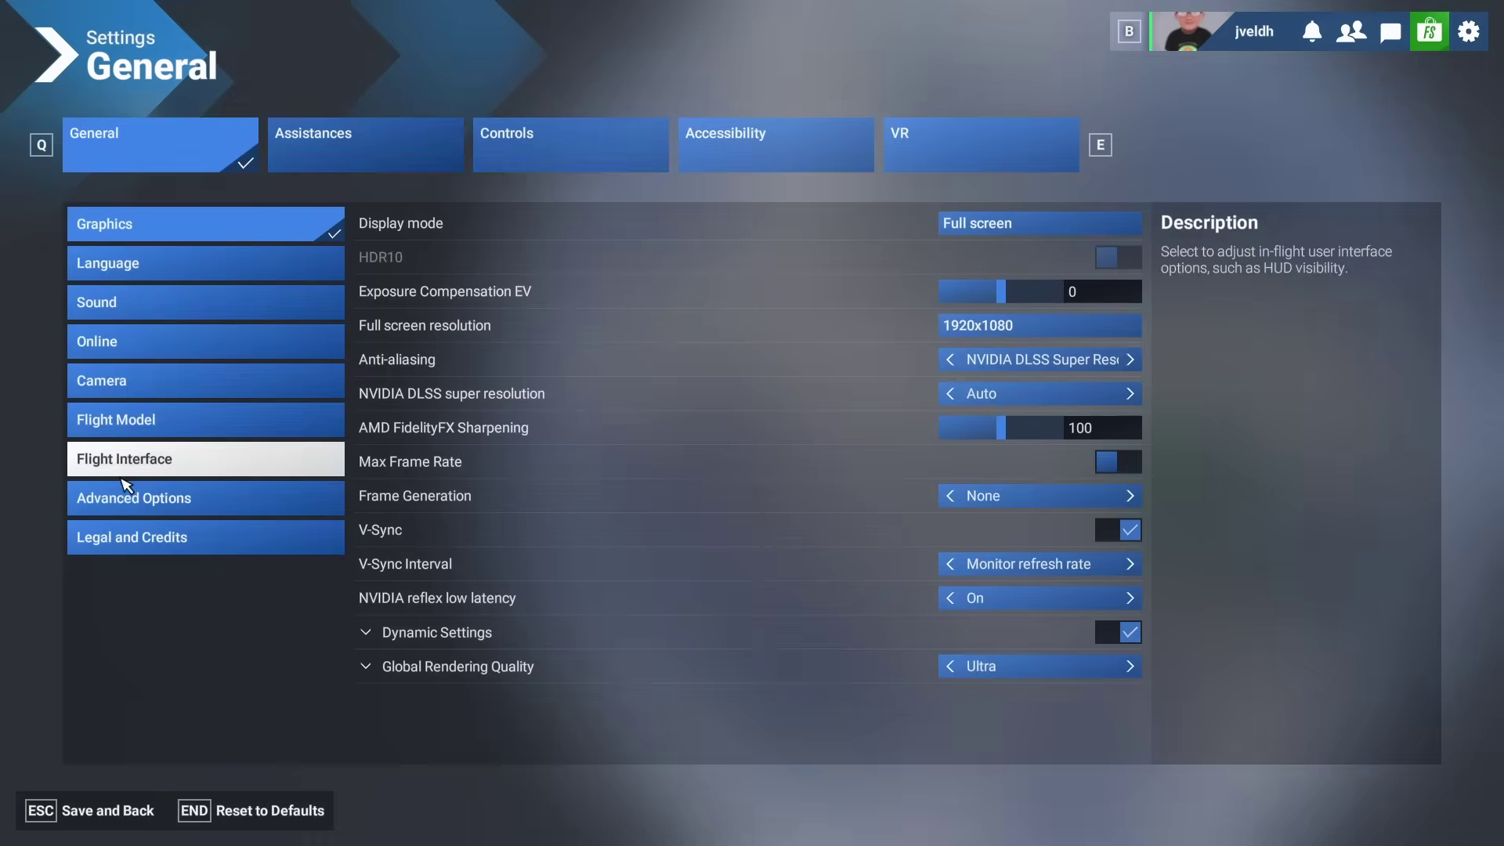
left_click(125, 511)
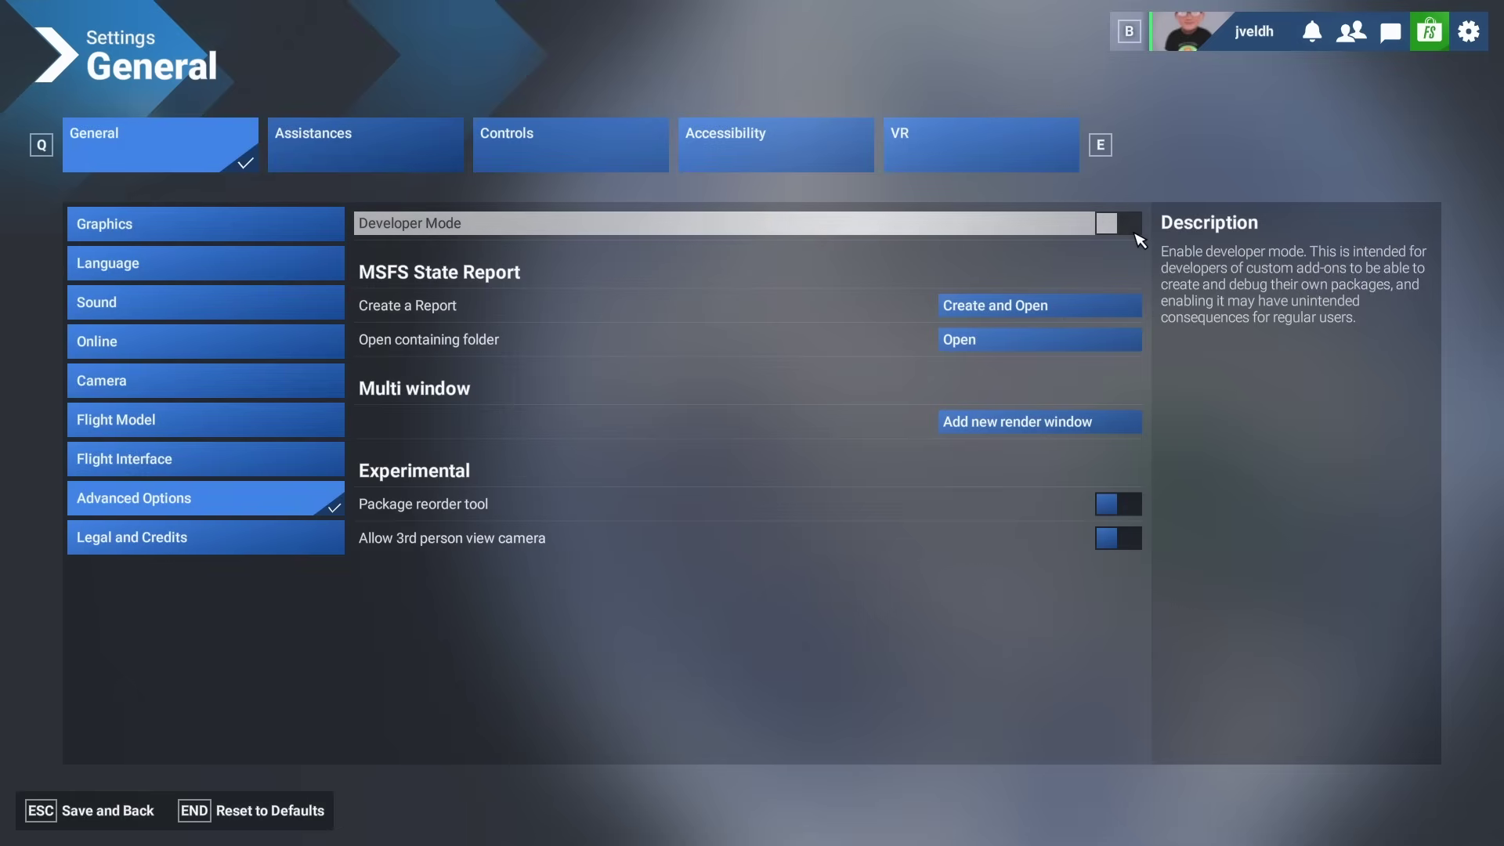
left_click(69, 811)
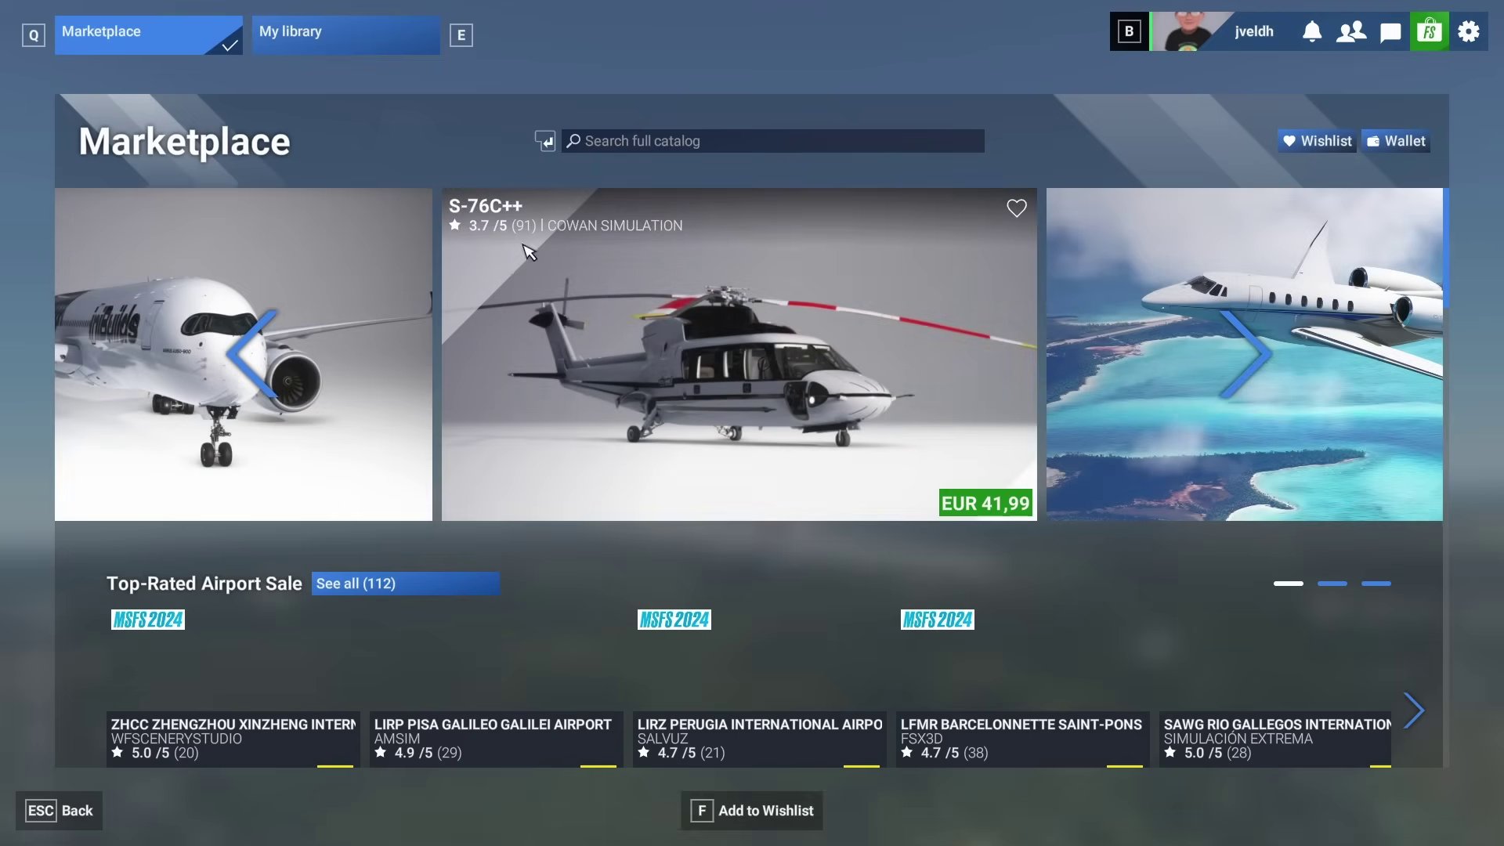
Step: Check the install size of Base Content in My library by selecting it, then unselect it
left_click(345, 37)
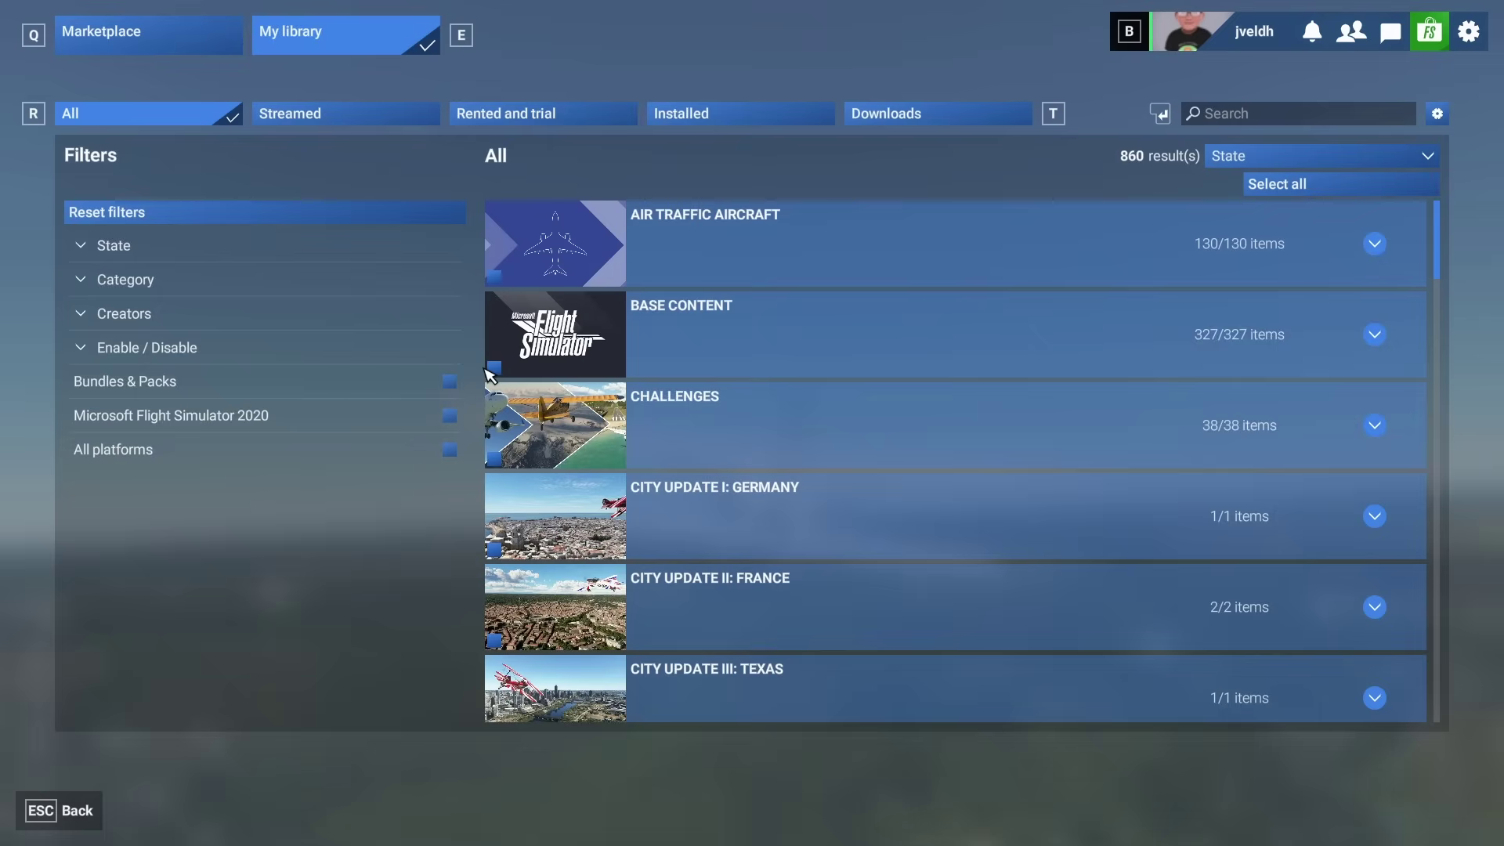
left_click(495, 368)
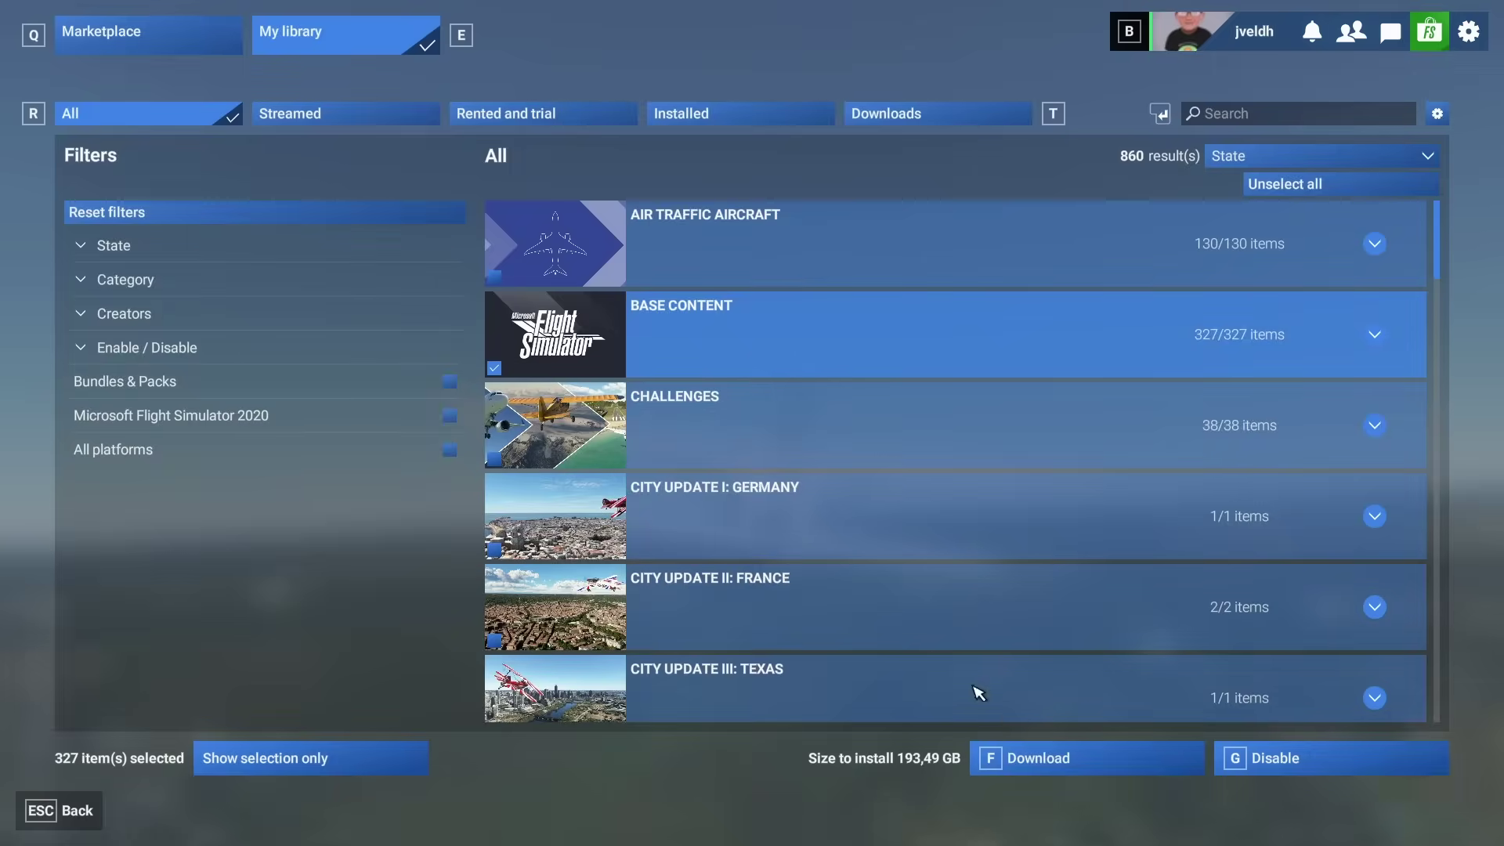
left_click(496, 369)
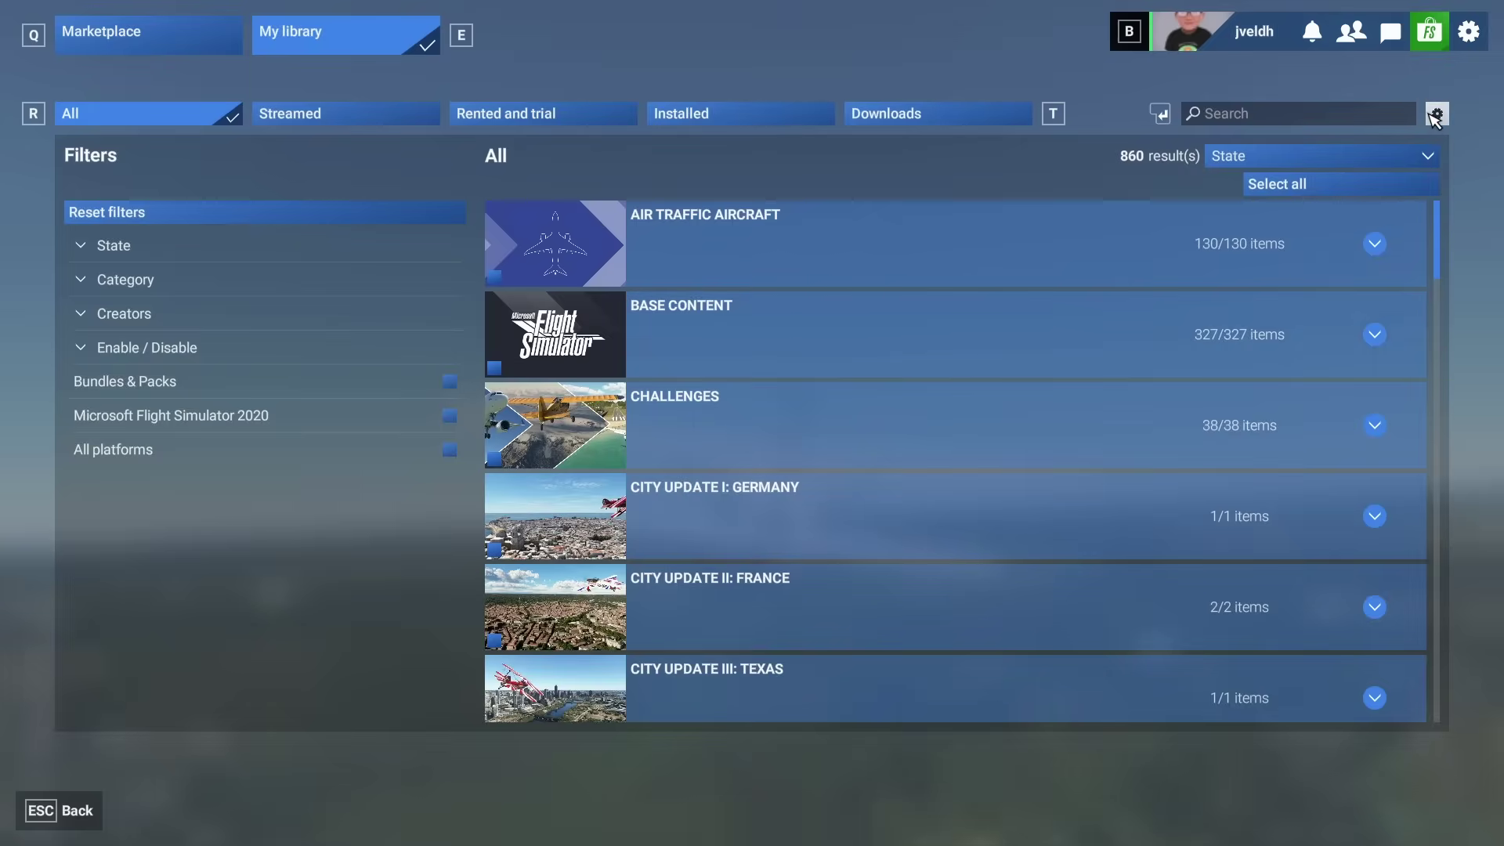
Step: Change the package storage path in the library settings to C:\MSFS2024 and confirm it
left_click(1436, 118)
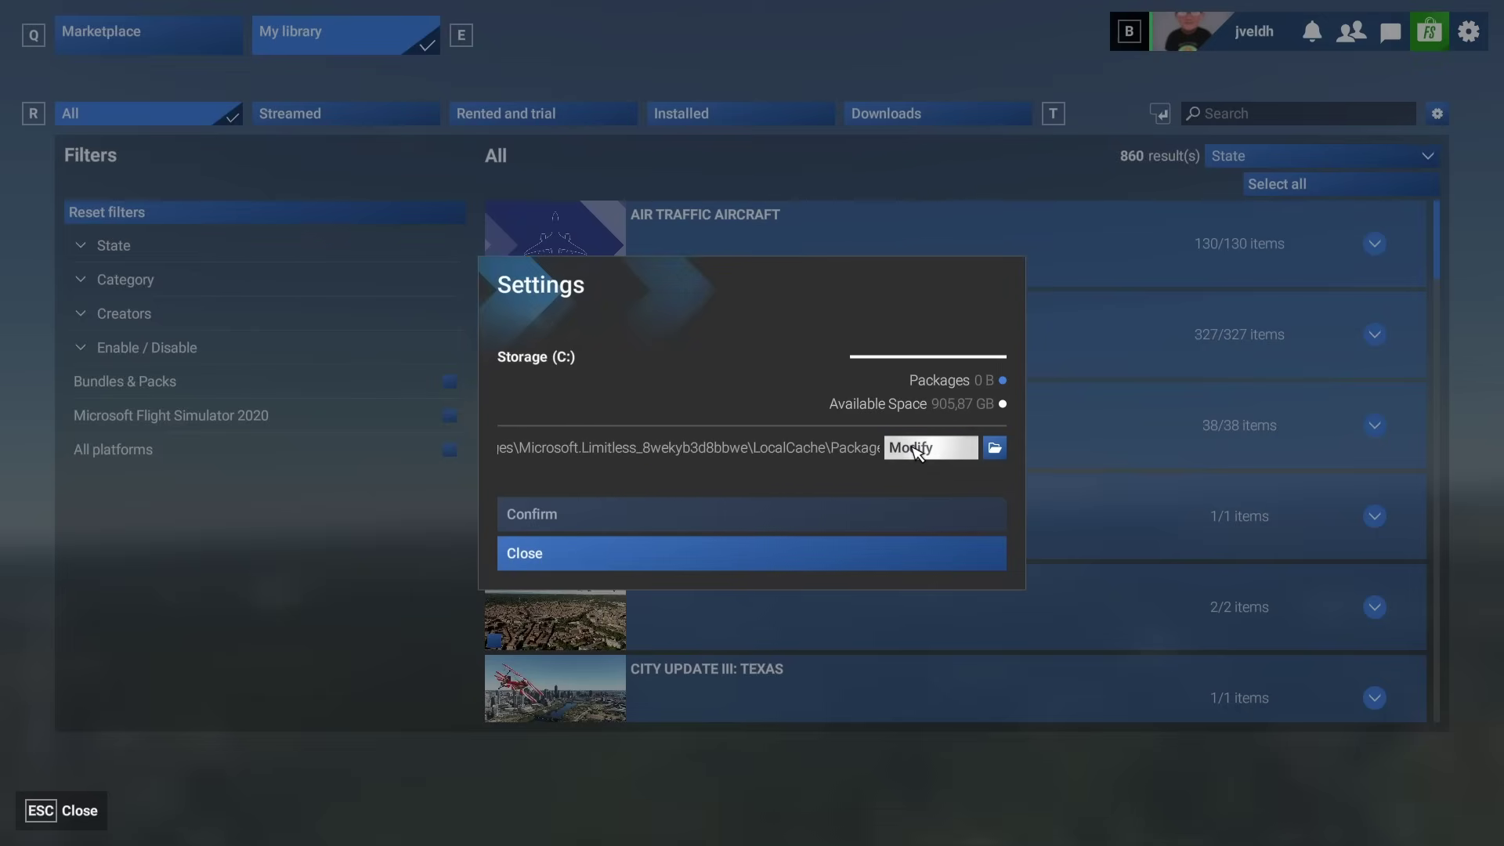
left_click(915, 448)
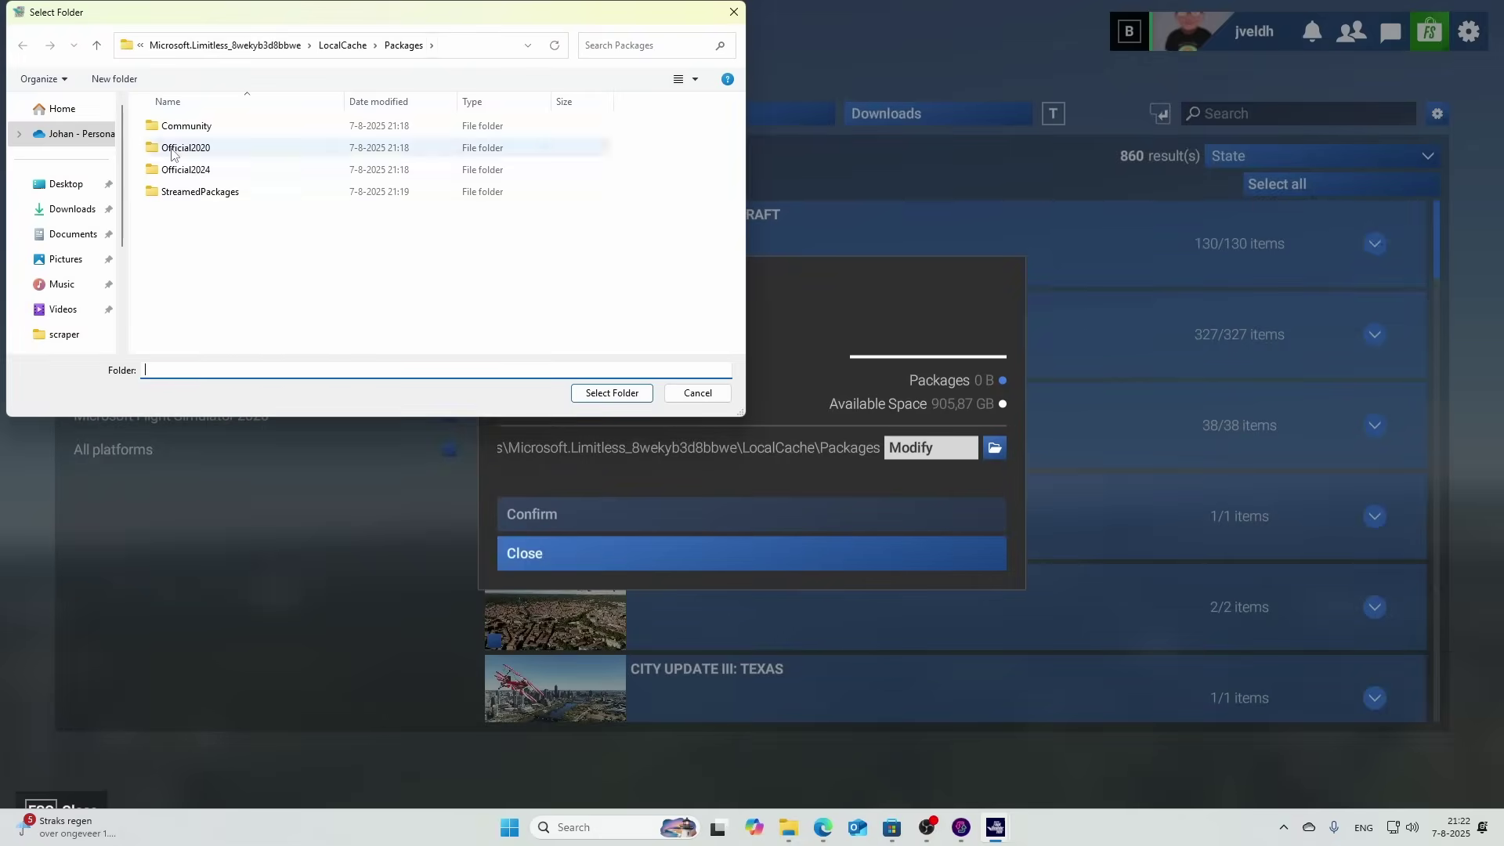
left_click(483, 55)
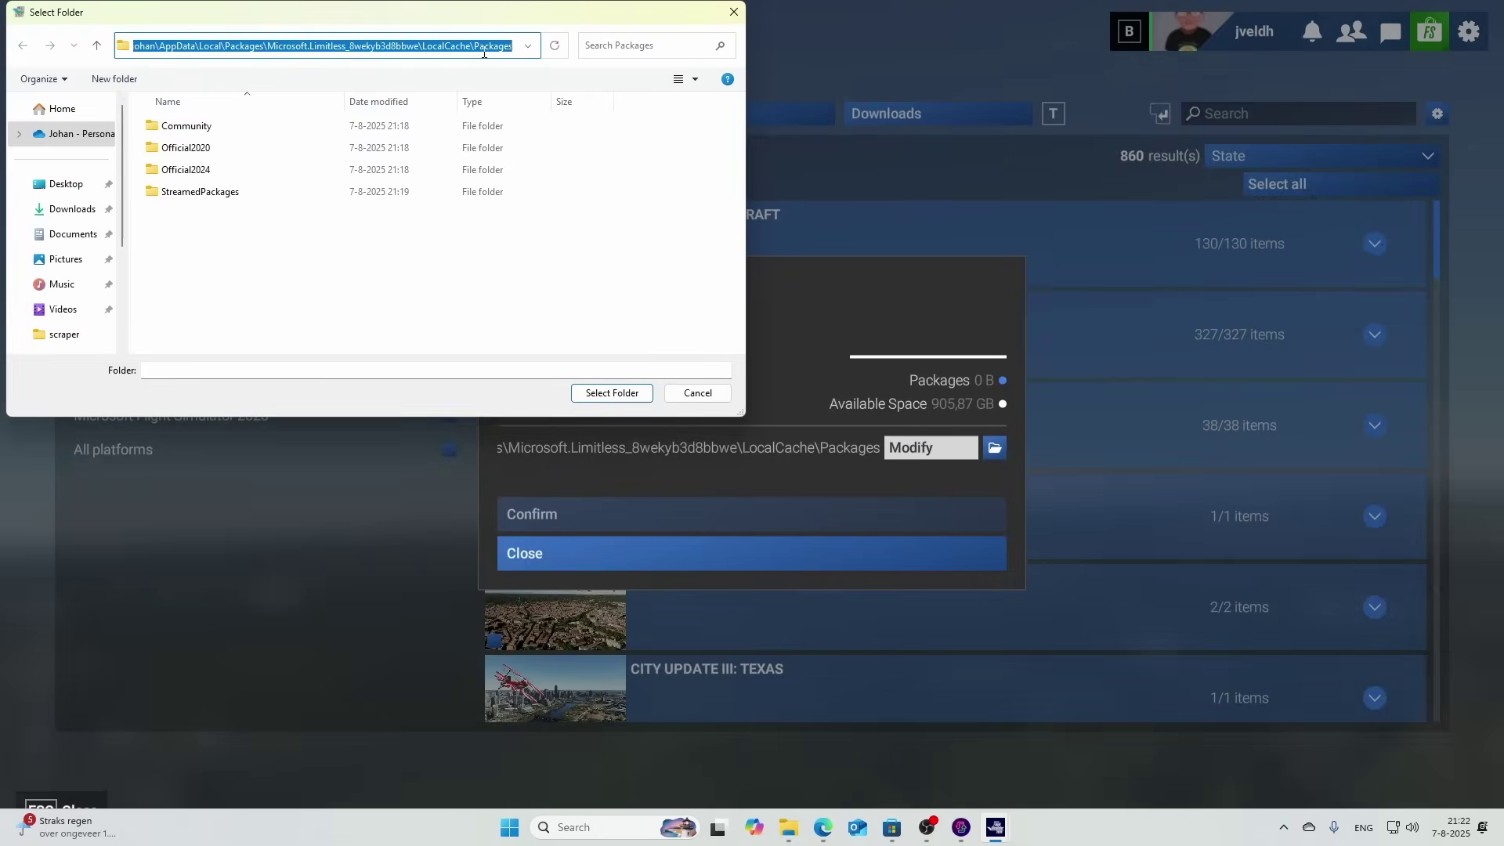
type("c:\\msfs")
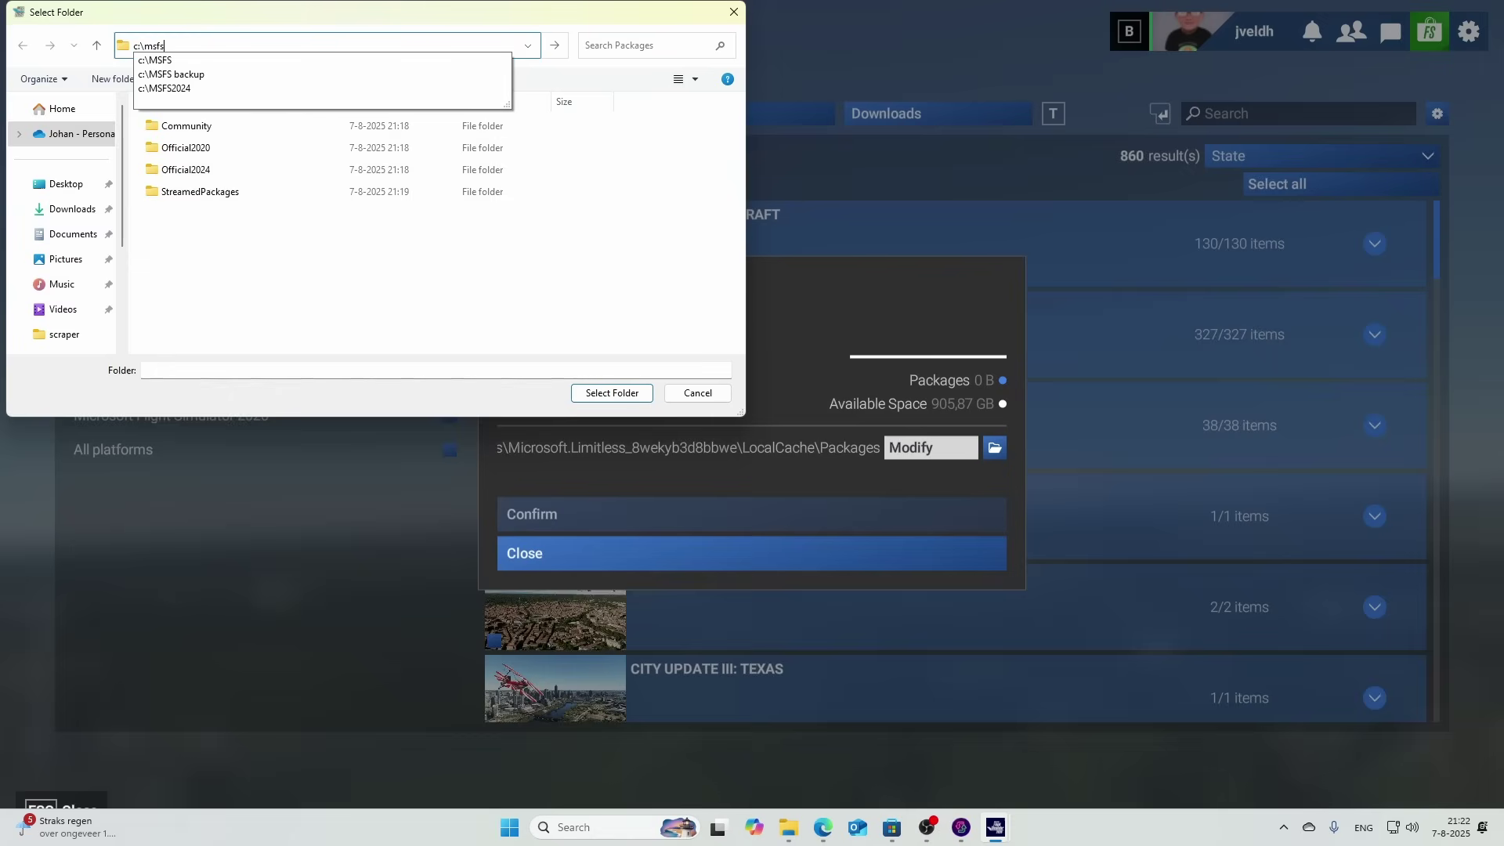
left_click(194, 88)
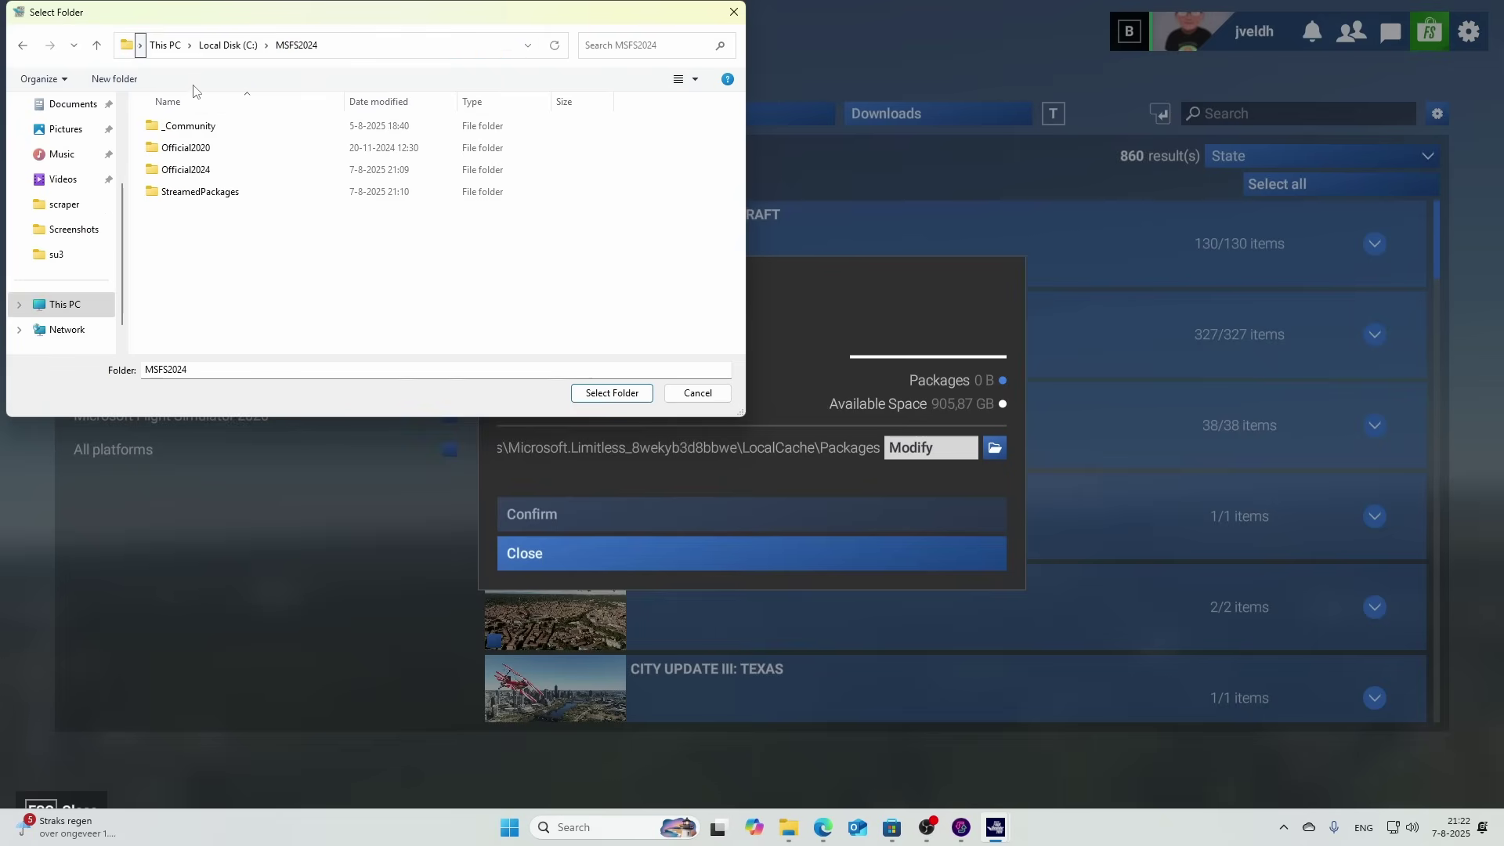
left_click(626, 392)
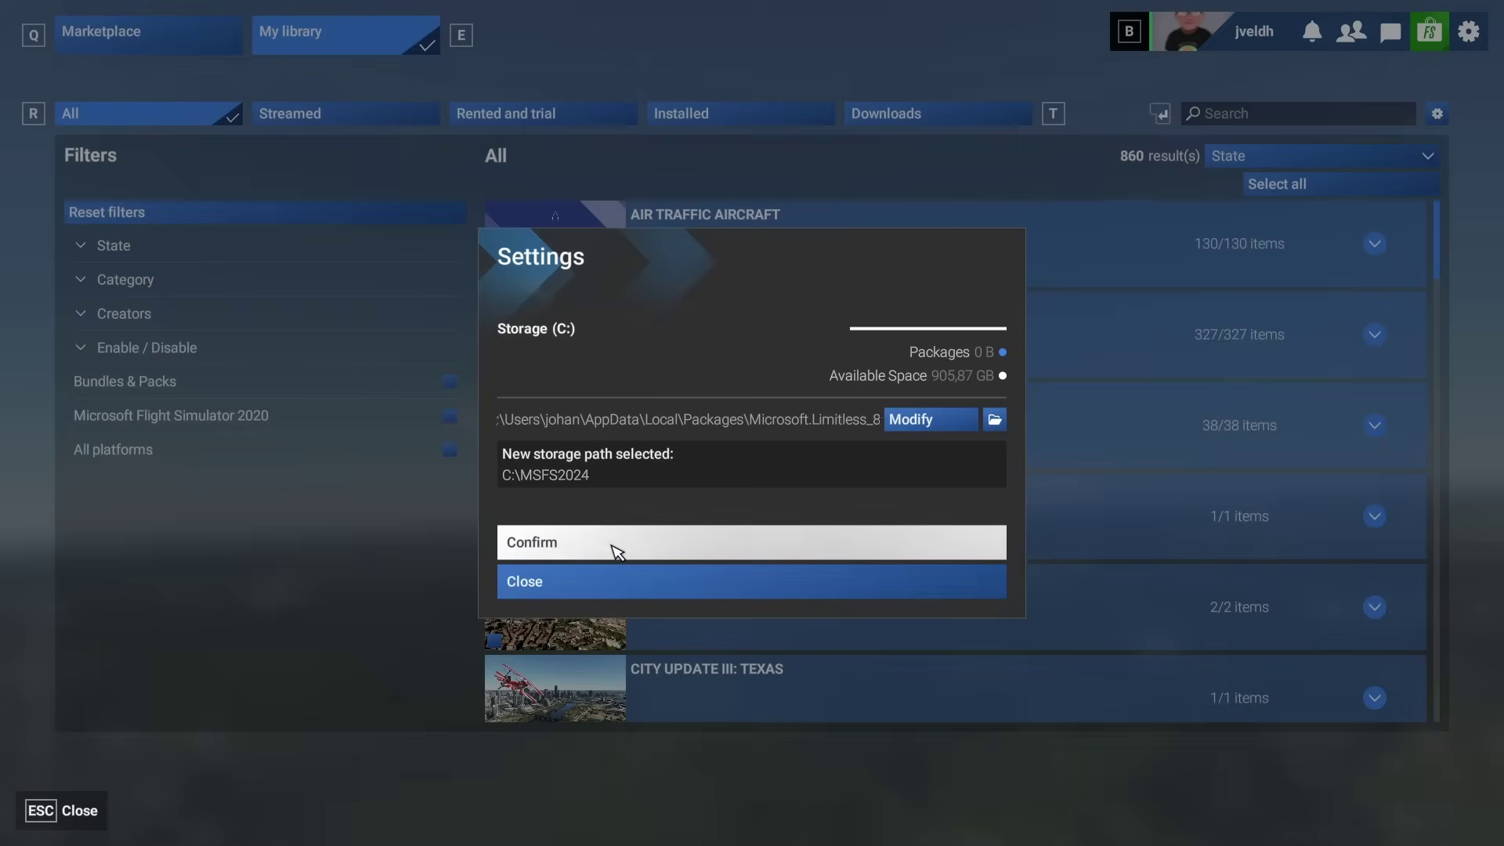
left_click(617, 552)
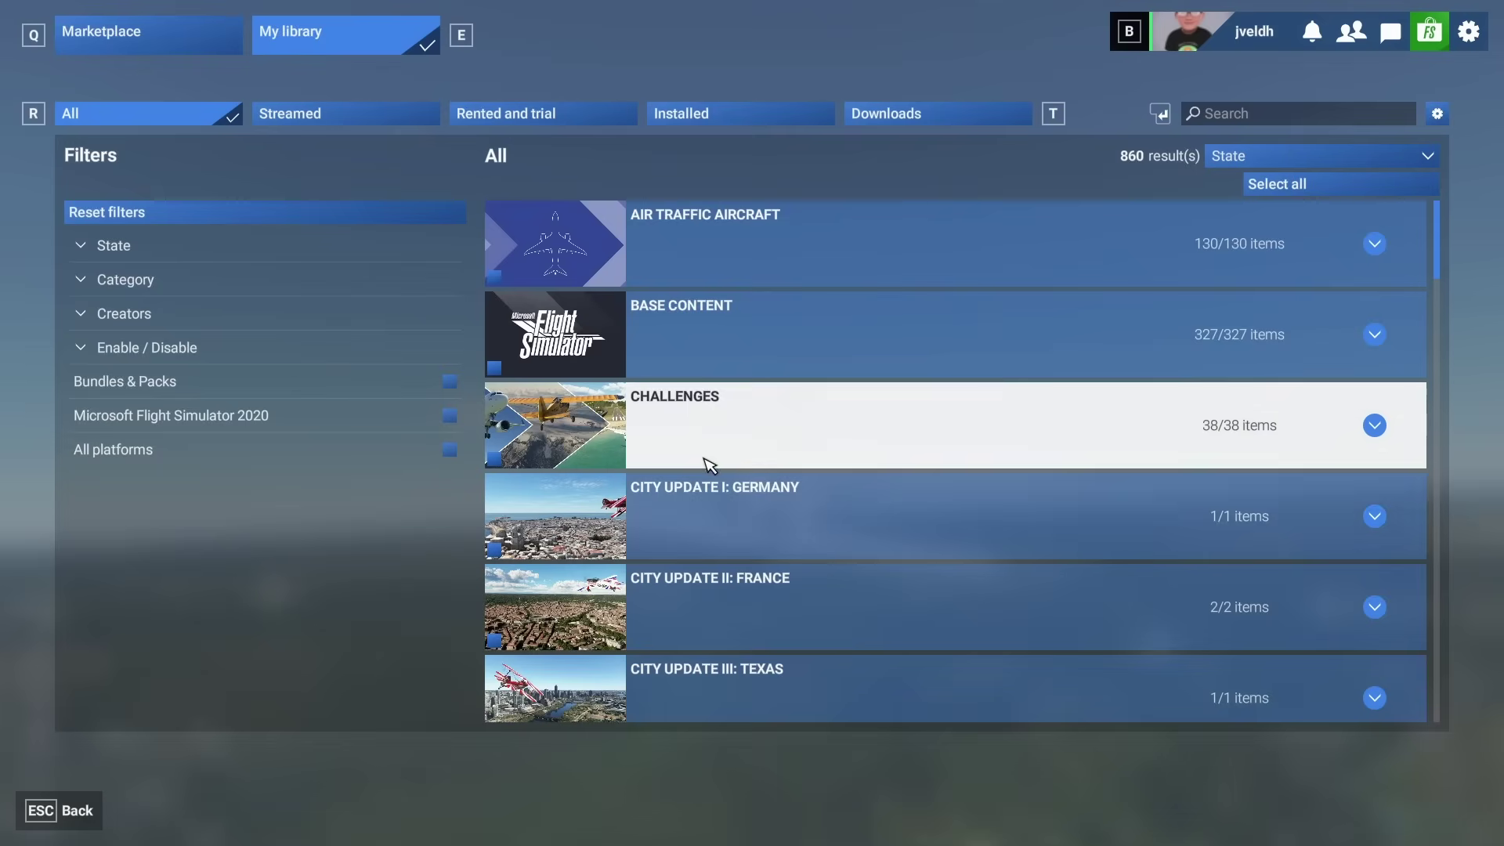
Step: Leave the library and quit Microsoft Flight Simulator 2024 to the desktop
left_click(62, 826)
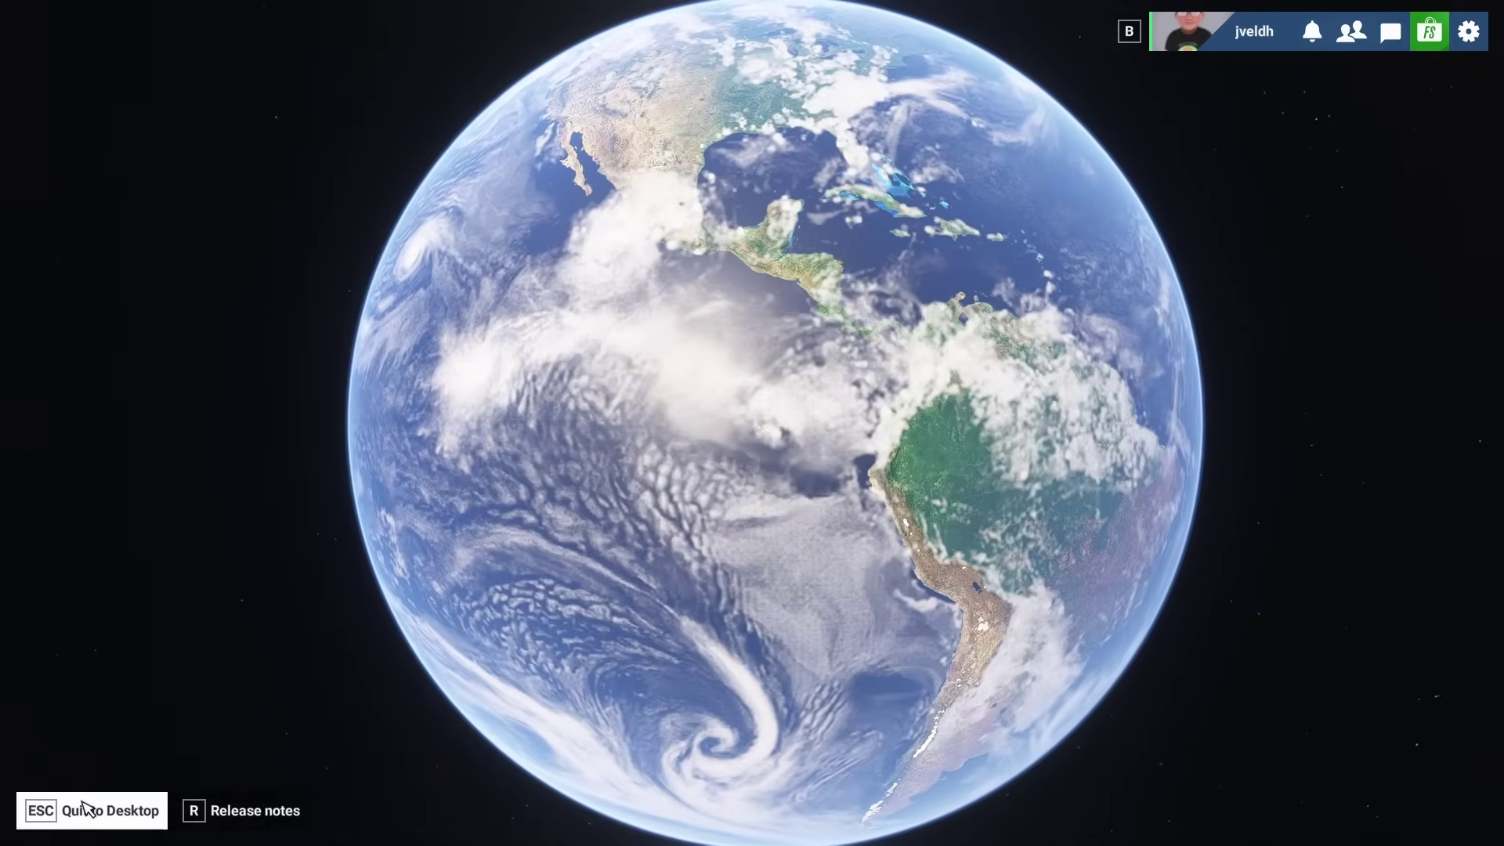
left_click(86, 808)
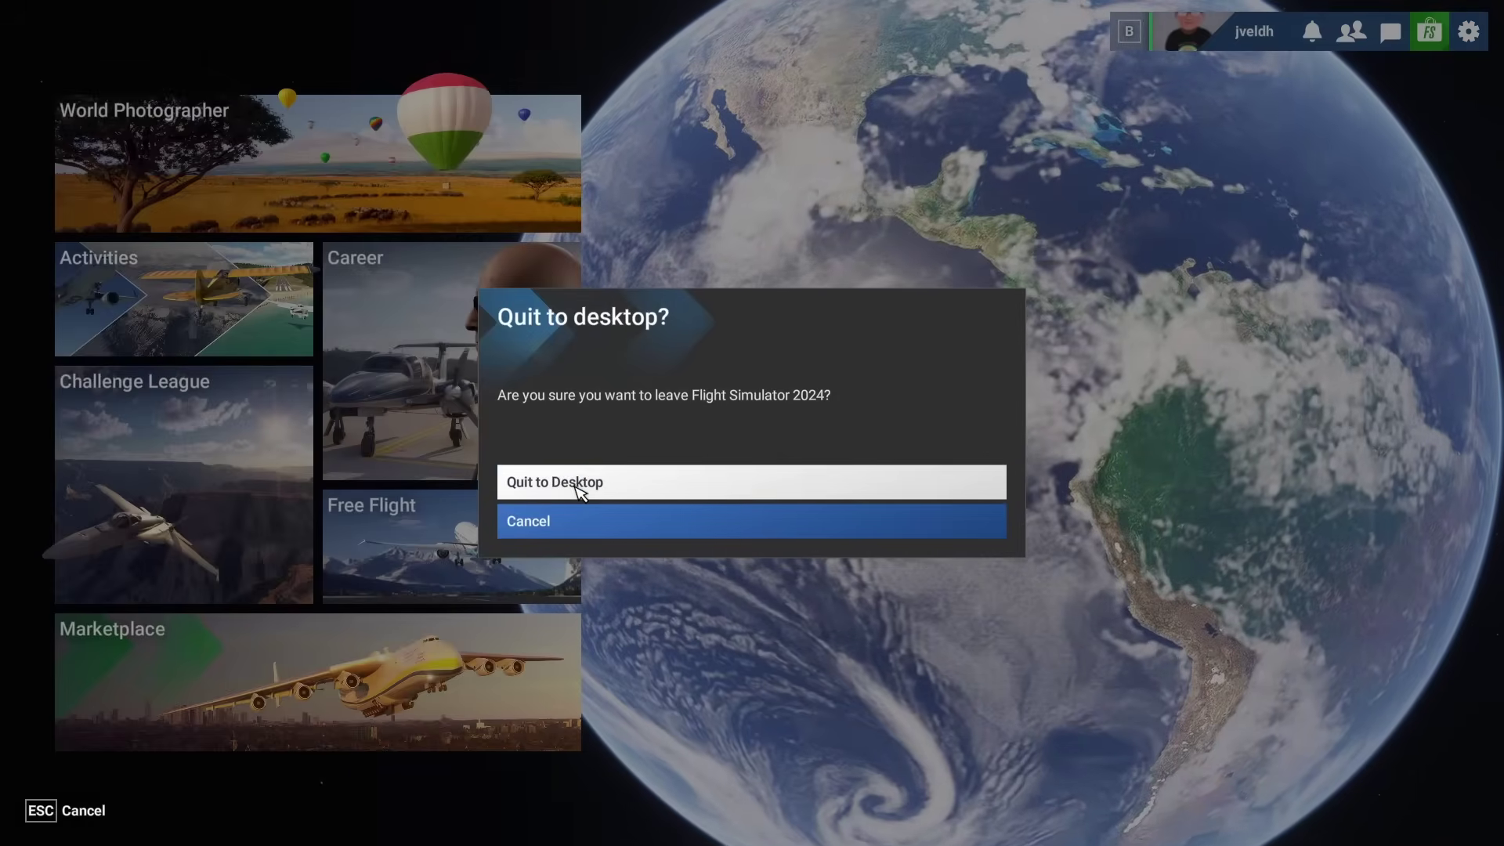
left_click(579, 490)
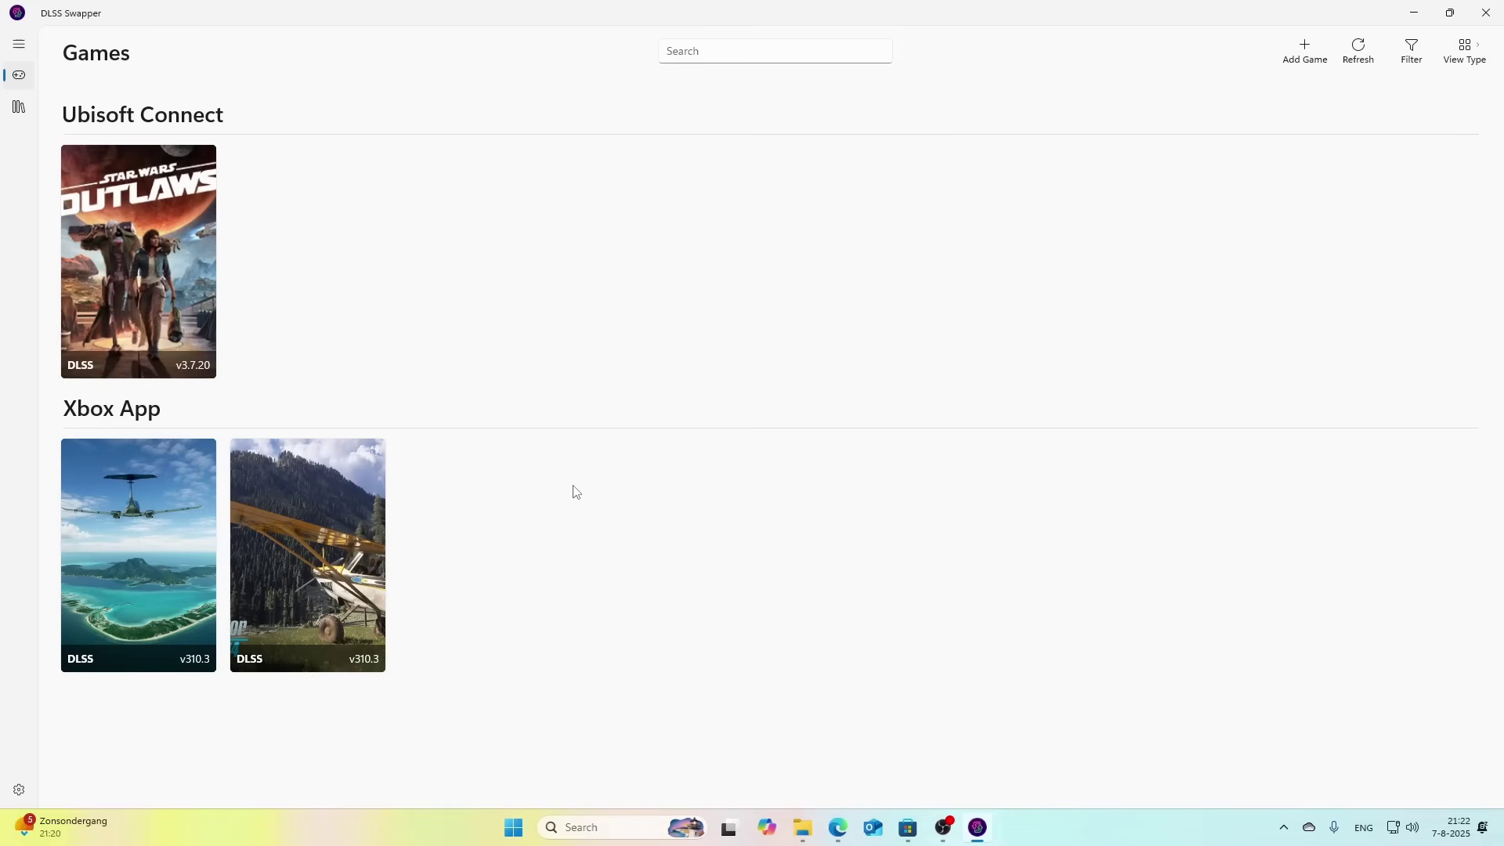
Step: Rename the _Community folder in C:\MSFS2024 to Community using File Explorer
left_click(807, 830)
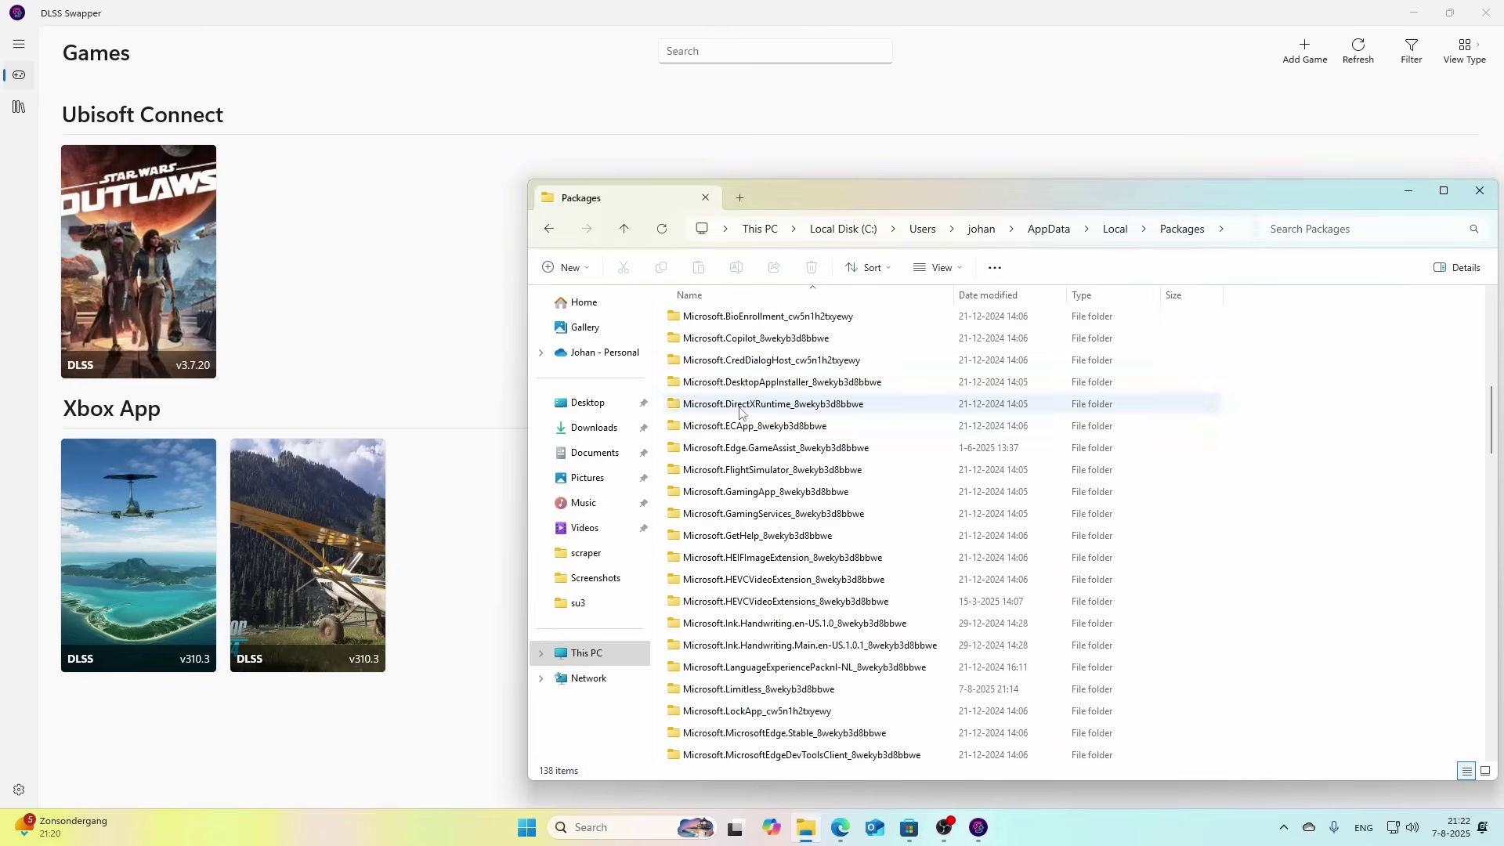
left_click(843, 234)
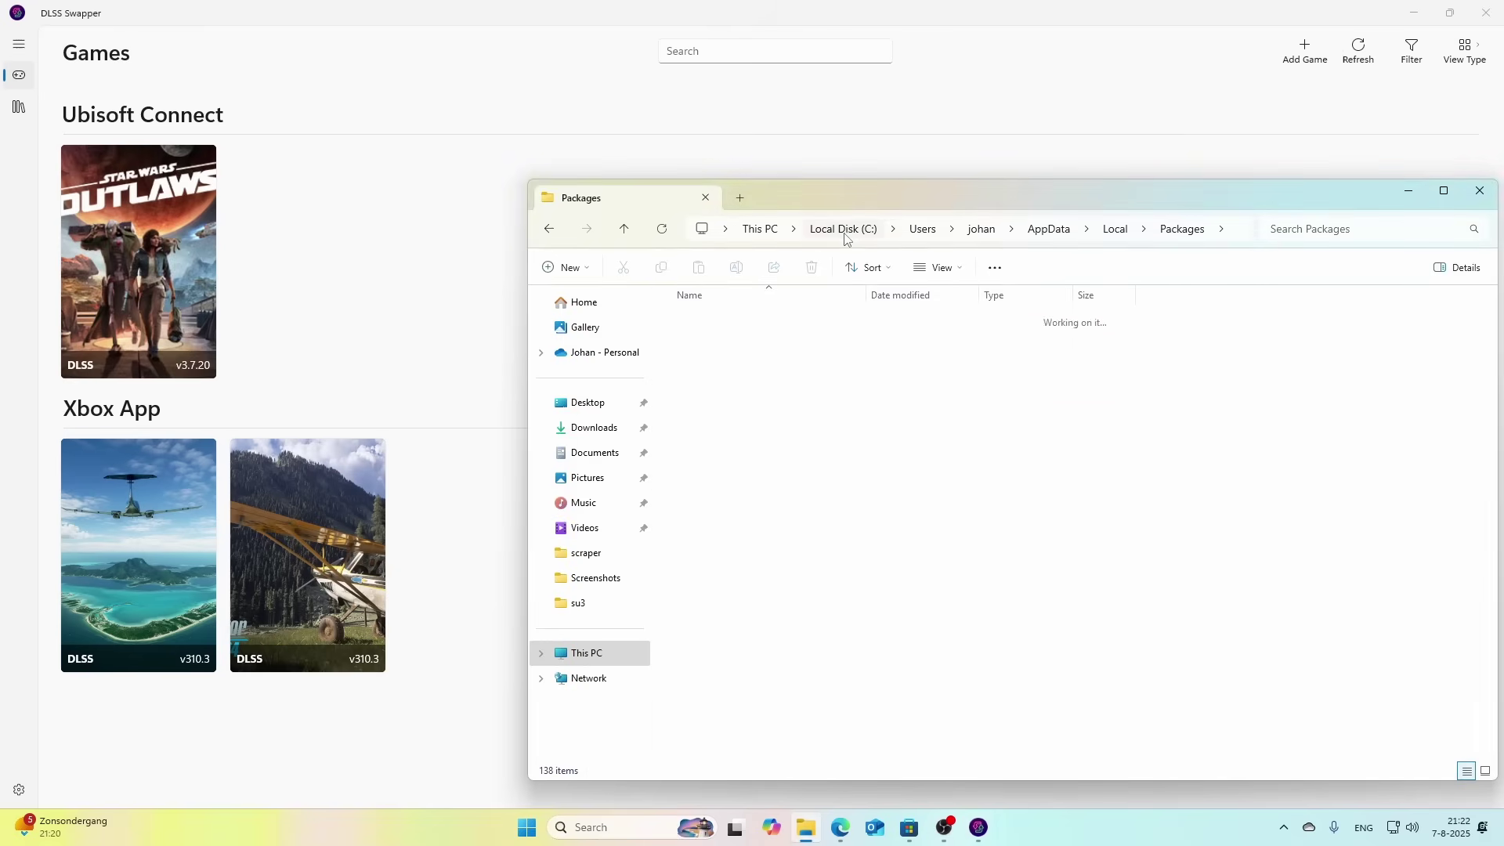
double_click(694, 453)
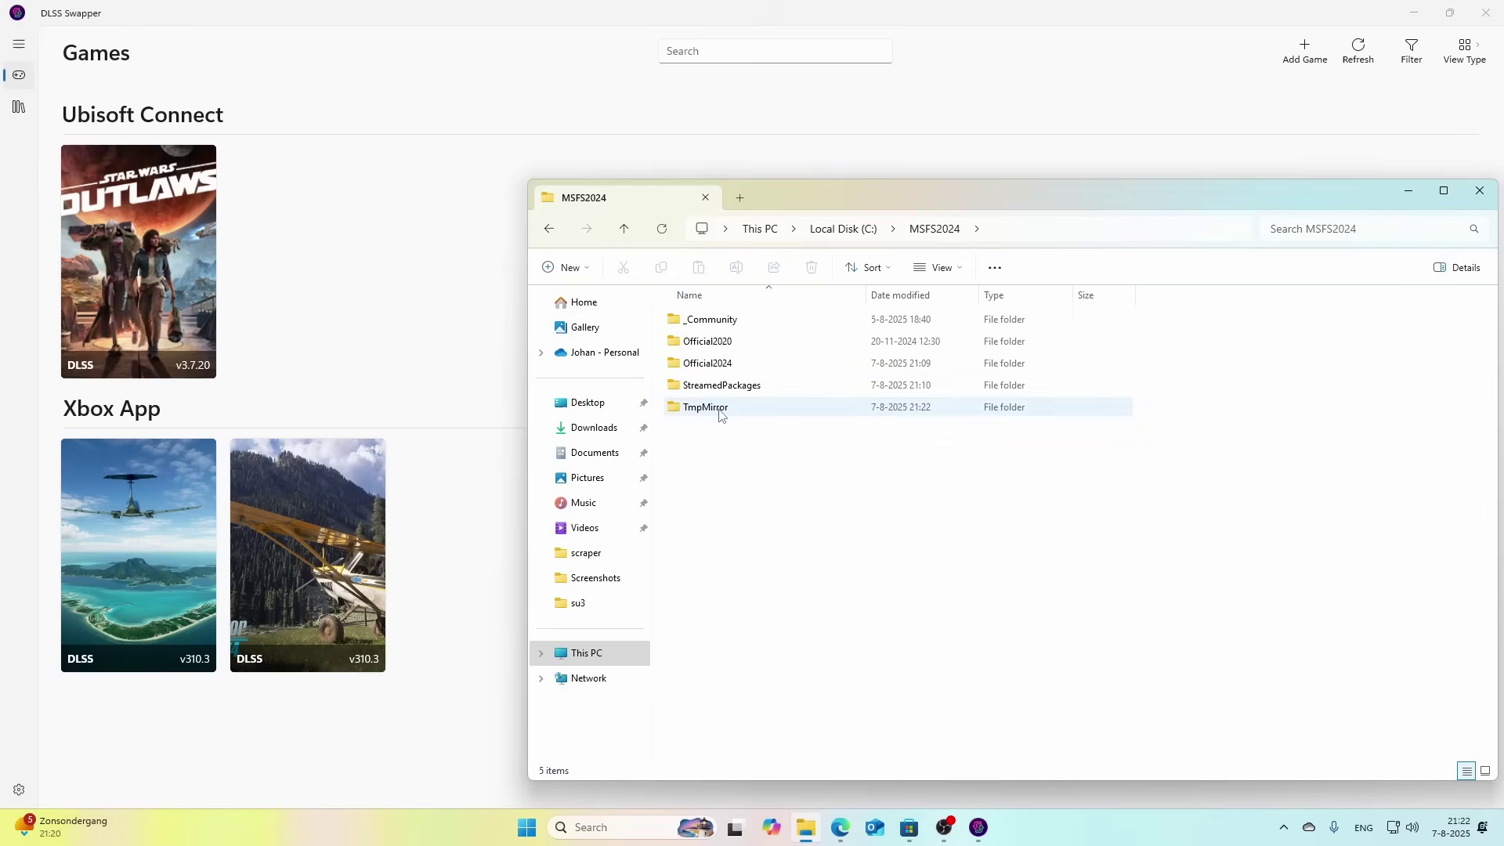
mouse_move(723, 415)
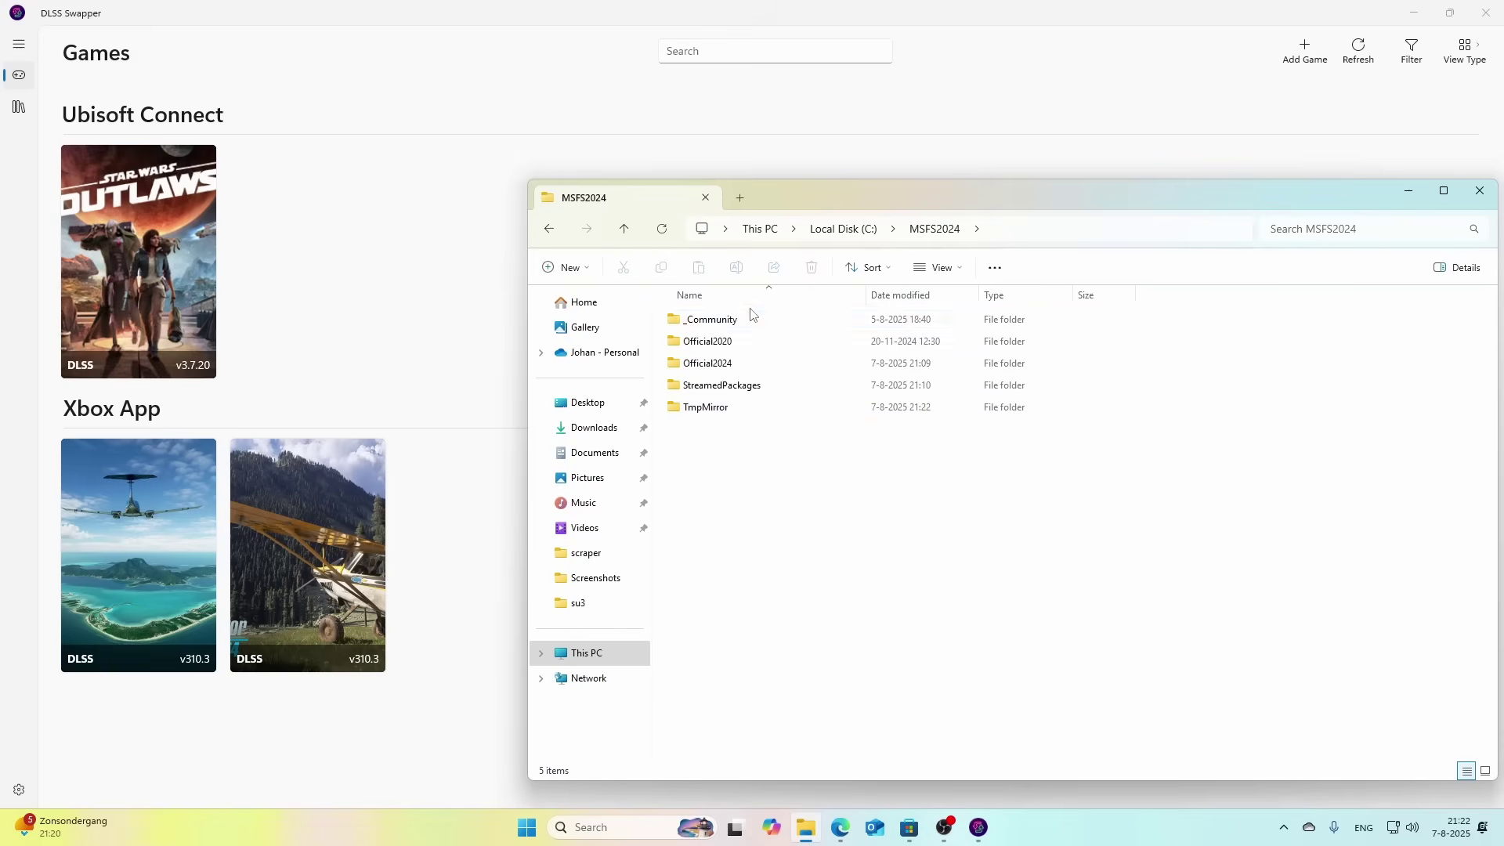
left_click(734, 325)
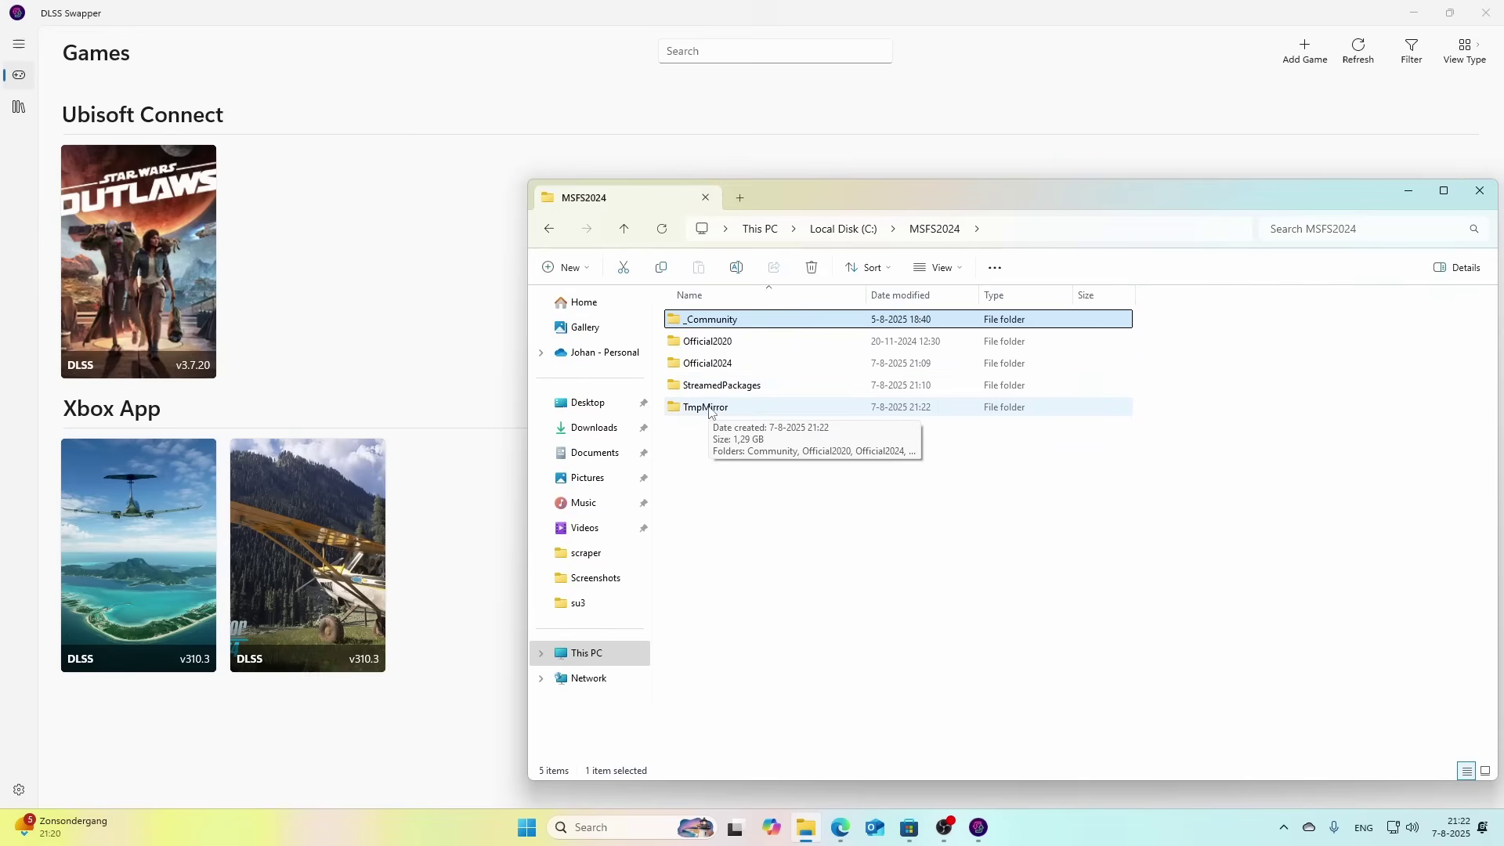
key("F2")
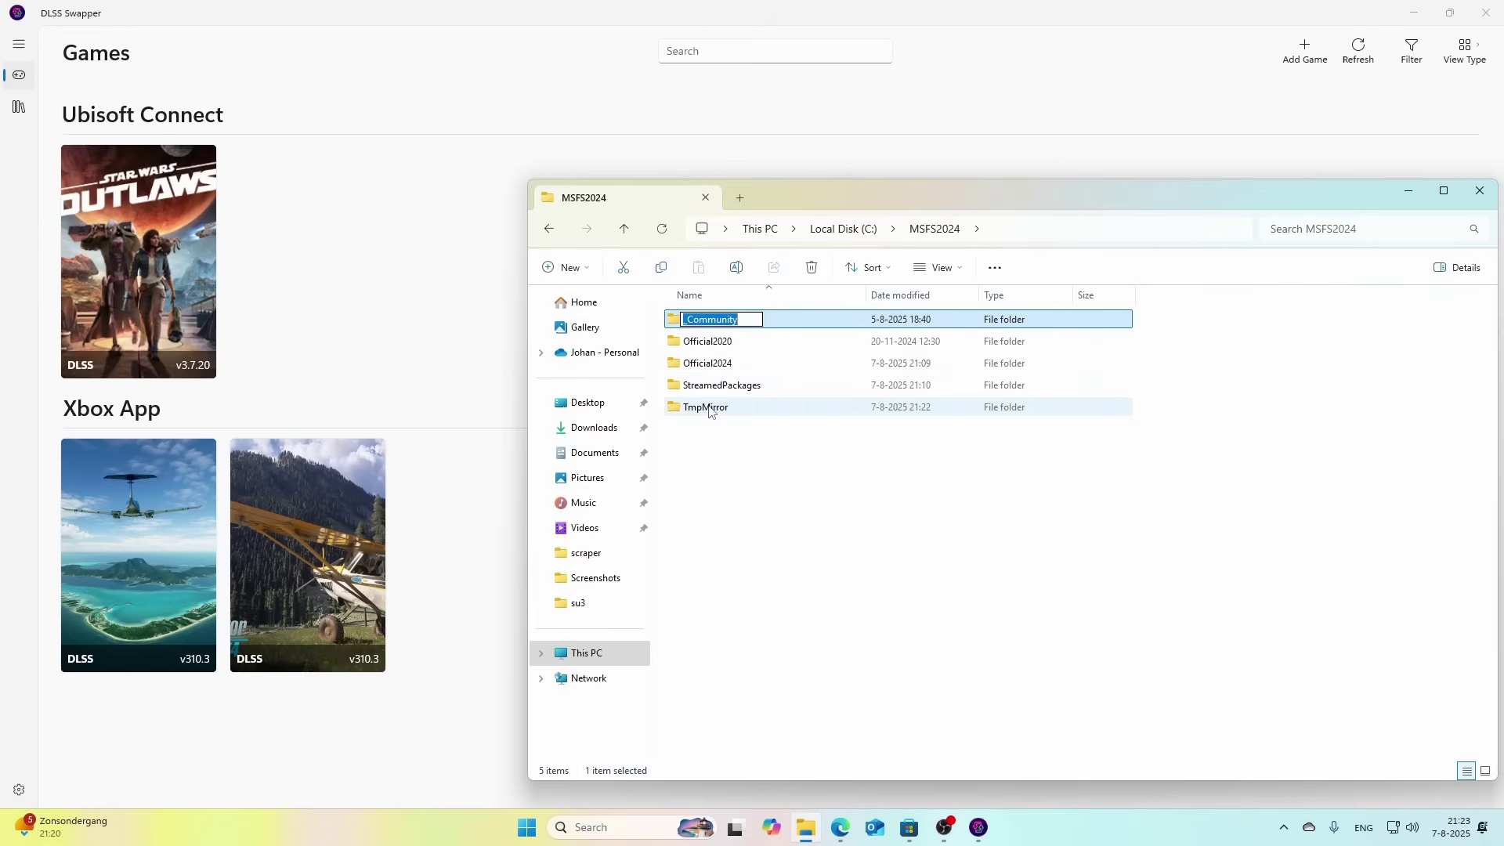
key("Home")
key("Delete")
key("Return")
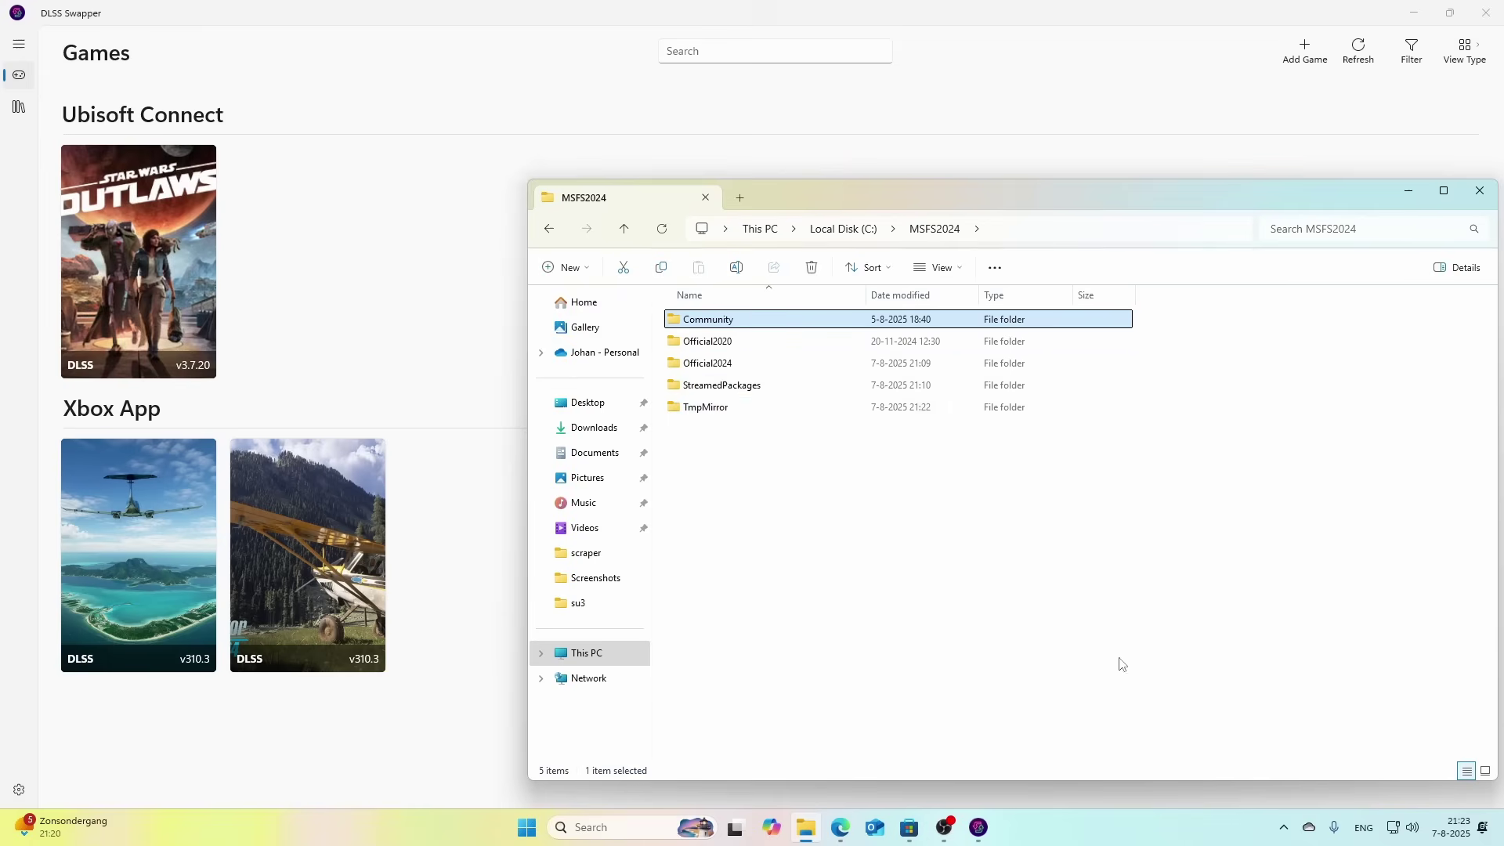
Step: Launch the NVIDIA App and review the in-game and driver settings listed for Microsoft Flight Simulator 2024
key("super")
type("nvidia")
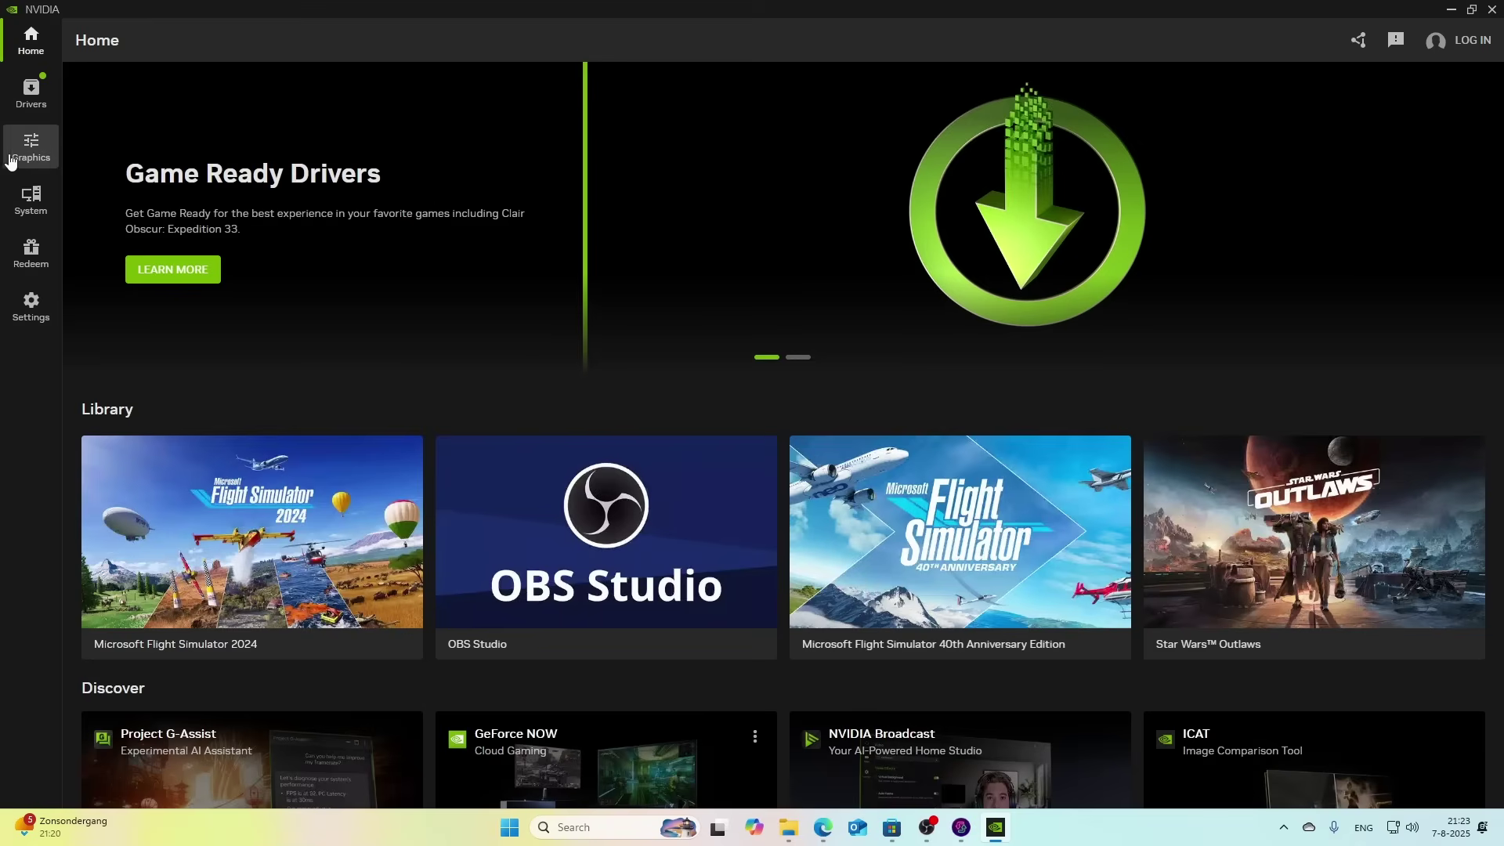
left_click(41, 158)
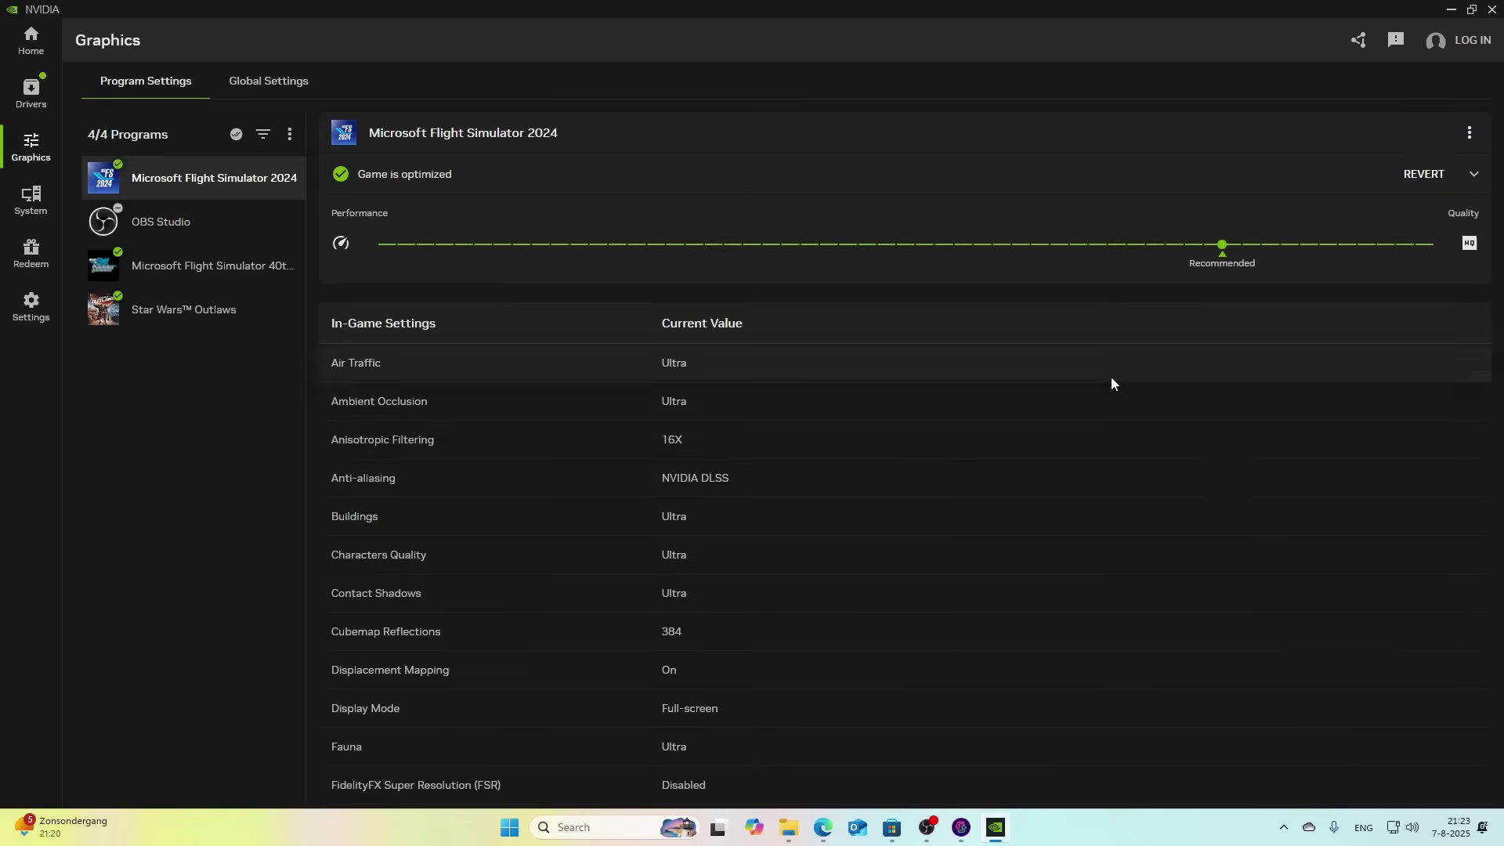
scroll(920, 525, "down", 2)
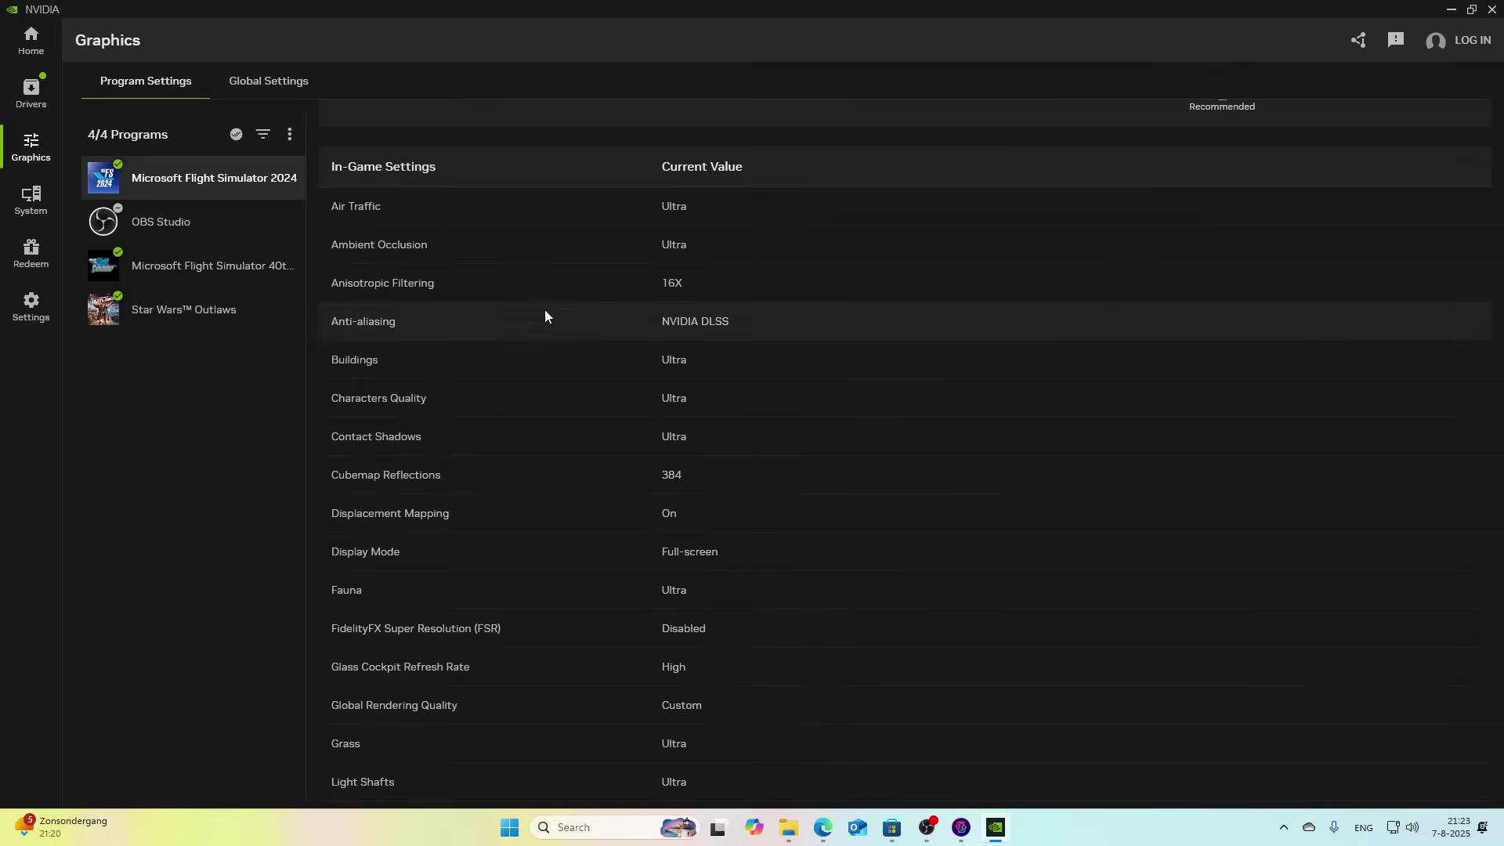
scroll(549, 325, "down", 1)
scroll(553, 336, "down", 4)
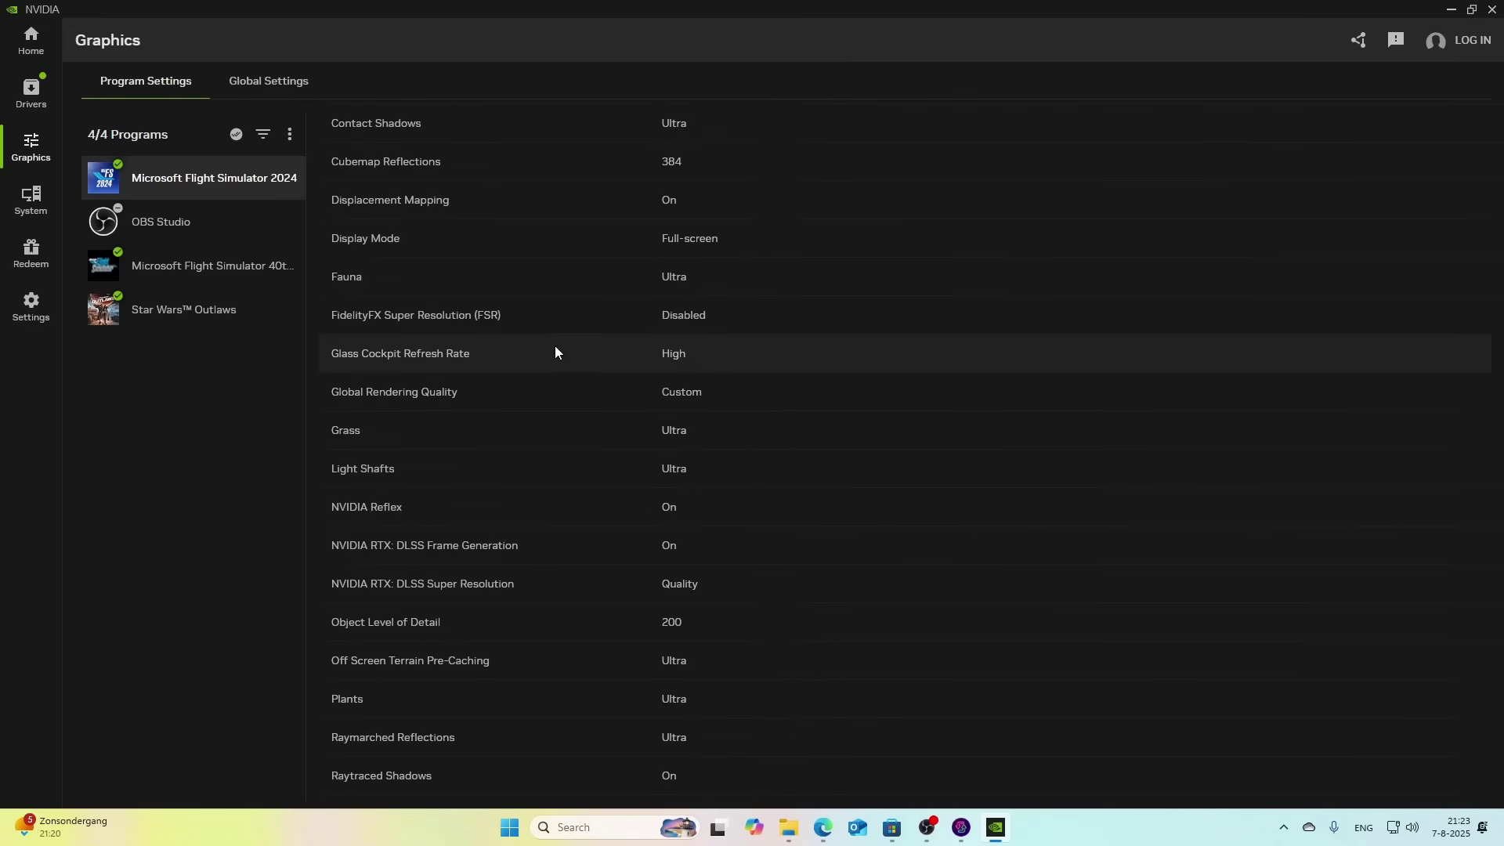
scroll(556, 354, "down", 2)
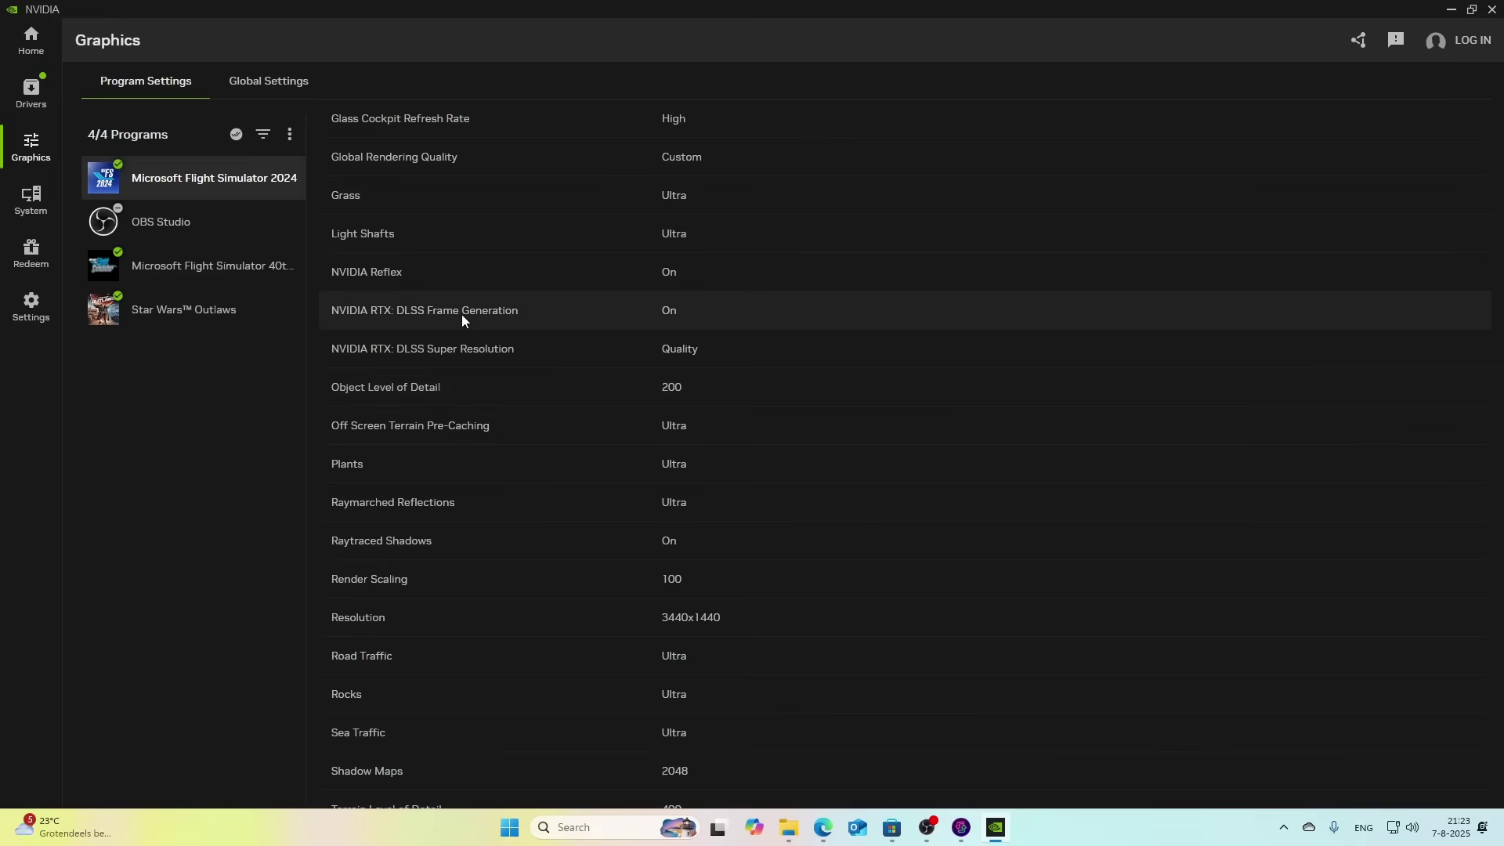
scroll(505, 350, "down", 3)
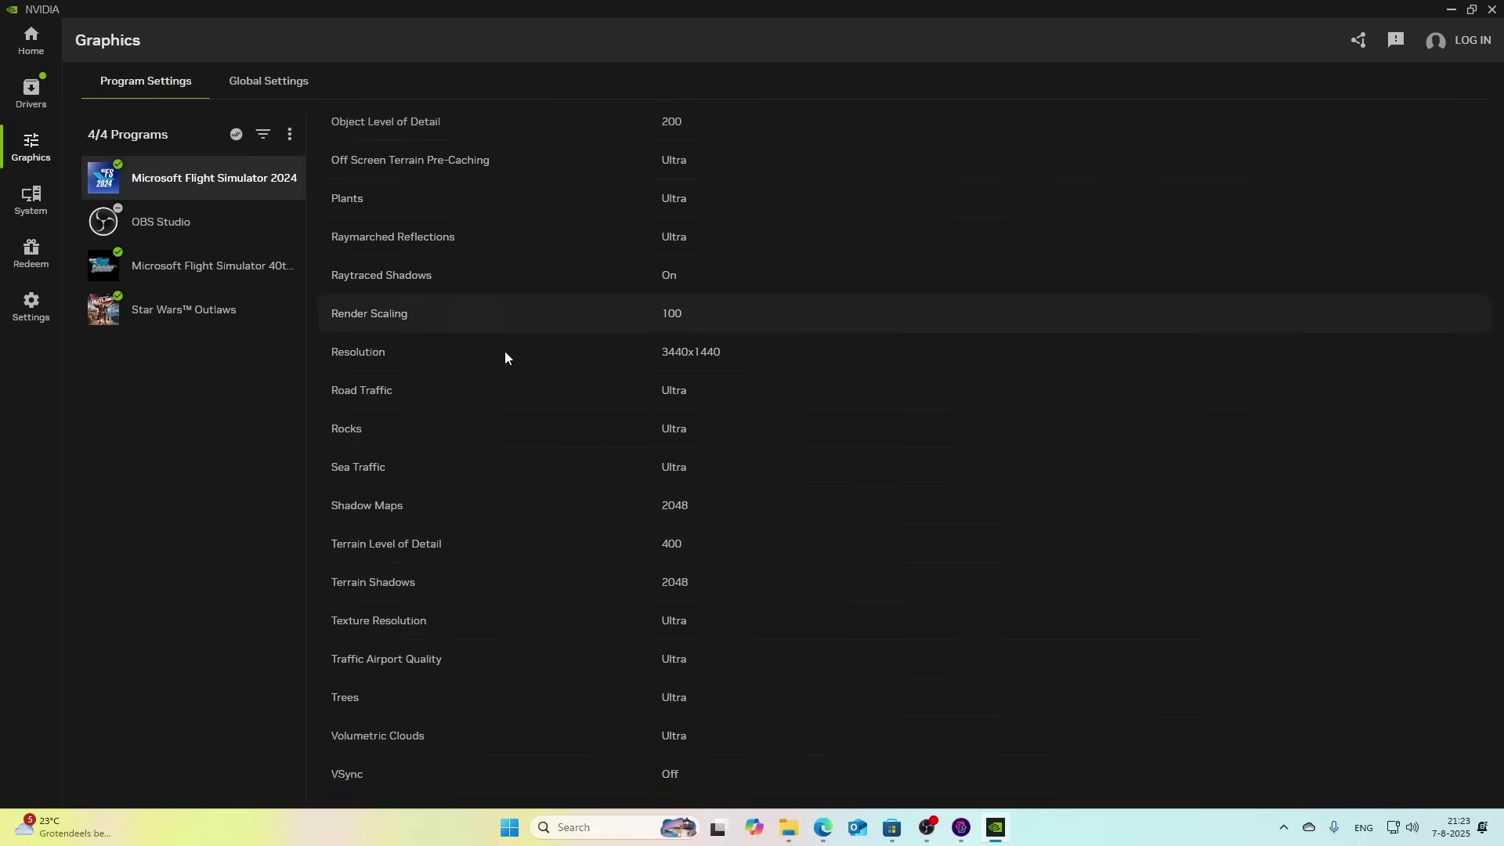
scroll(520, 367, "down", 5)
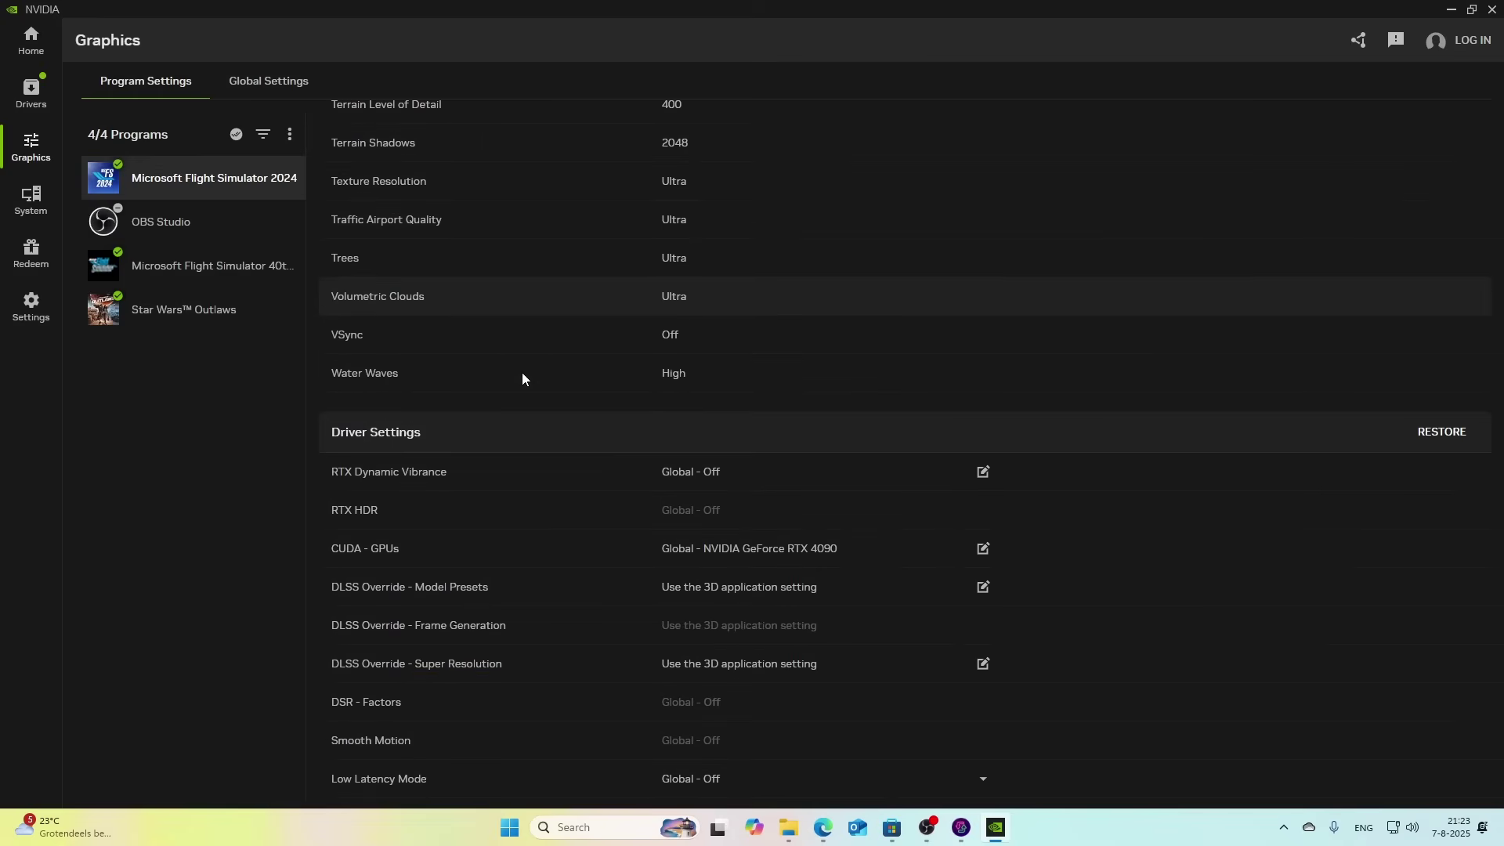
scroll(522, 373, "down", 1)
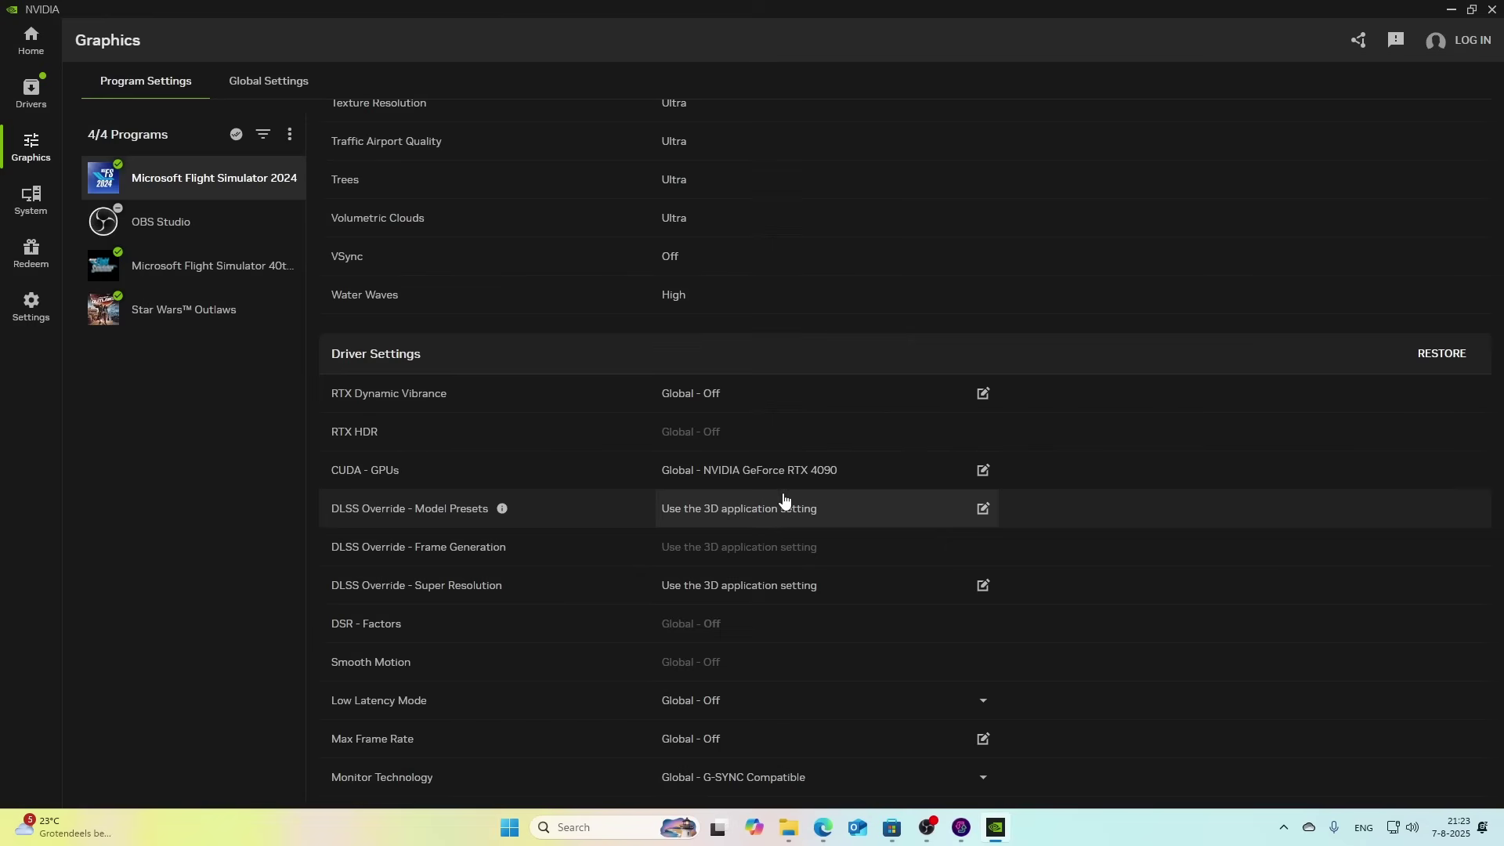
Step: Check the DLSS Override - Model Presets options without applying changes, then close the NVIDIA App and the MSFS2024 folder window
left_click(981, 509)
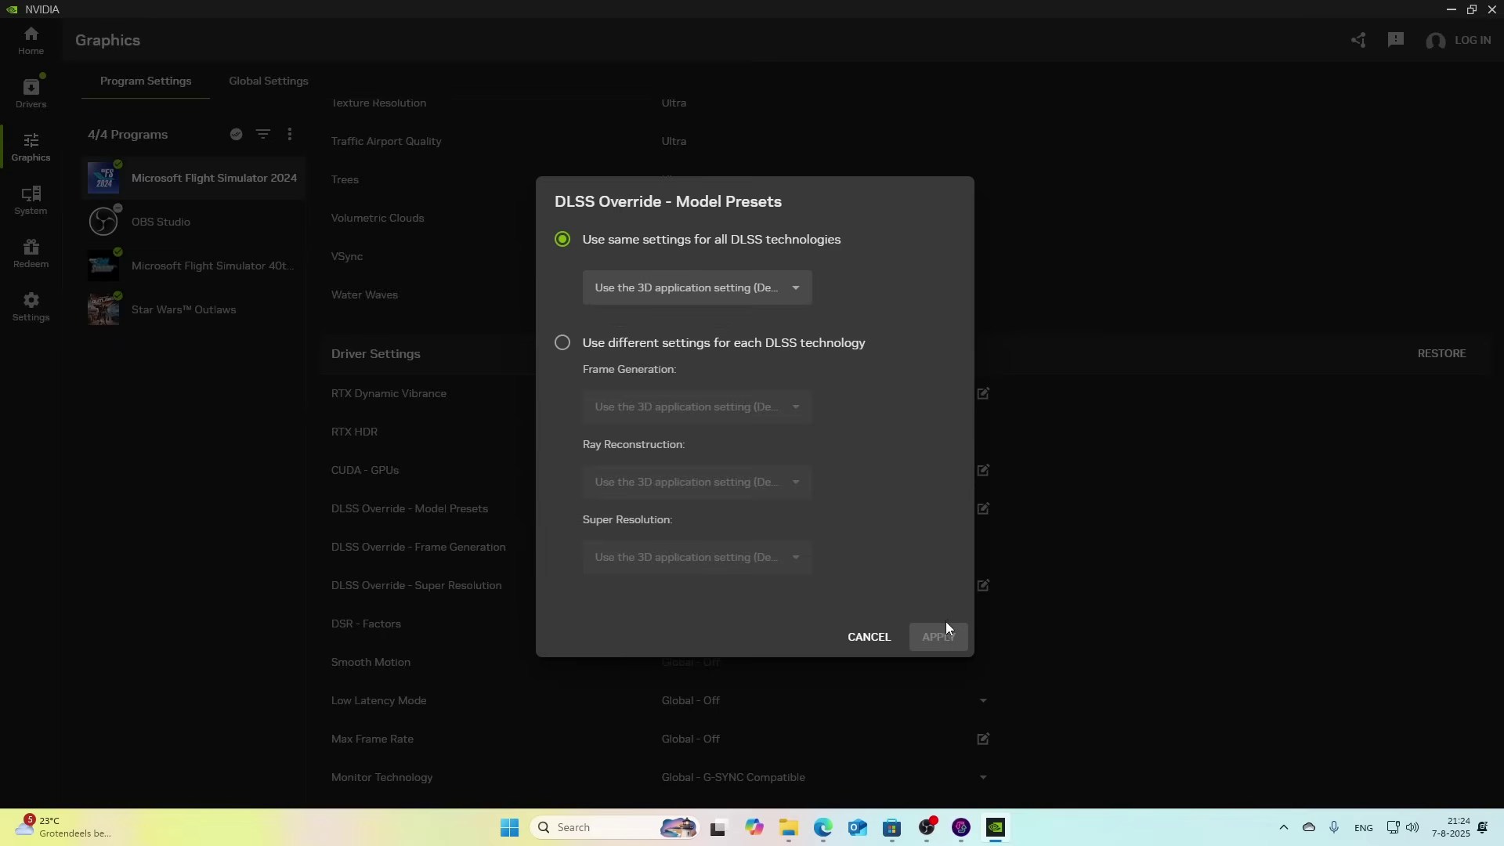
left_click(873, 646)
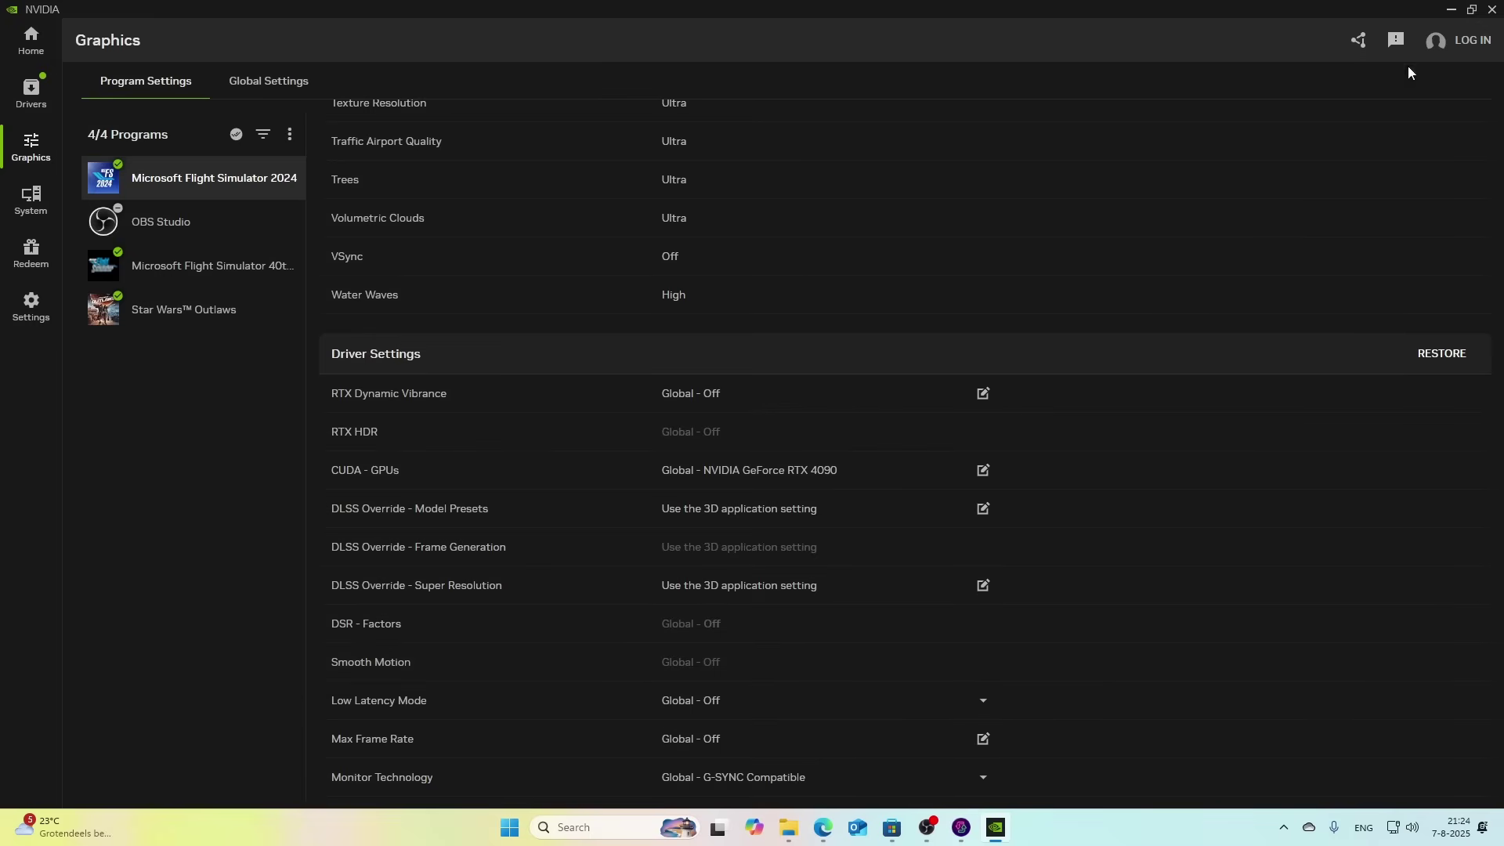
left_click(1492, 9)
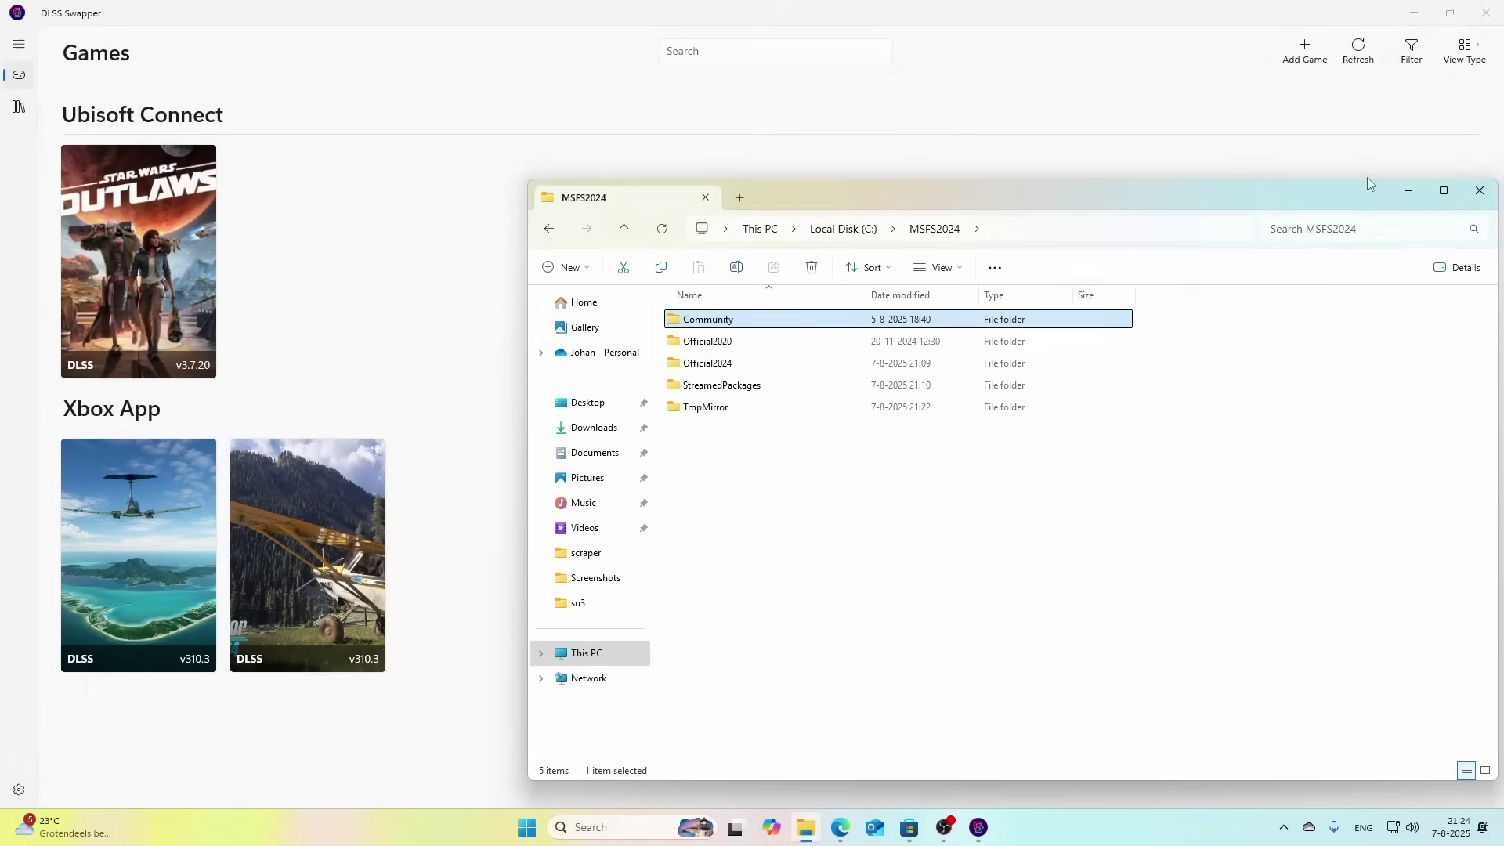
left_click(1479, 190)
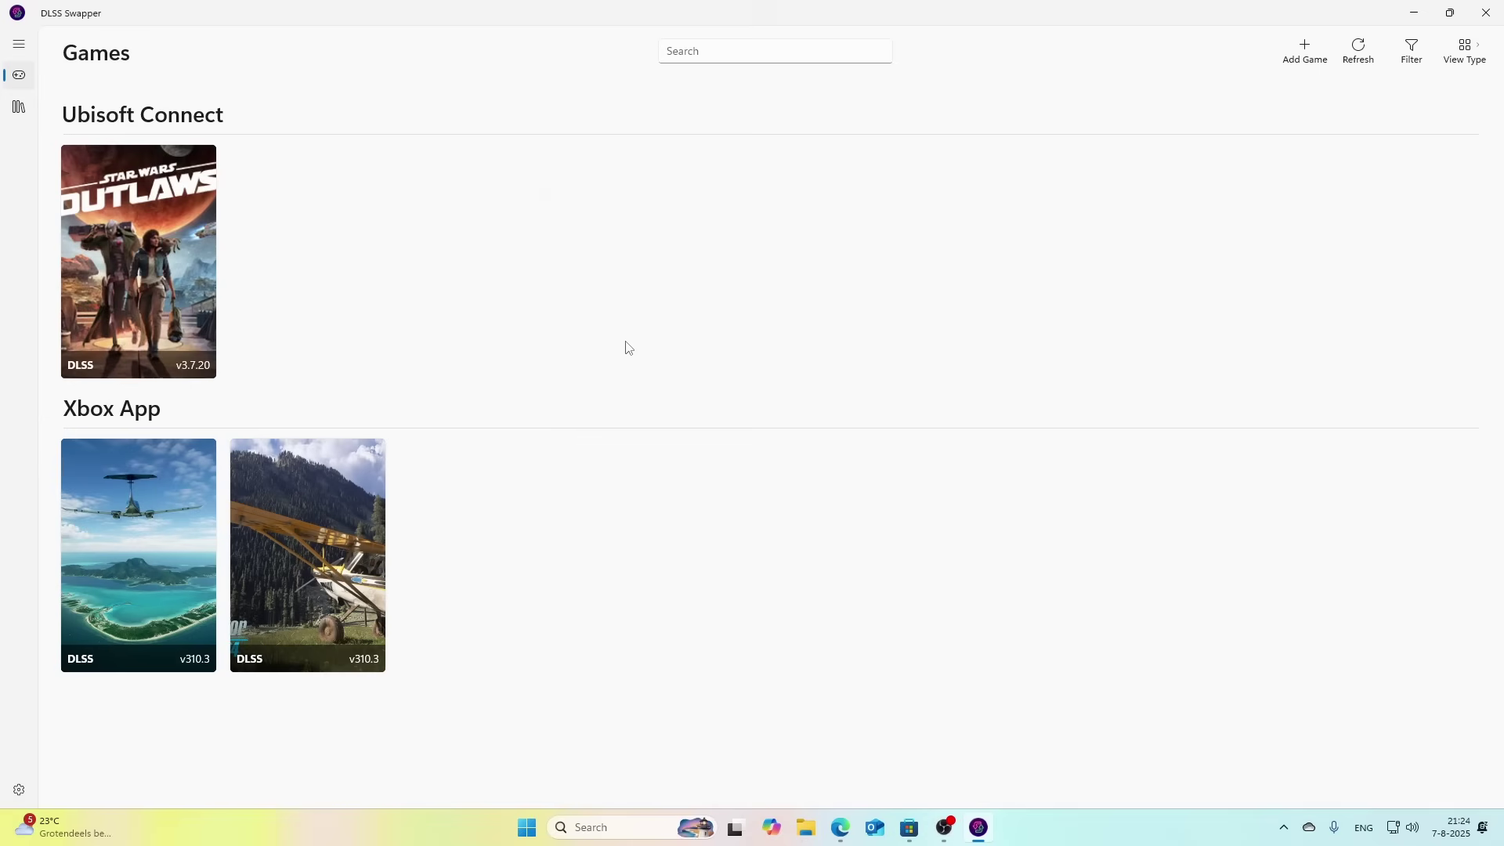